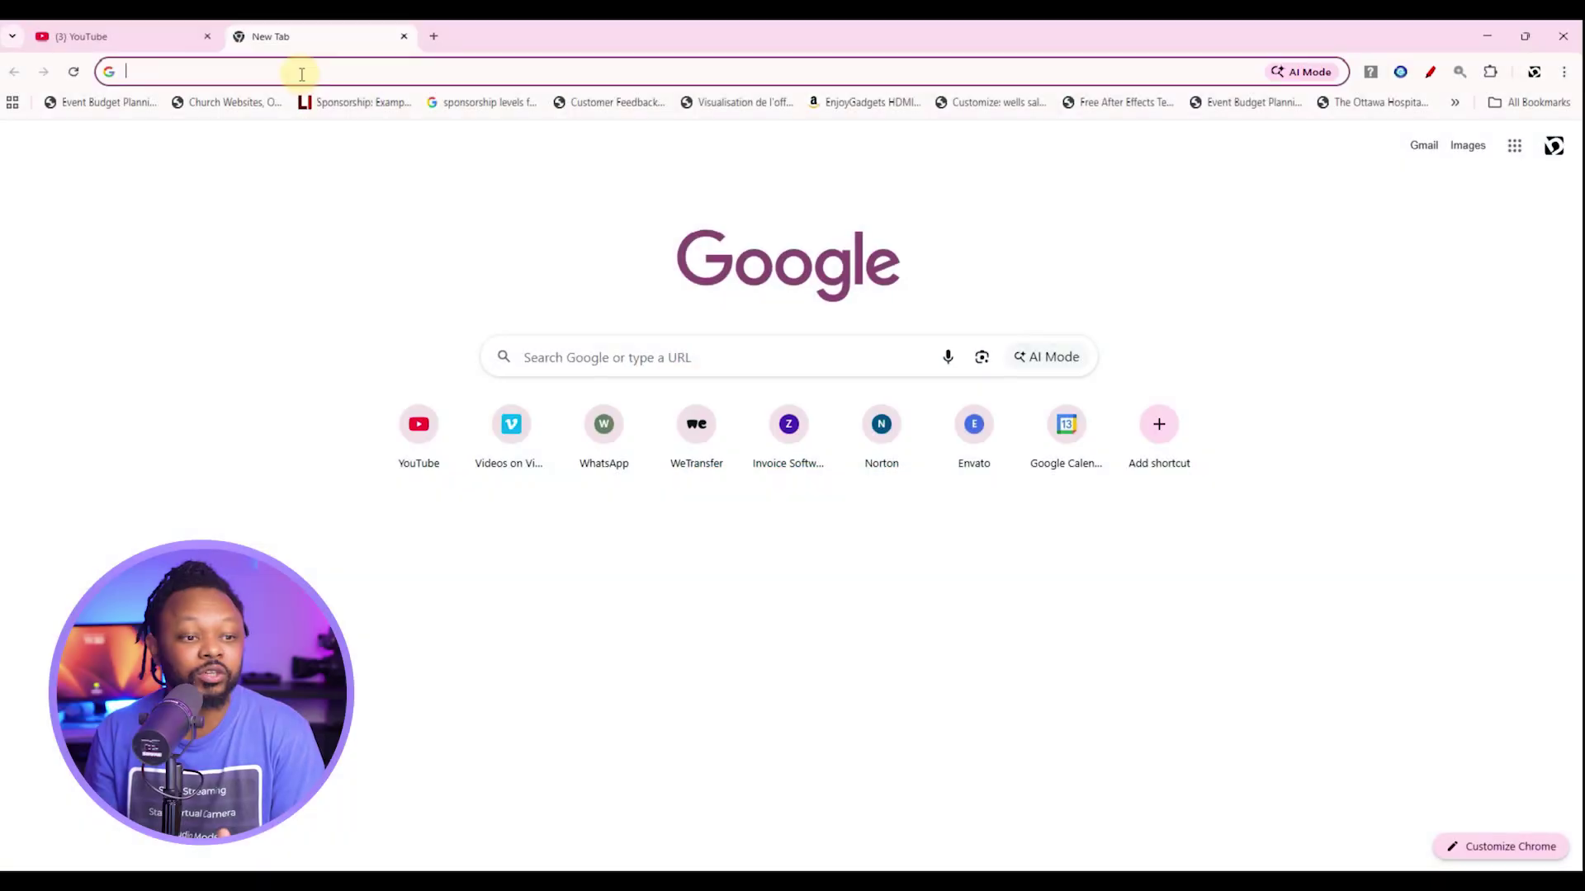
Step: Load obsproject.com in a new Chrome tab from the 'obs' address-bar suggestion
click(302, 72)
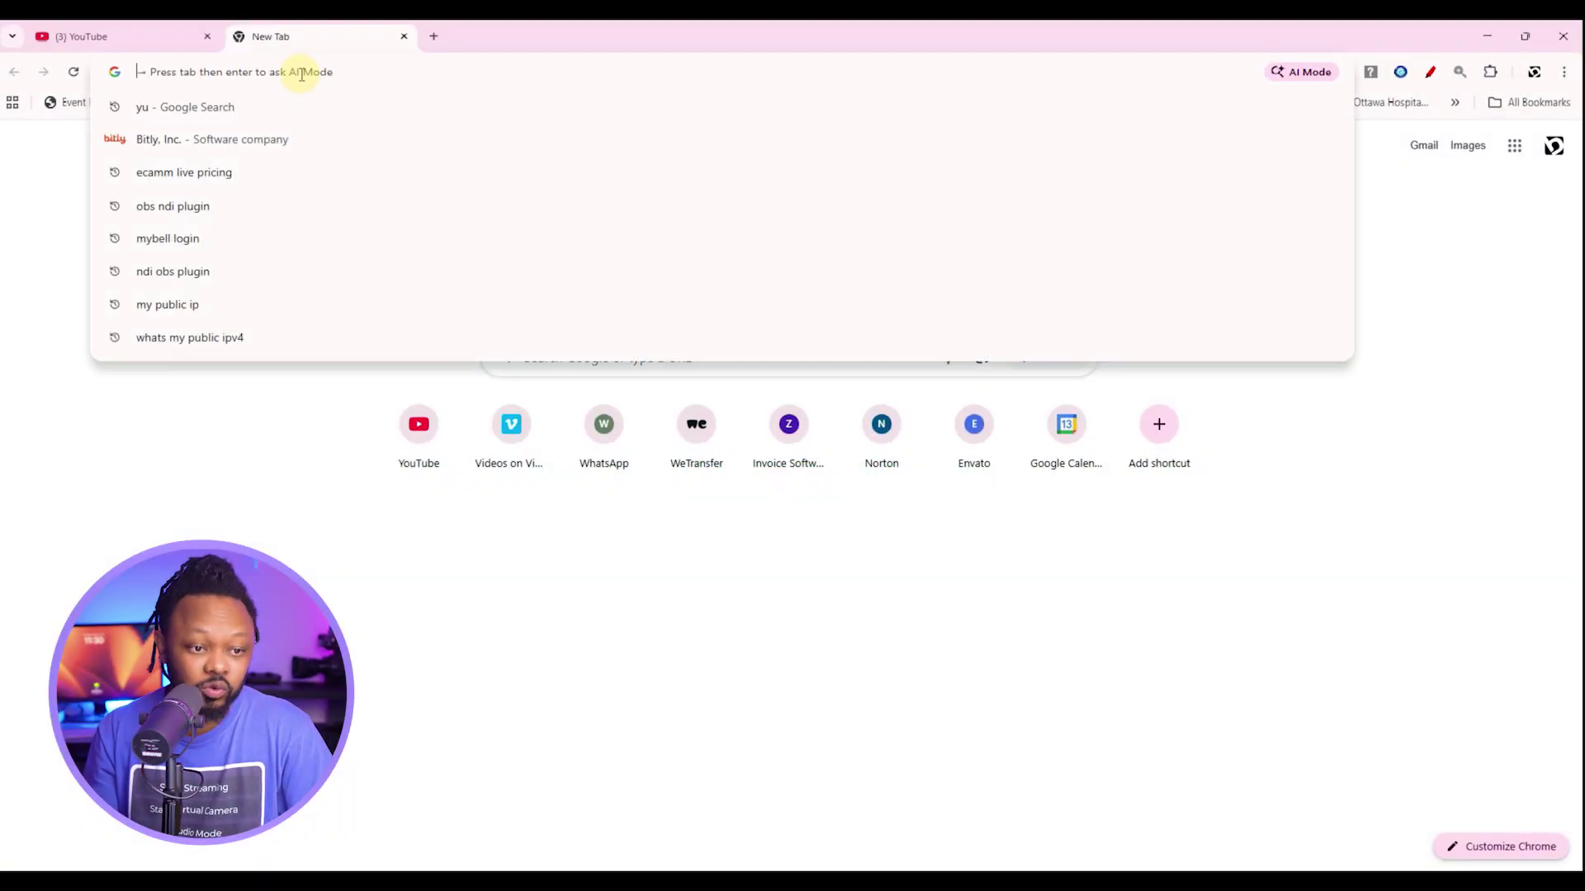
text(obsproject.com)
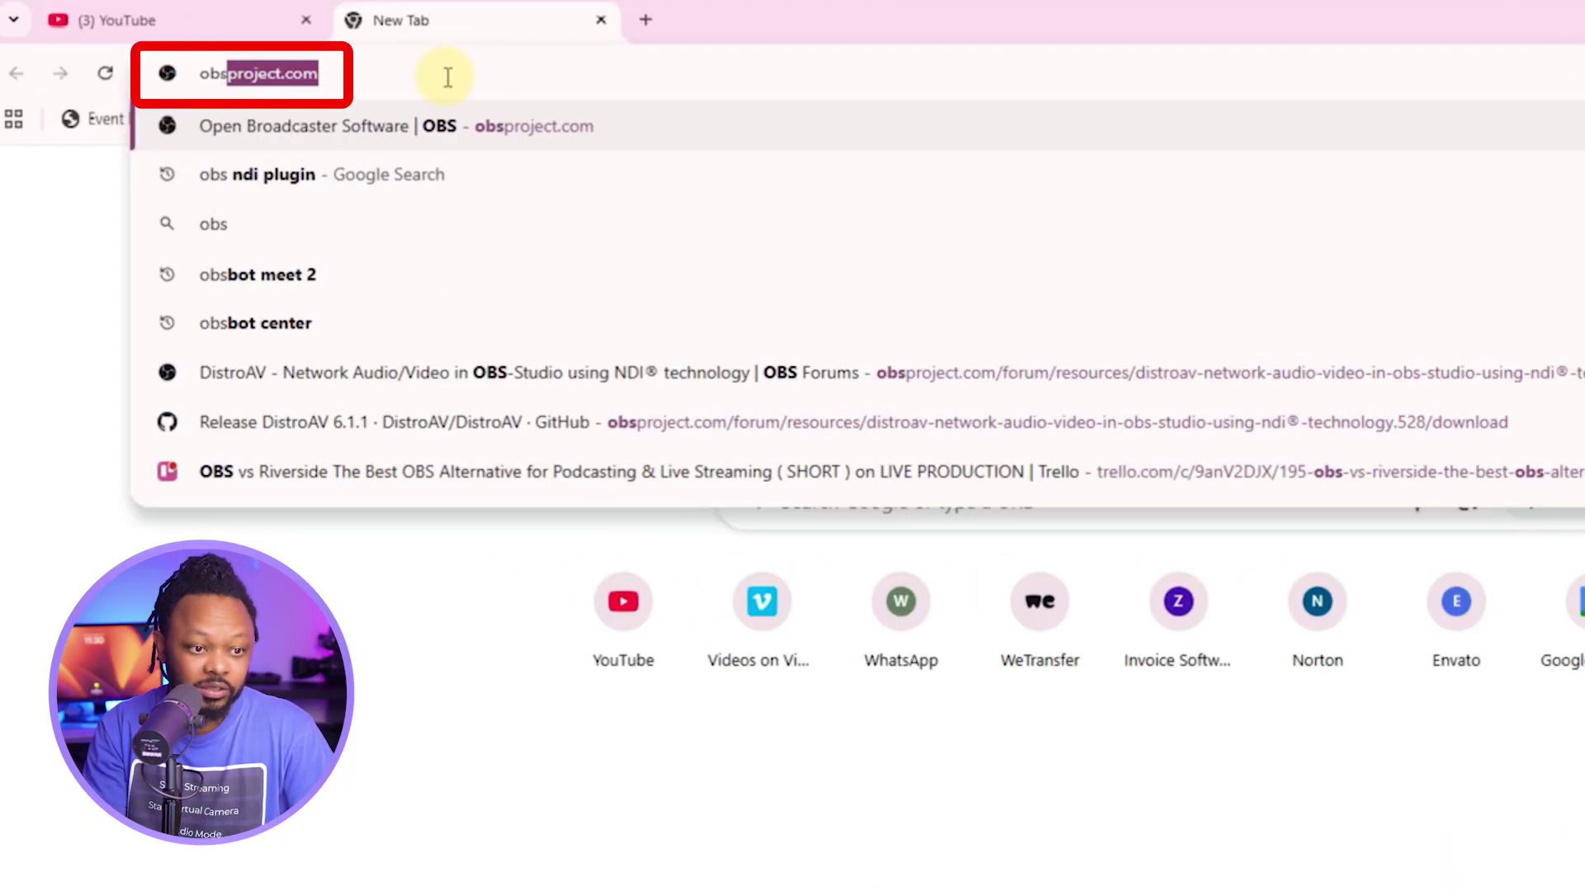
key(Return)
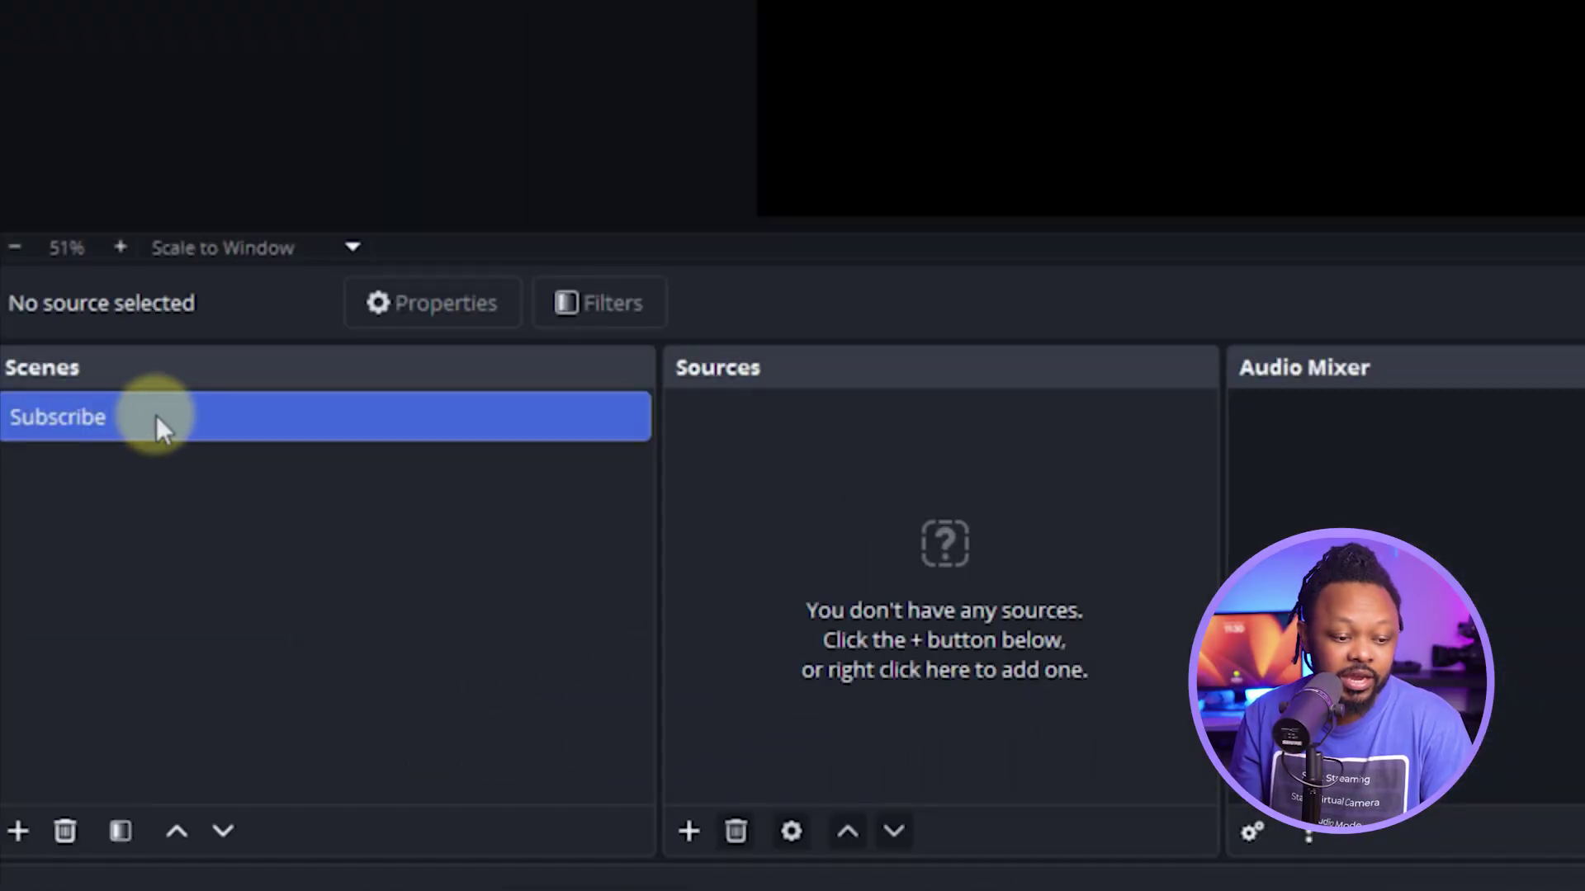
Step: Rename the default Subscribe scene to 'Camera one' from its context menu
right_click(156, 415)
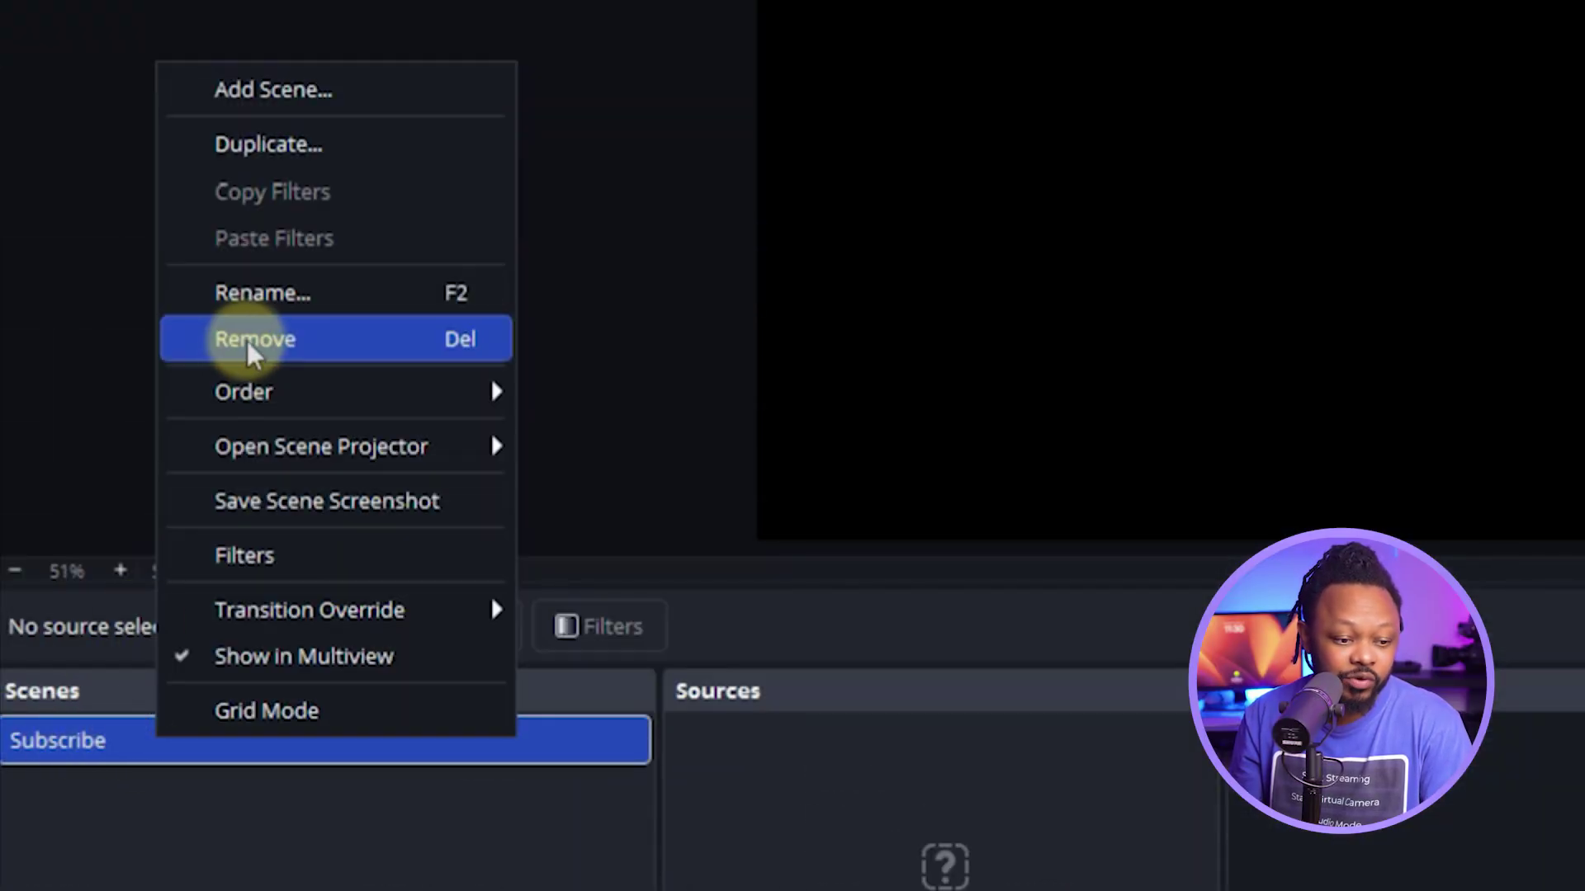
click(249, 293)
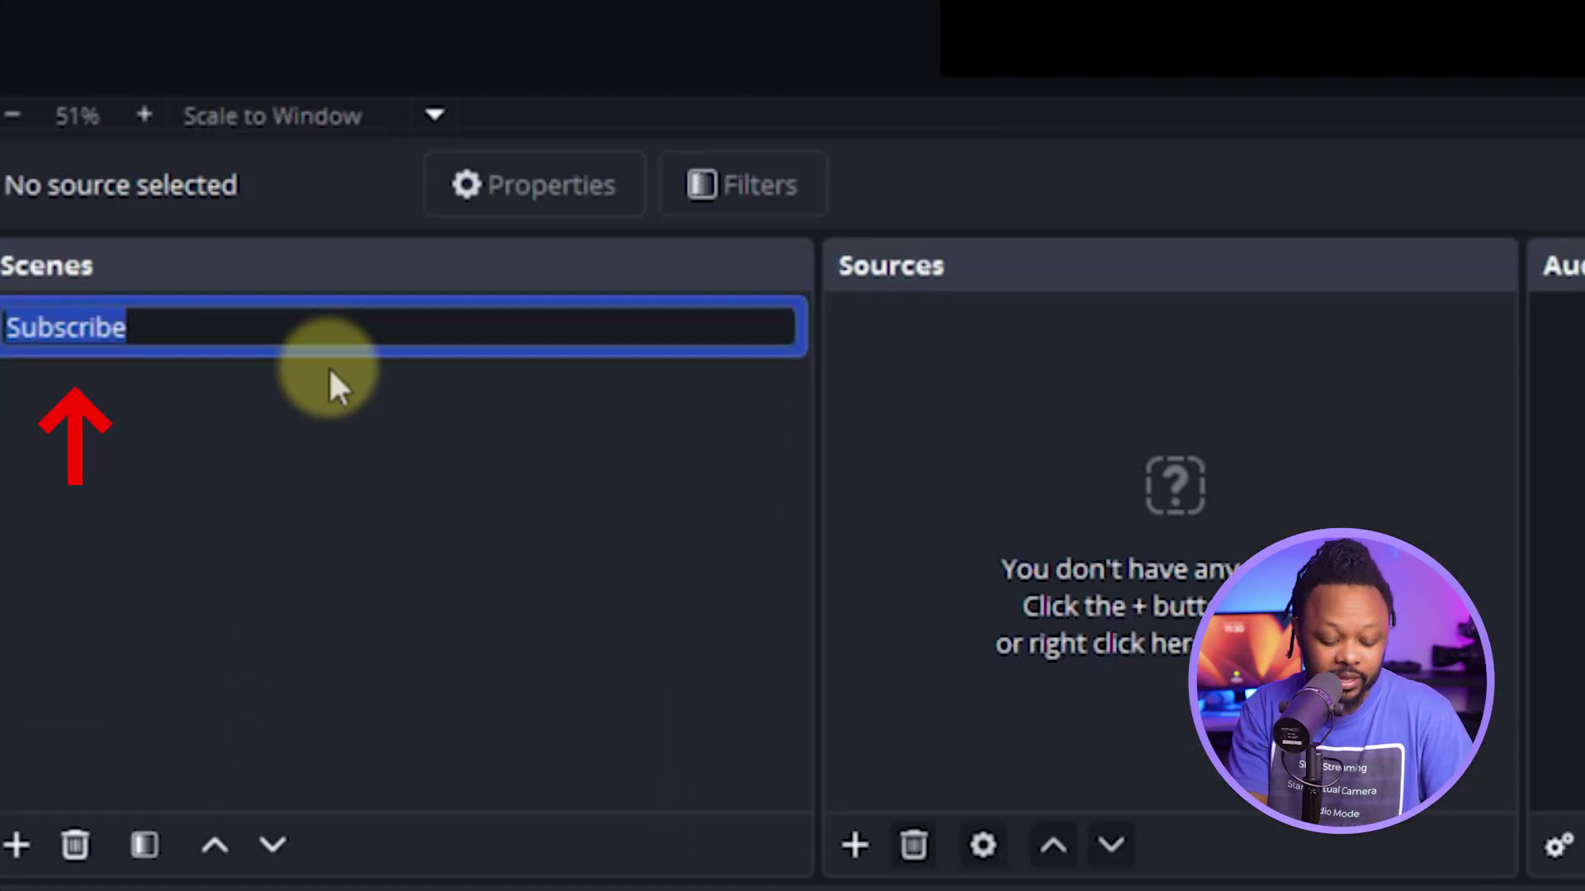
text(Ca)
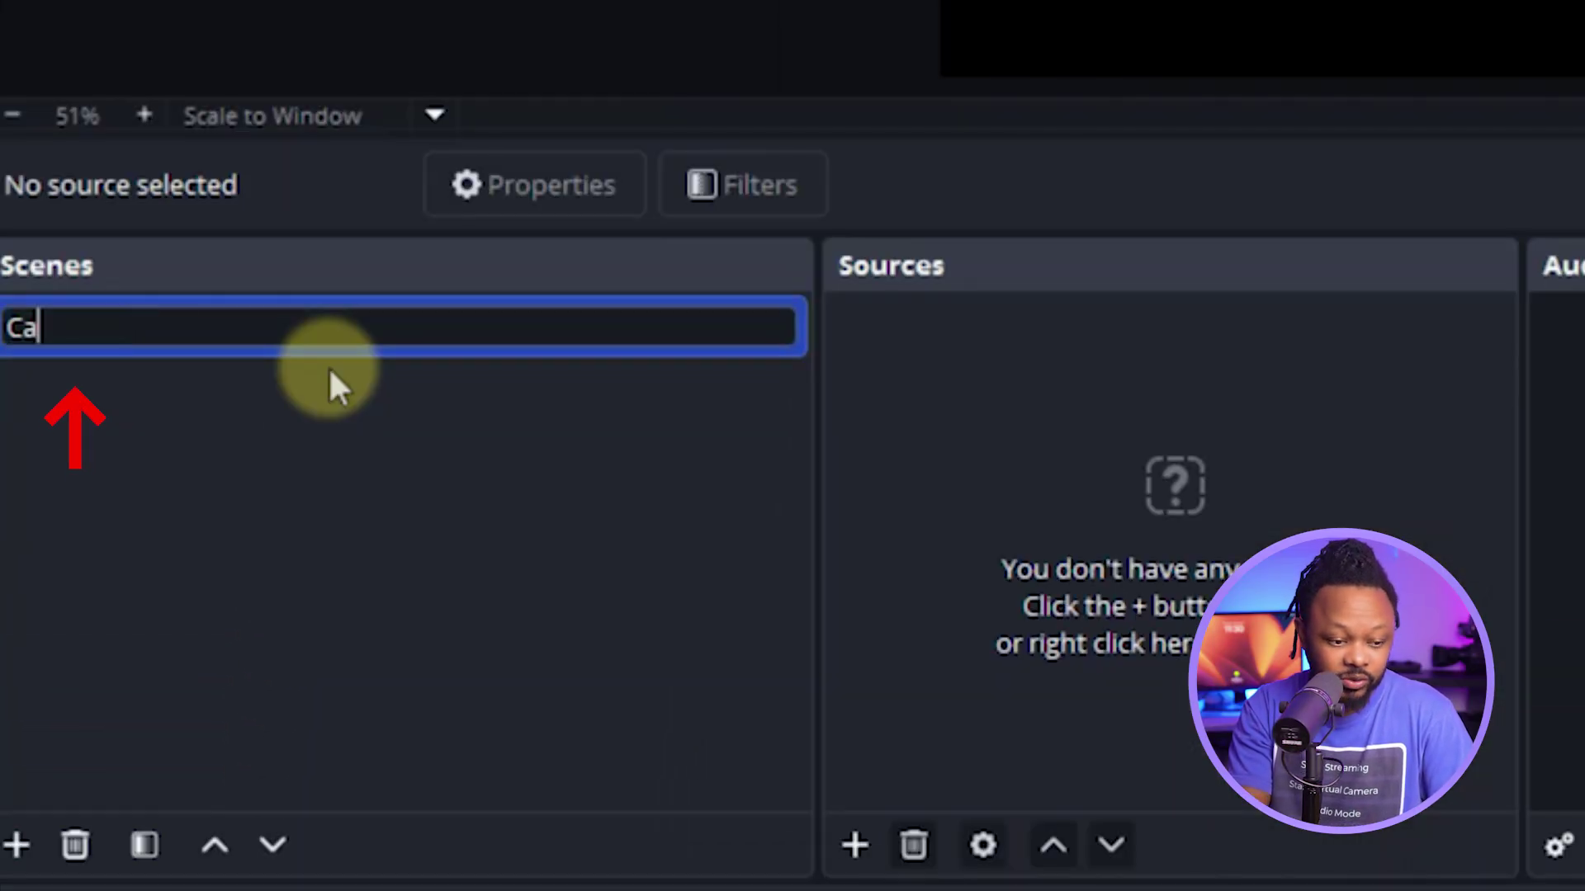
text(mera one)
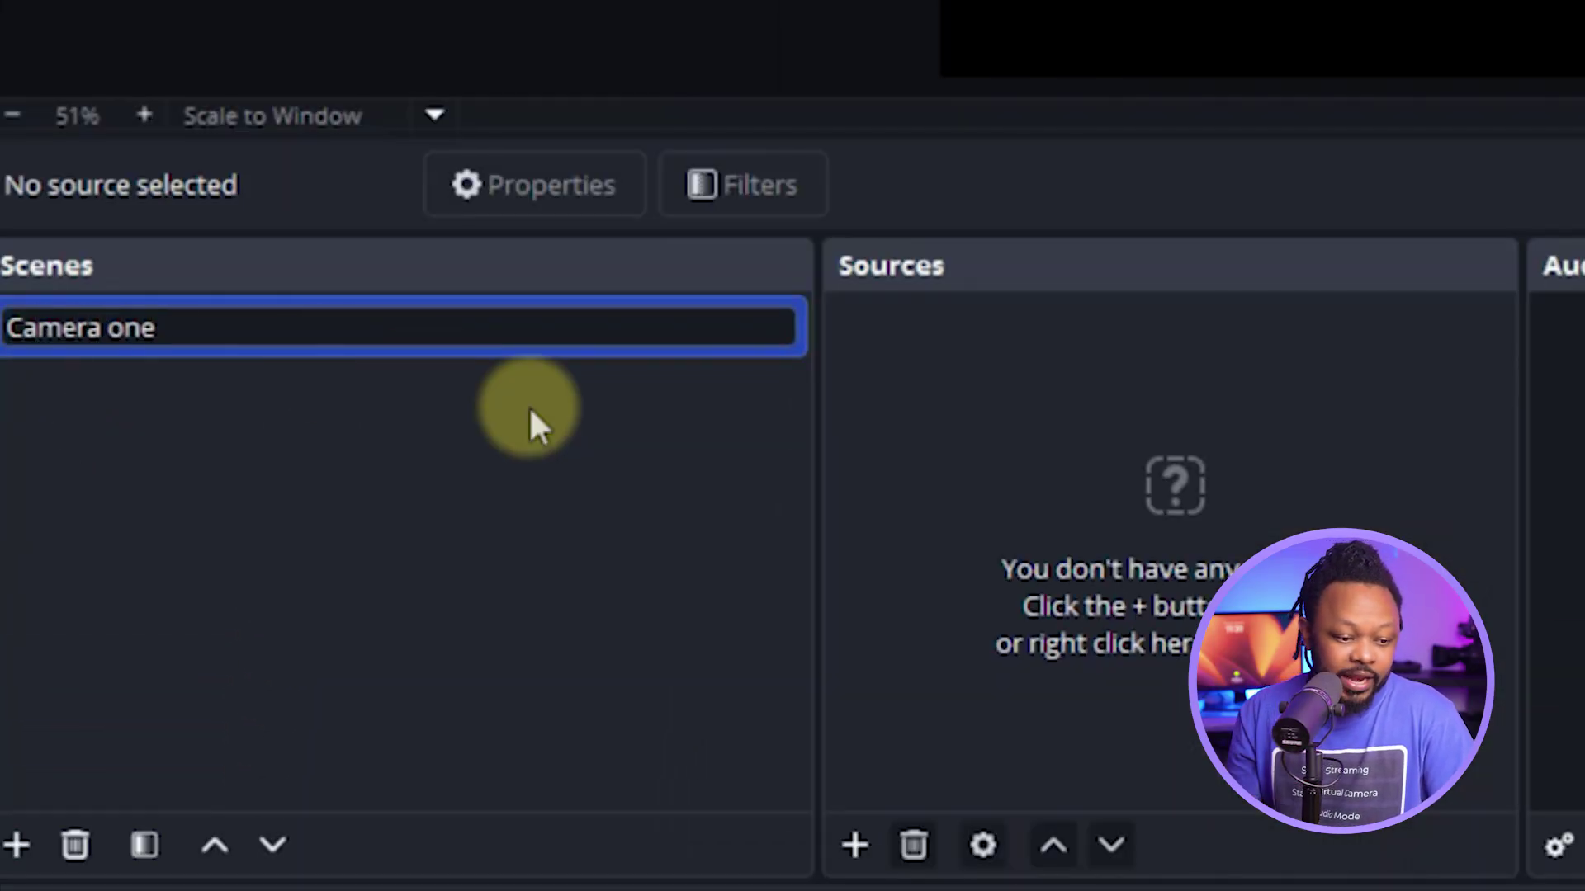
key(Return)
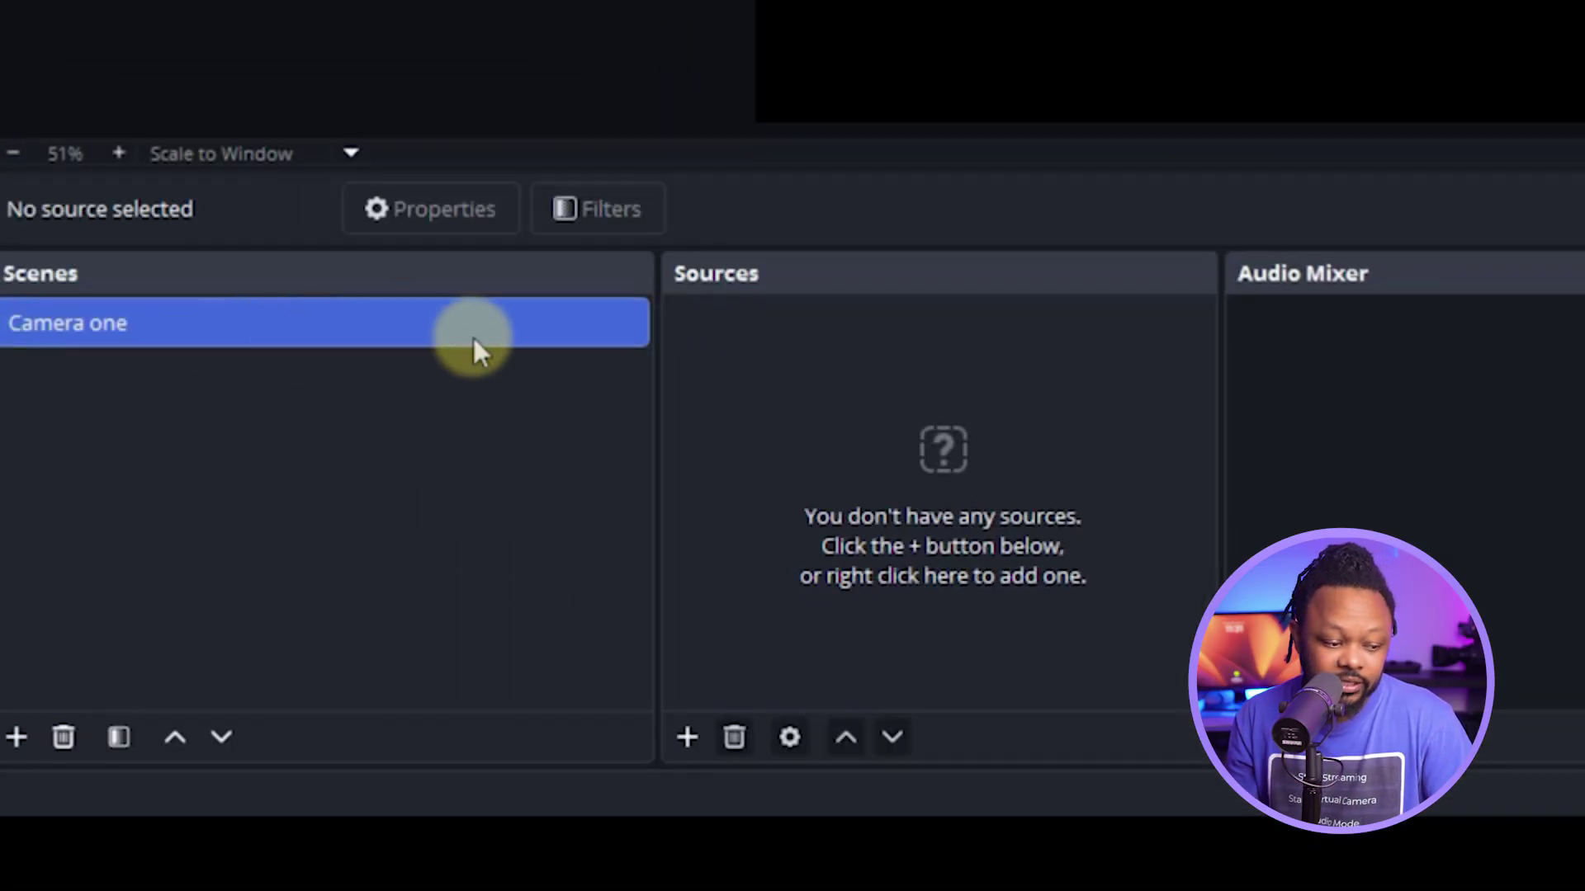
Step: Add a Video Capture Device source named 'Camera' to the Camera one scene
click(684, 737)
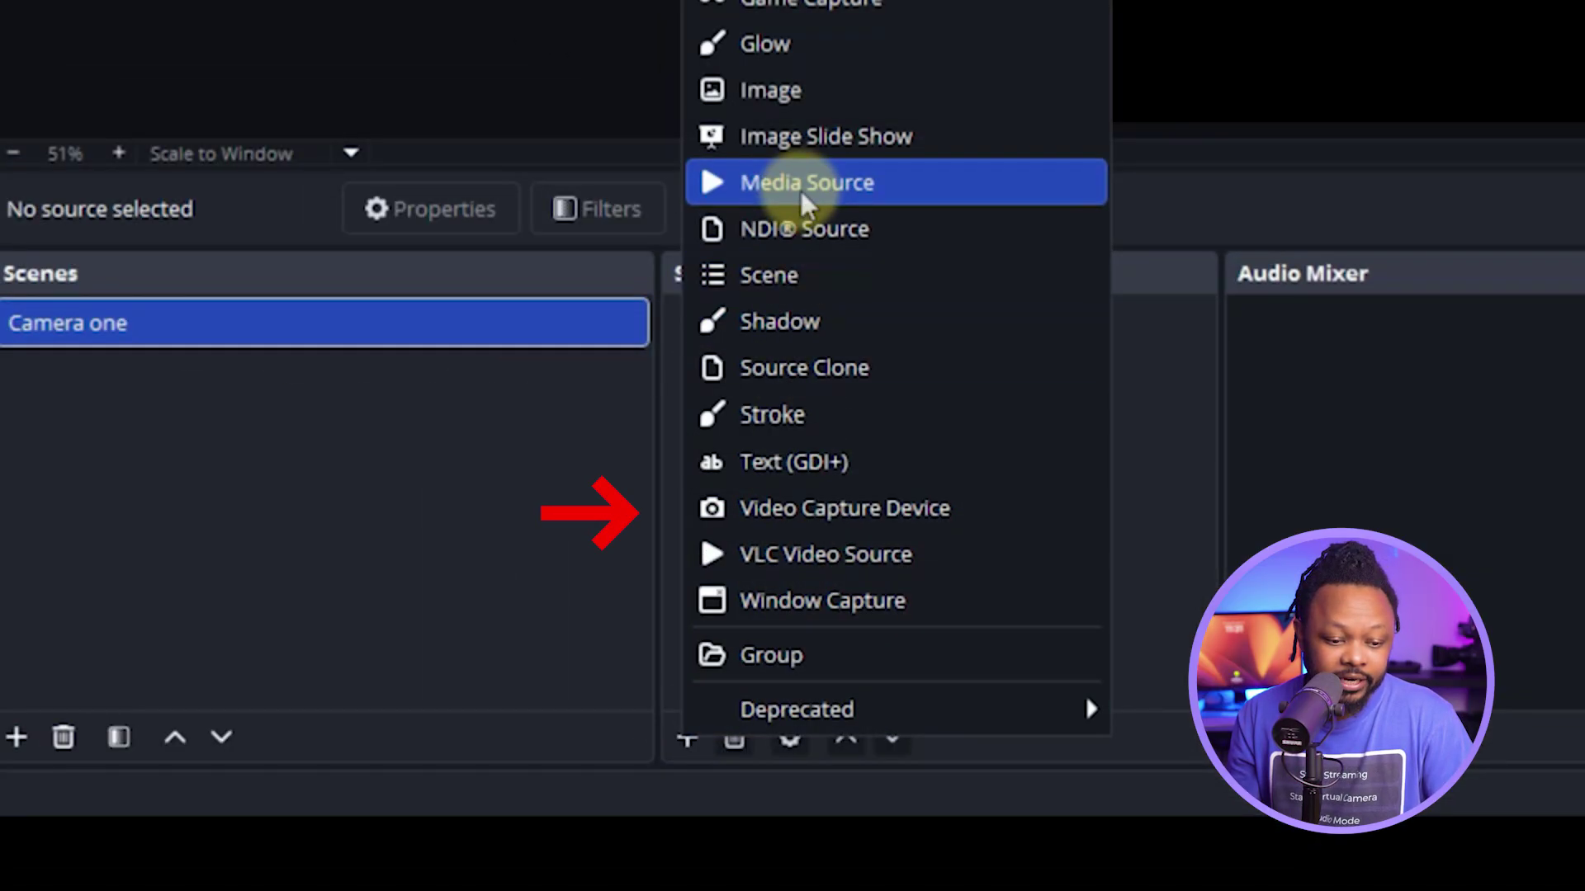
click(811, 511)
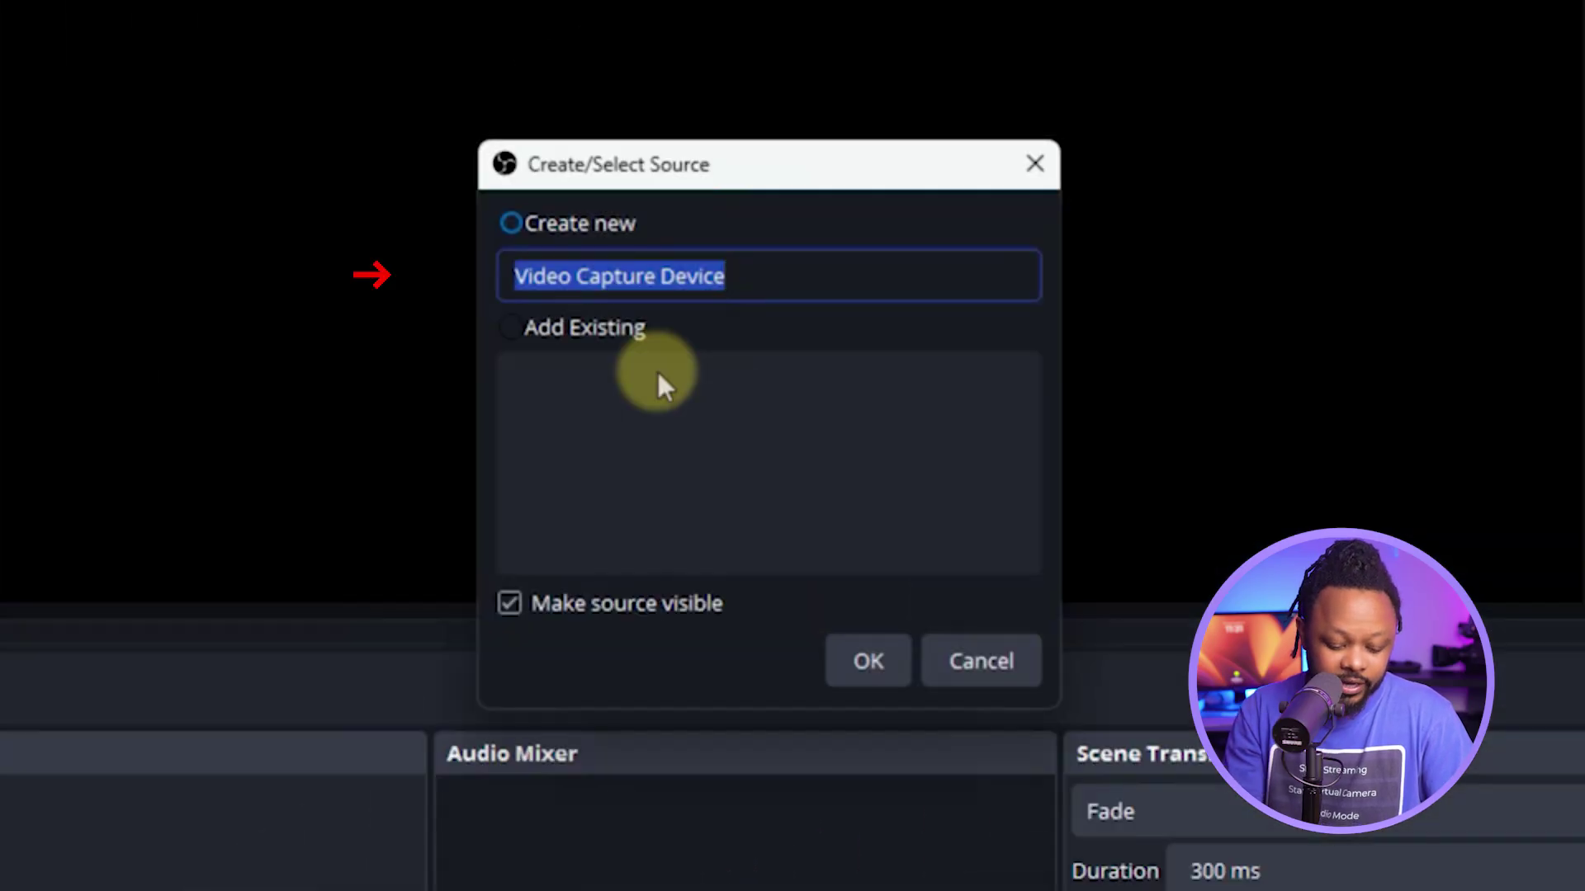
text(Camera)
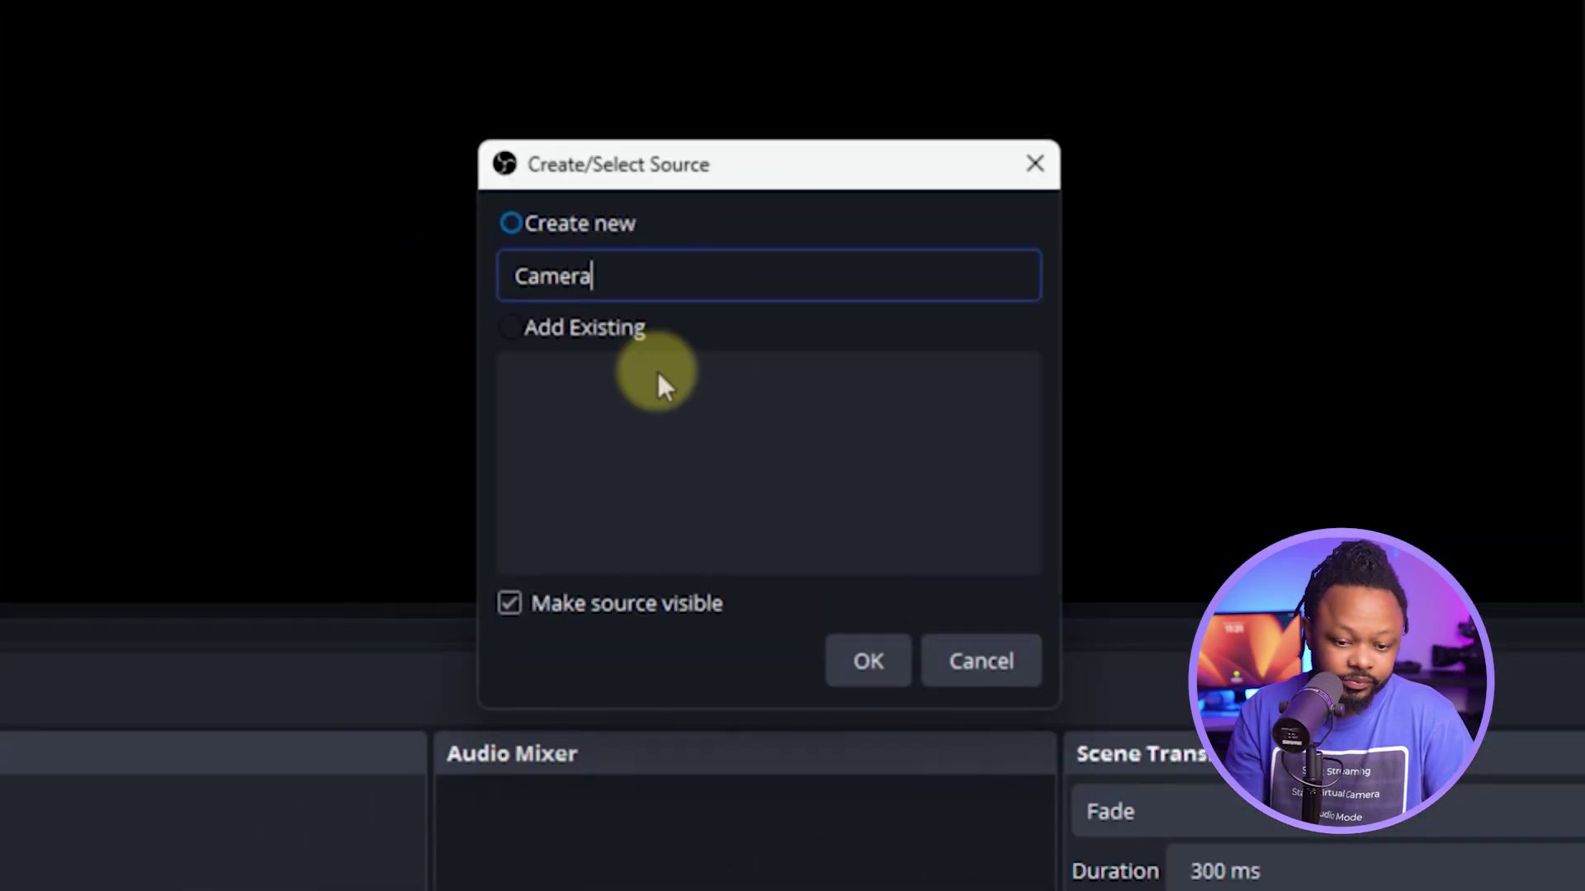
click(873, 657)
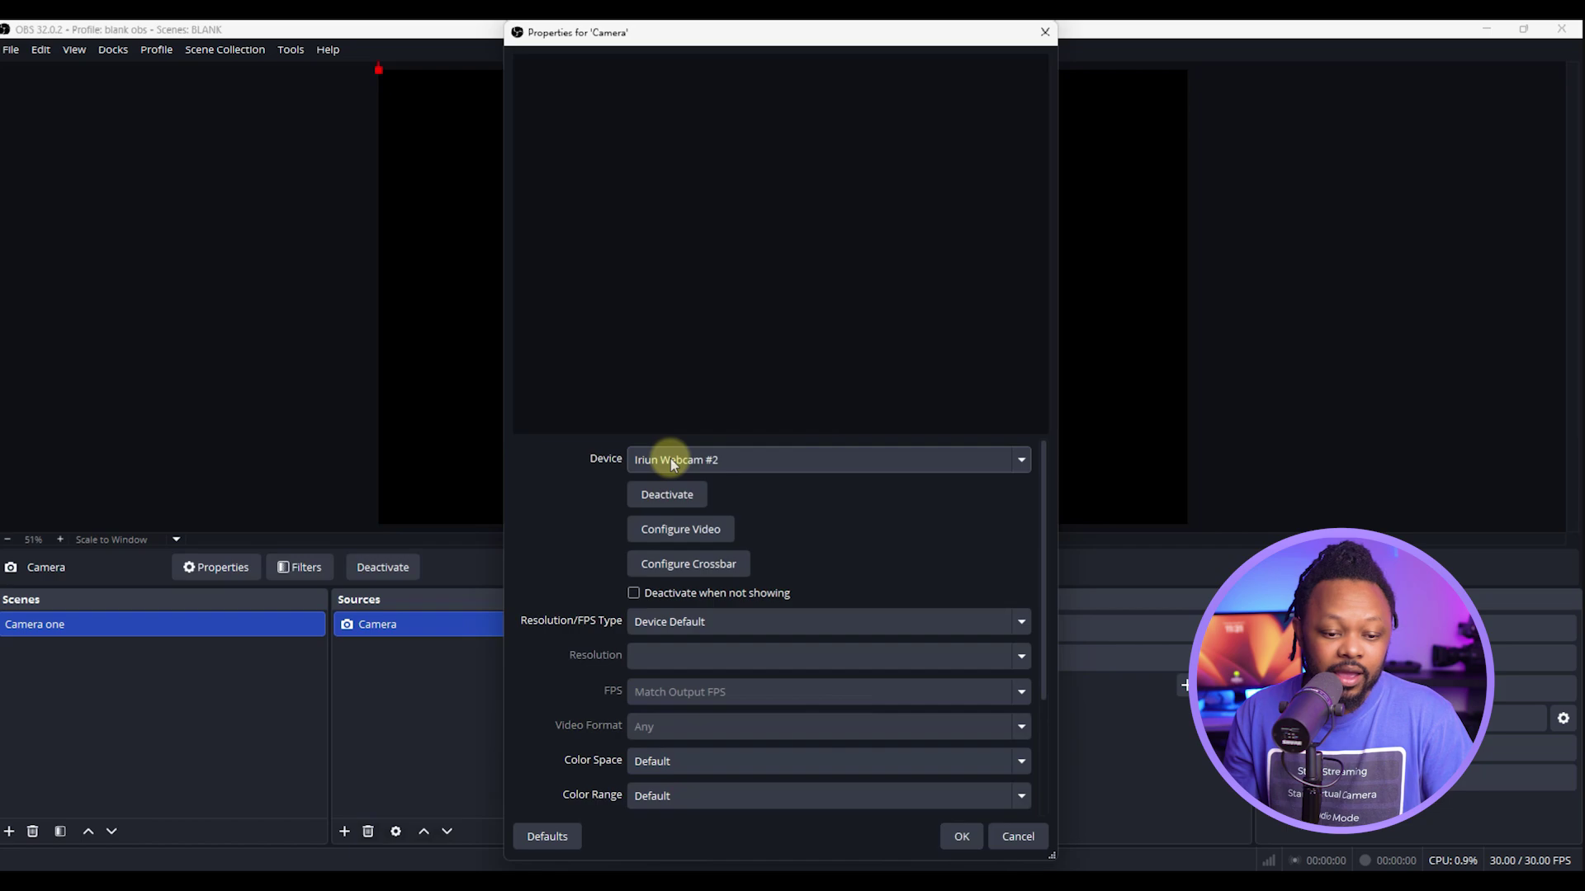
Step: Set the Camera device to OBSBOT Meet 2 StreamCamera with a Custom resolution/FPS type
click(672, 464)
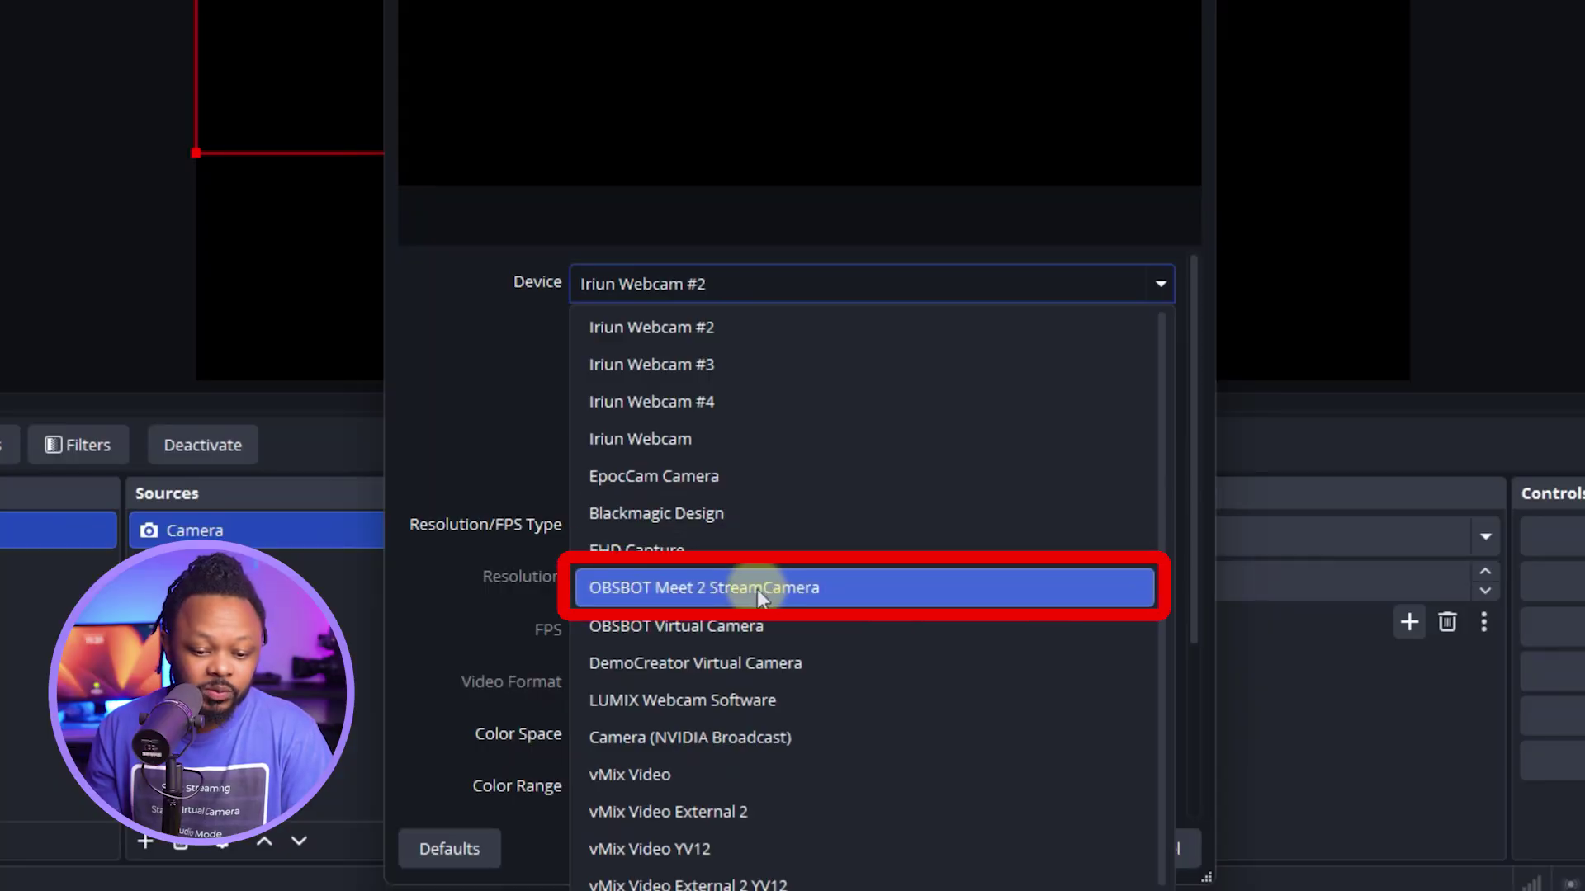
click(756, 589)
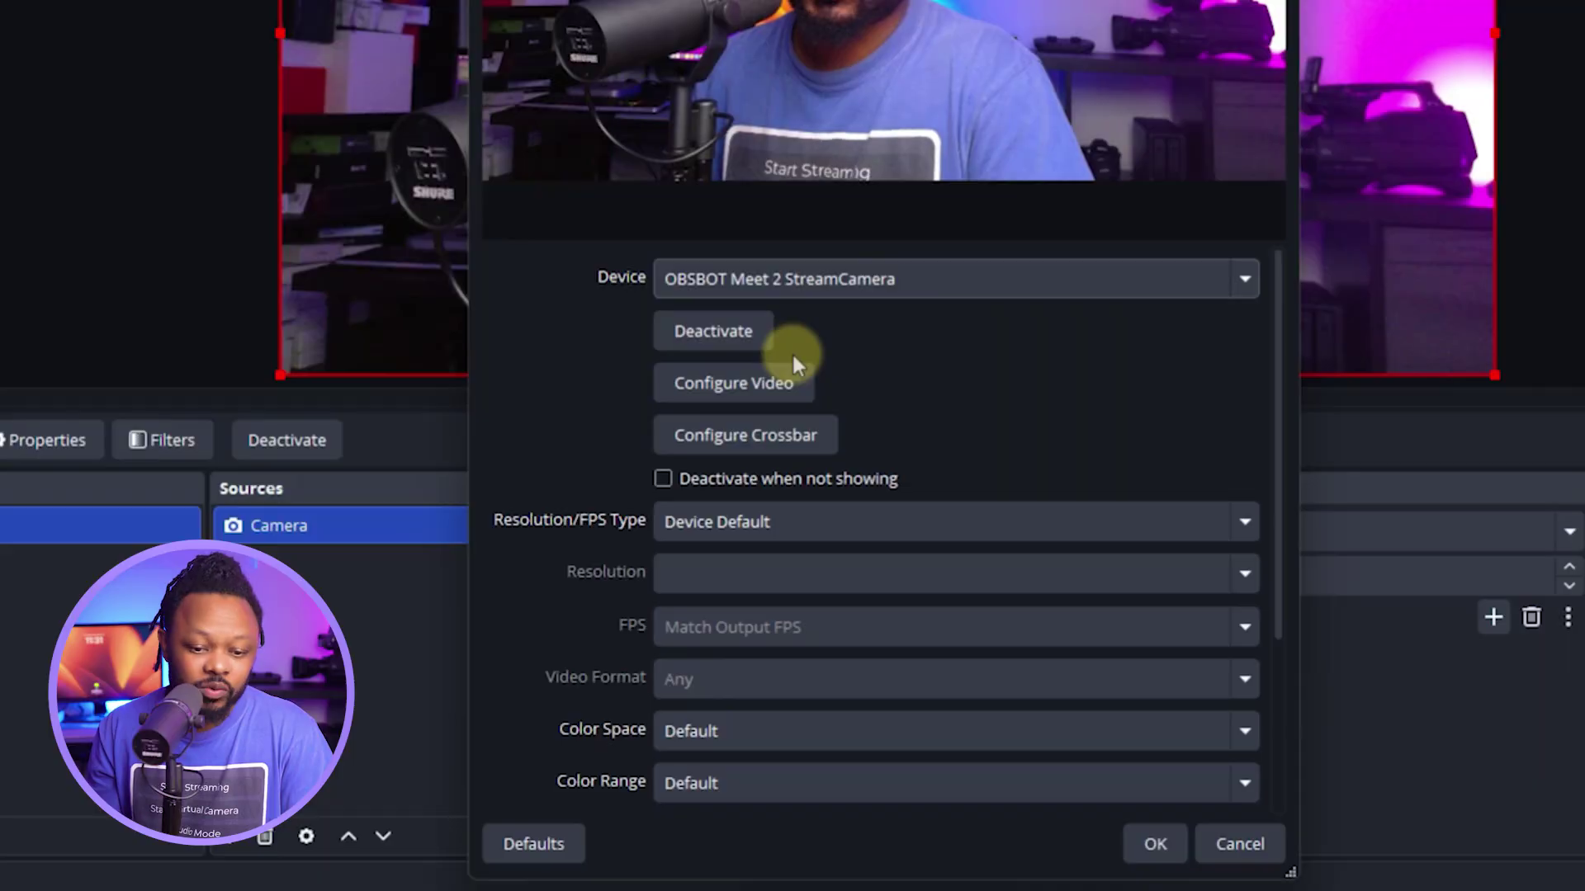
click(726, 532)
click(725, 593)
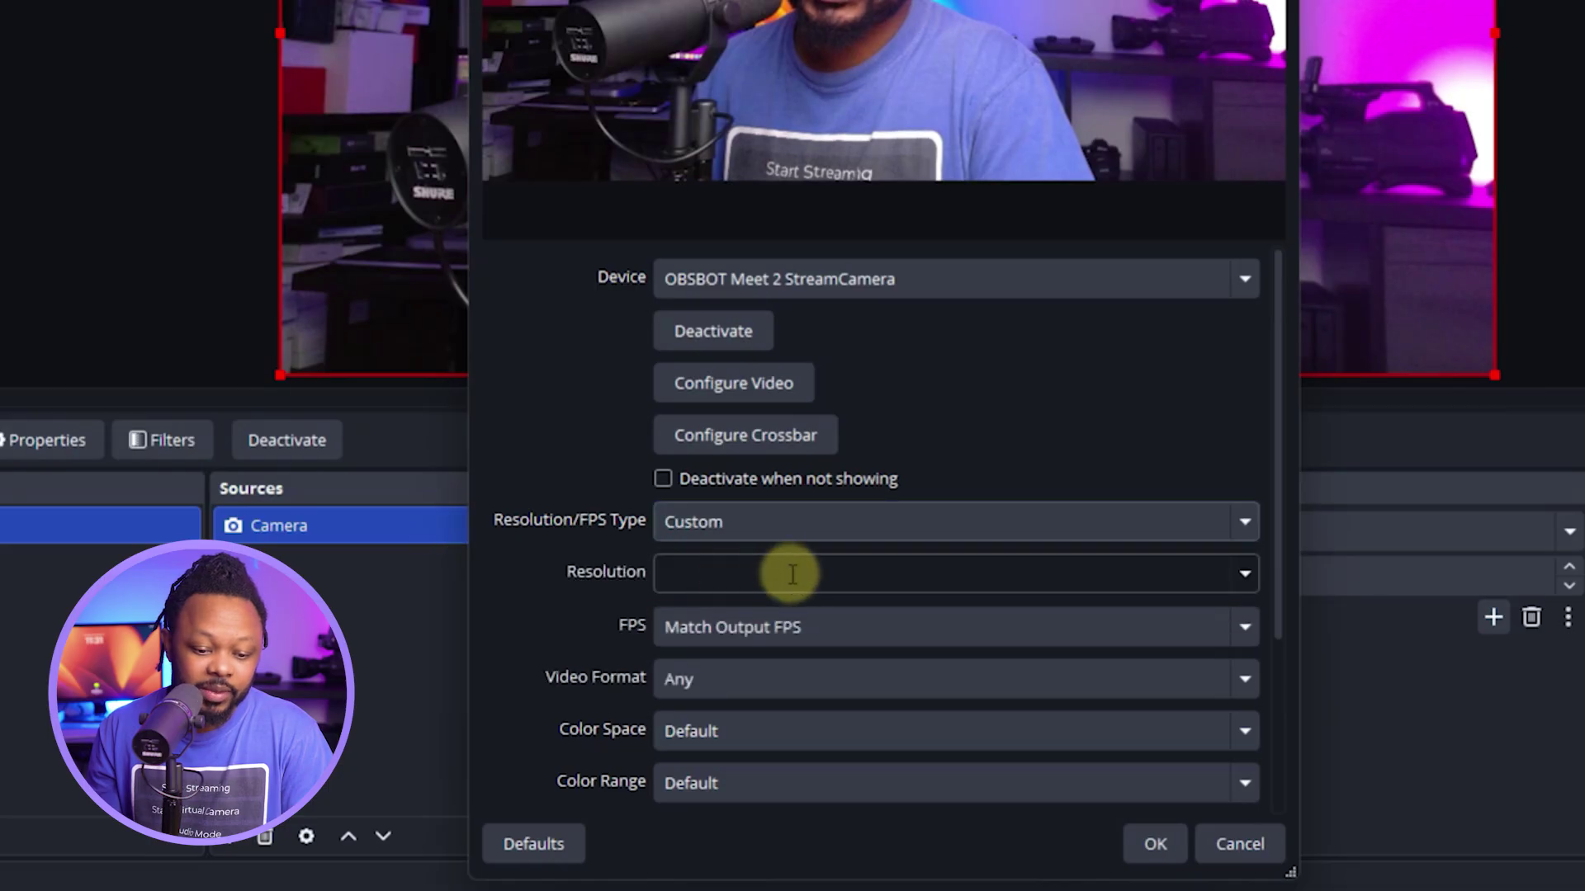
Step: Set the camera resolution to 1920x1080 and frame rate to 30 FPS, then save
click(1097, 584)
click(760, 652)
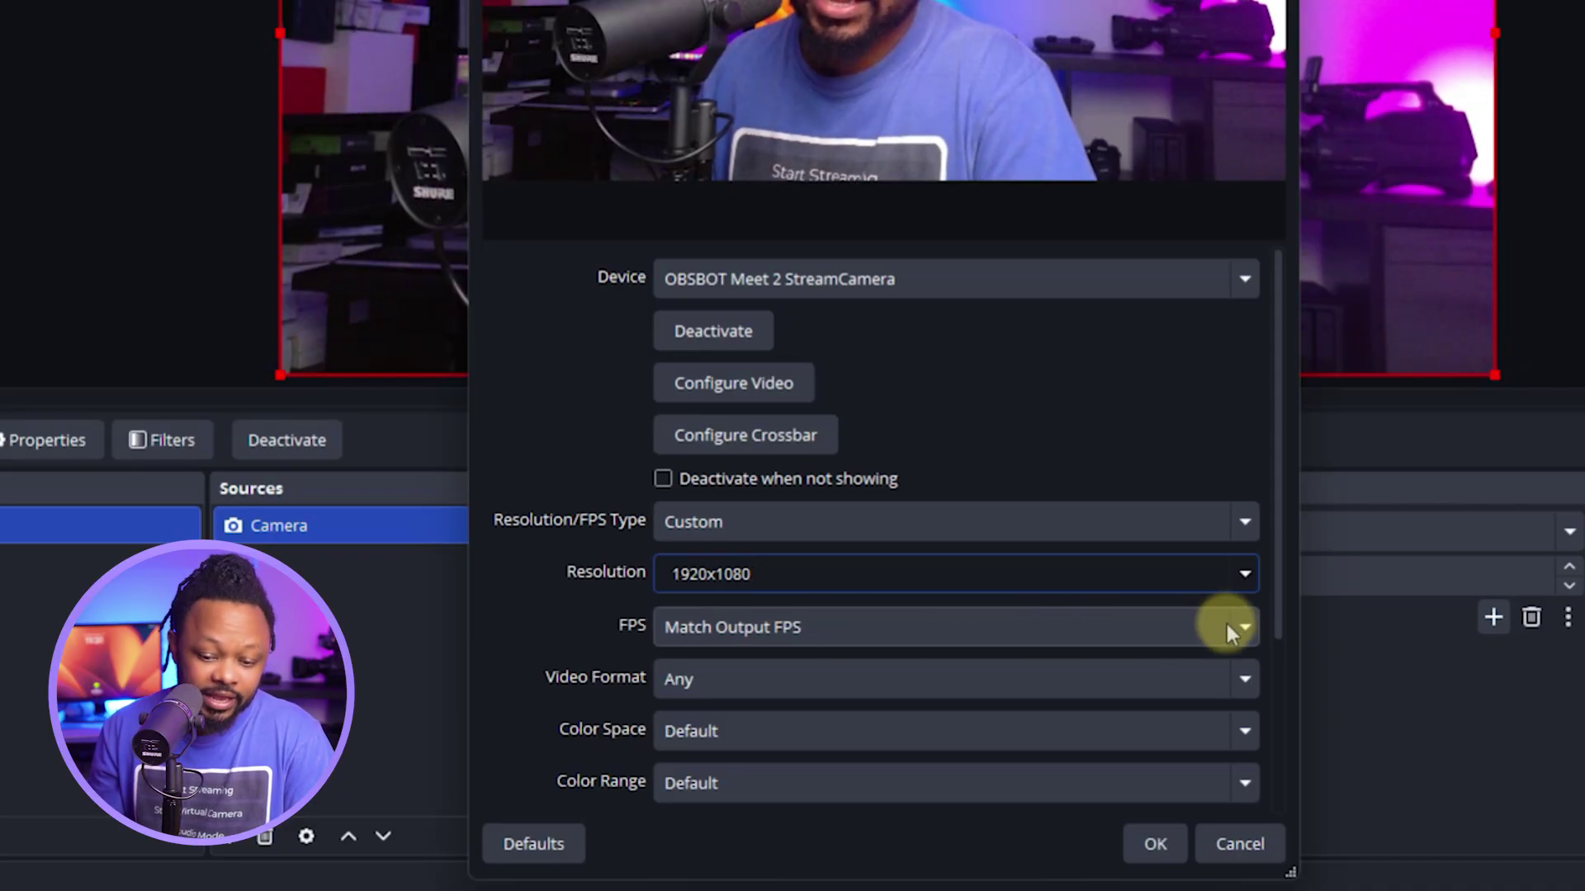
scroll(1281, 680, down, 3)
click(817, 482)
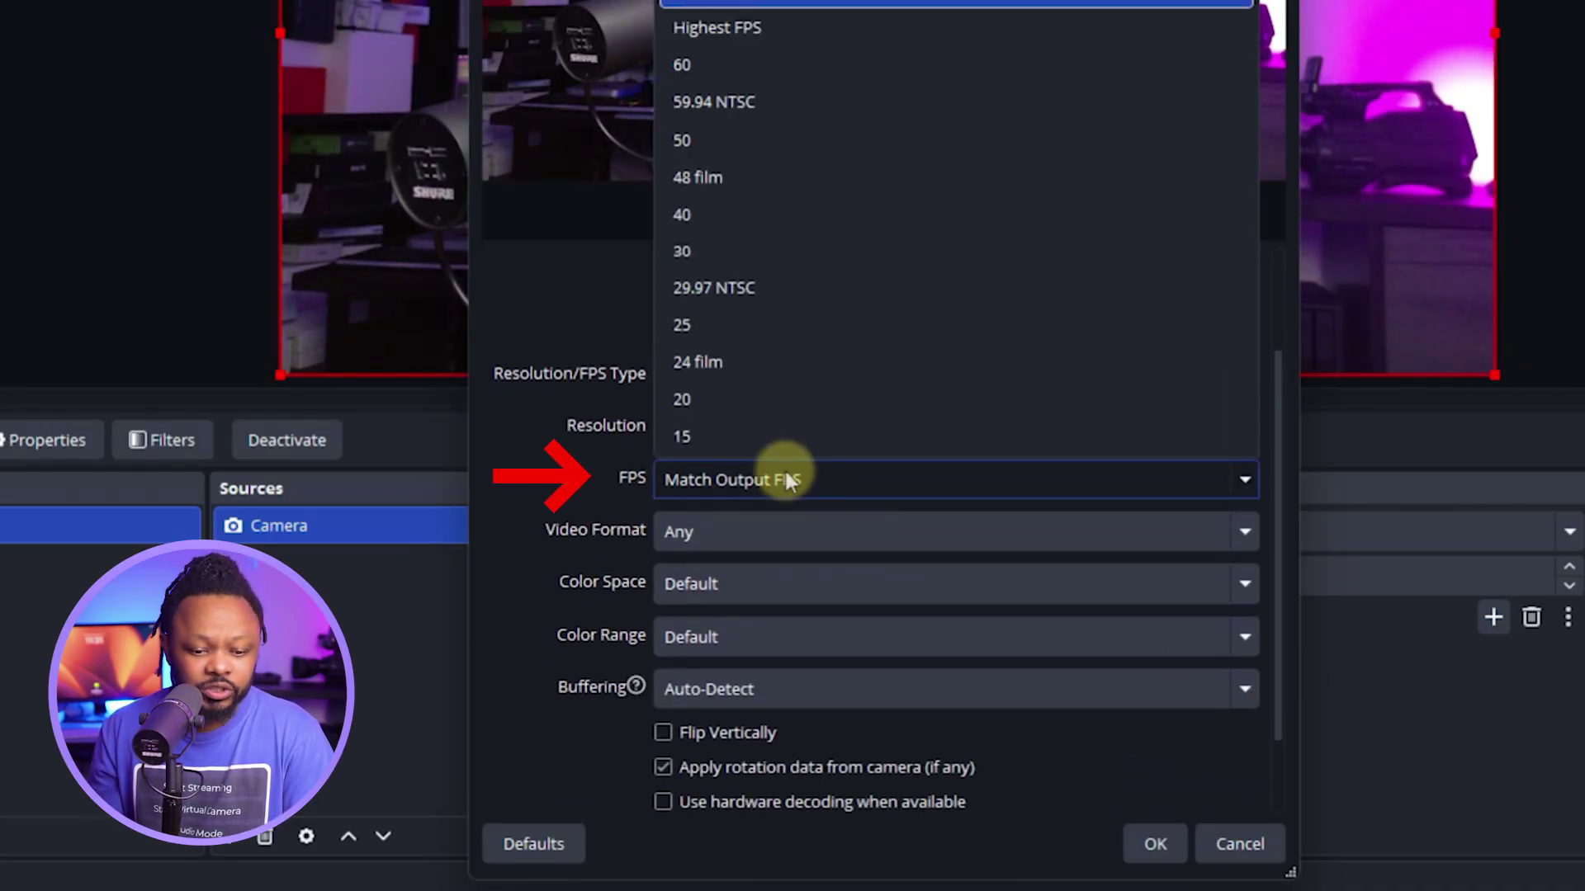
click(722, 249)
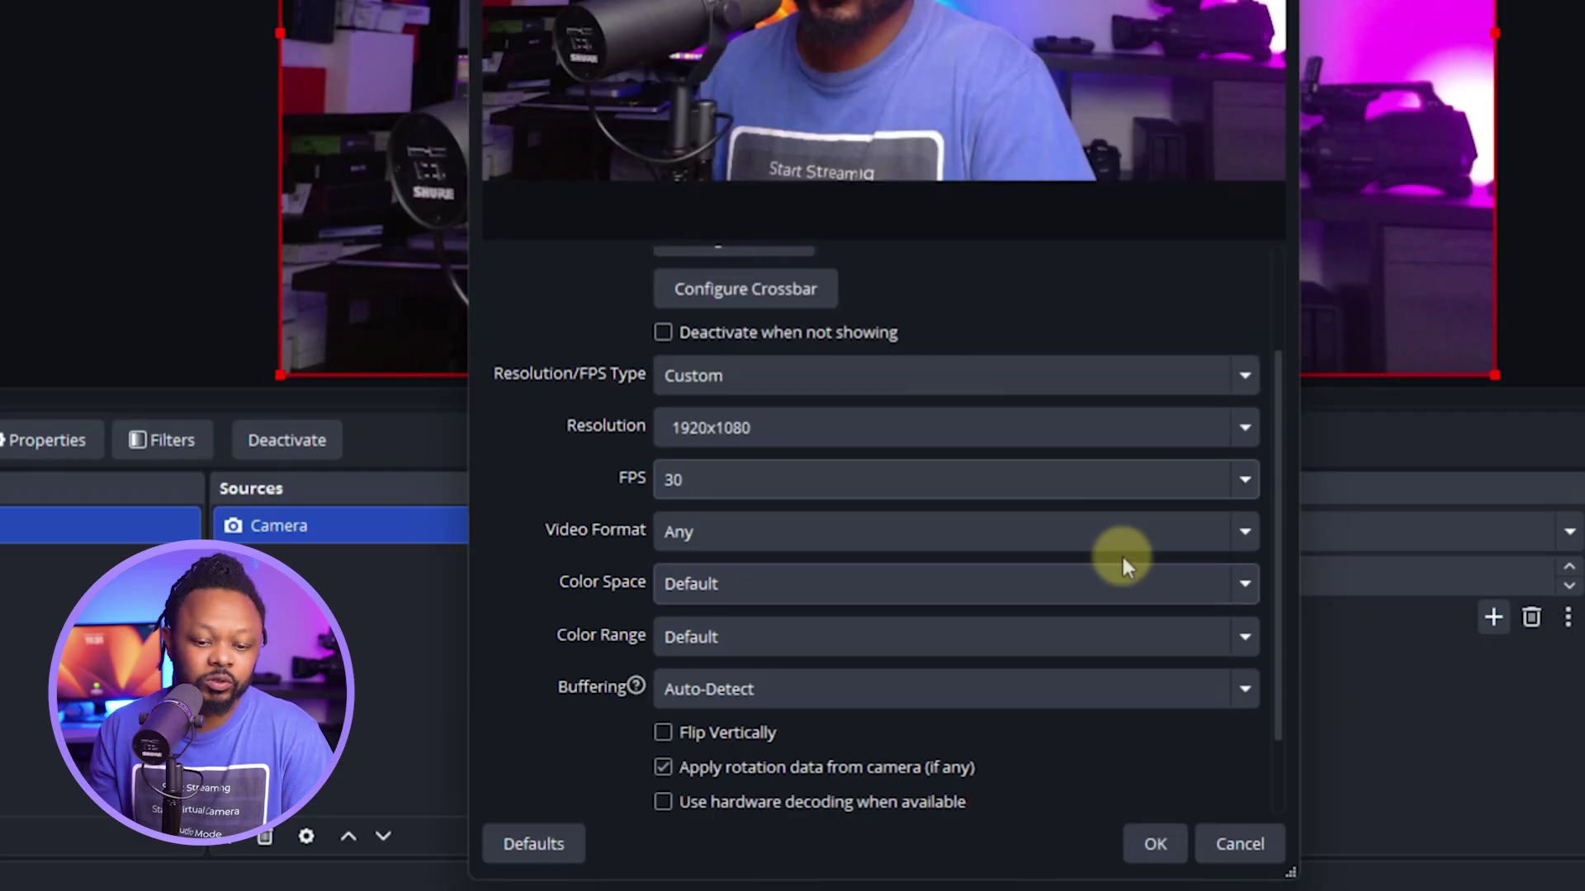
click(1155, 845)
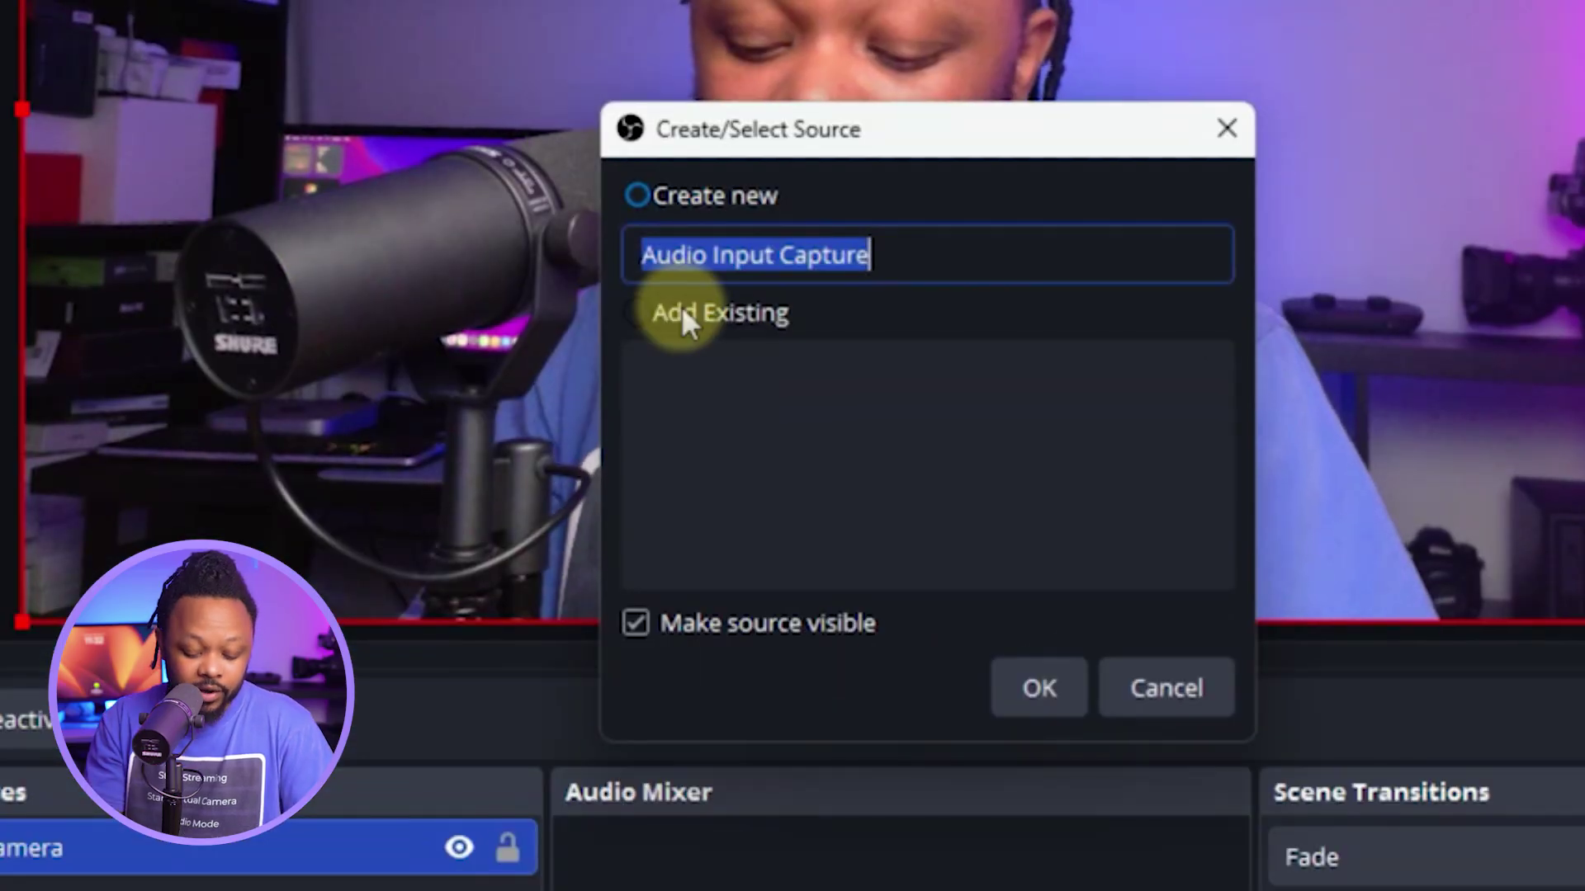
Step: Create an audio input source 'Mic' using Microphone (RODECaster Duo Main Stereo)
text(Mic)
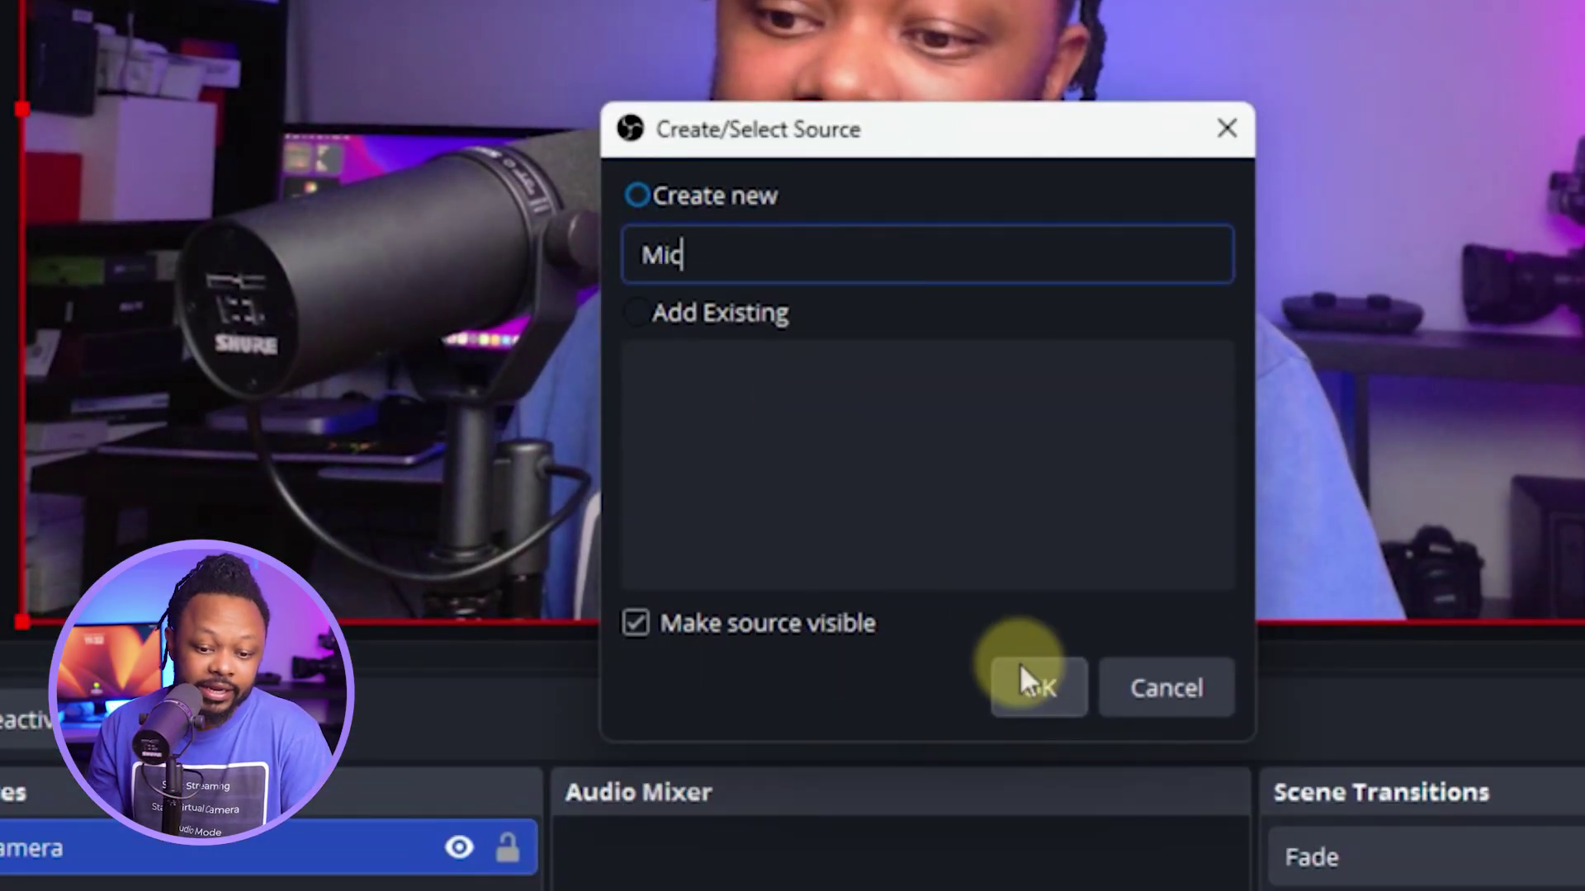
click(1033, 685)
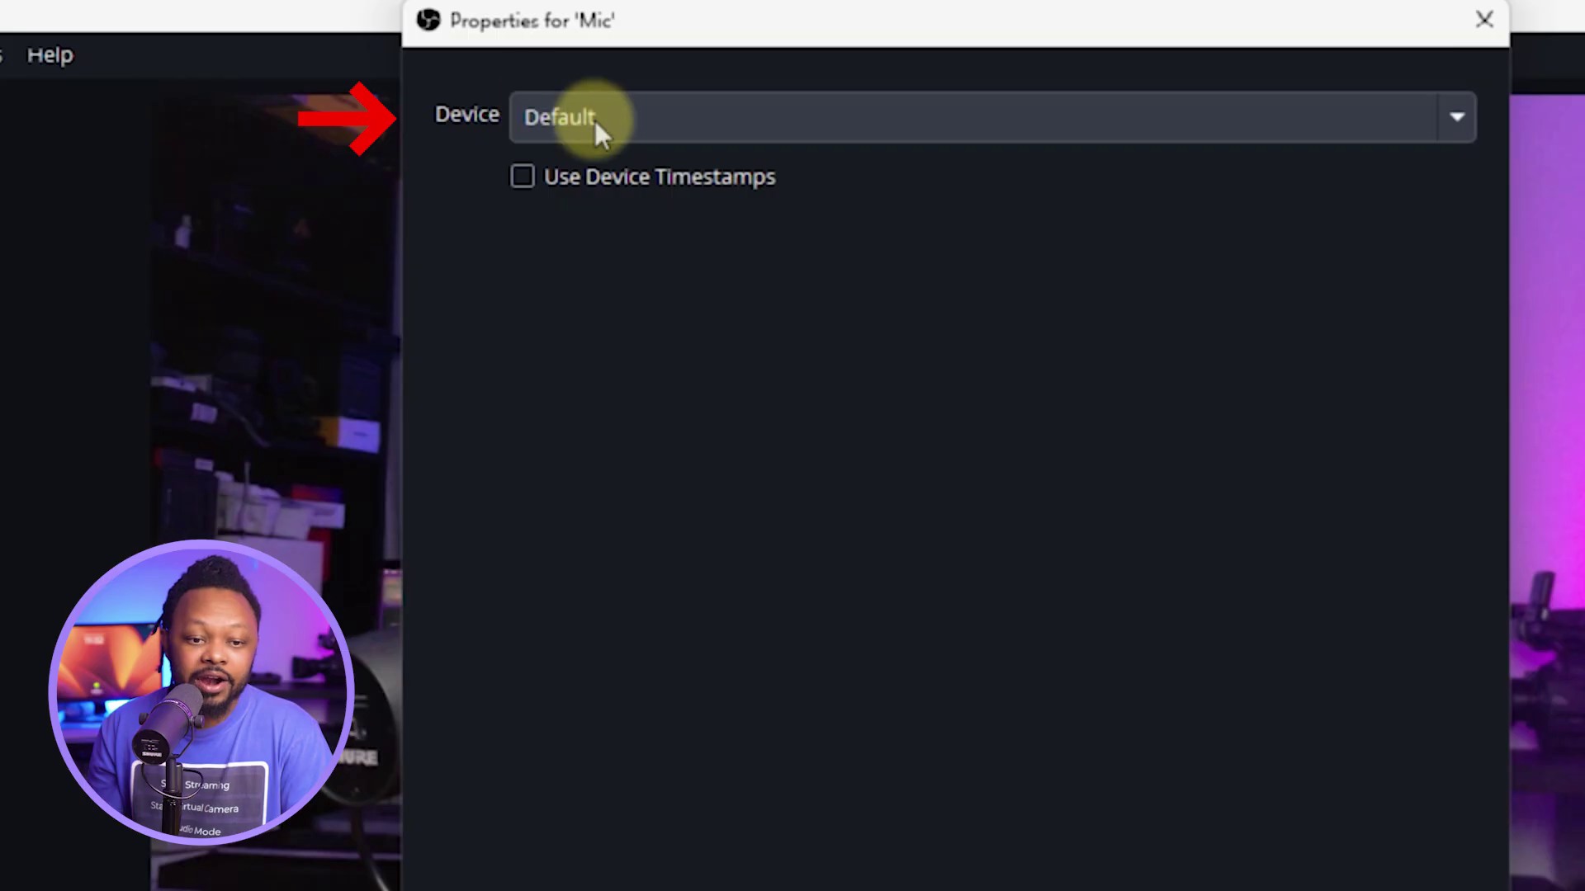
click(594, 120)
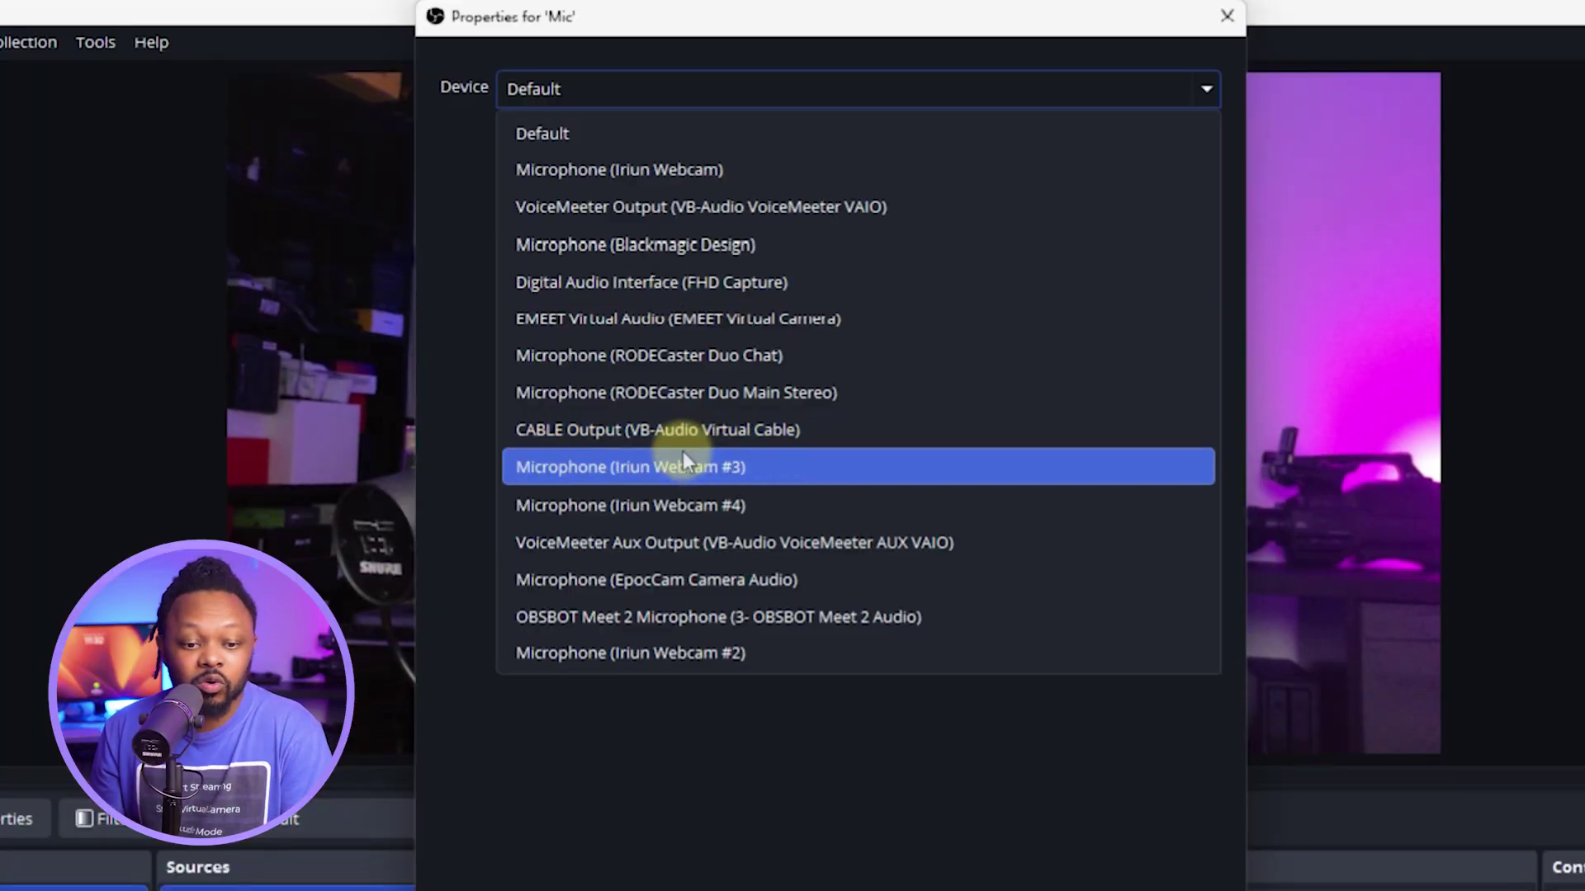
click(701, 393)
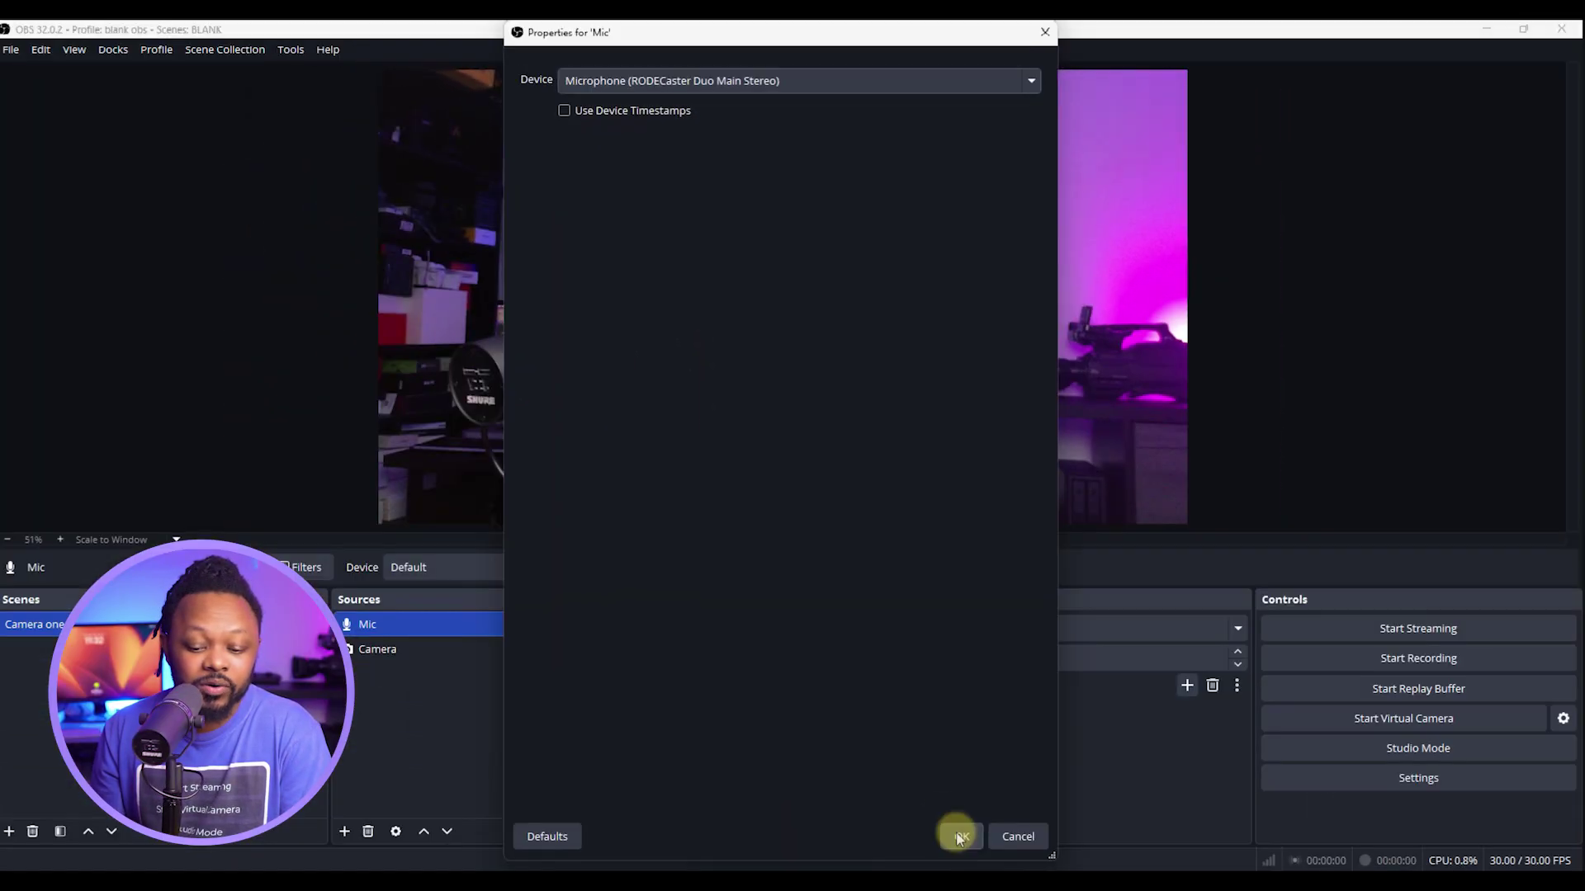
click(954, 834)
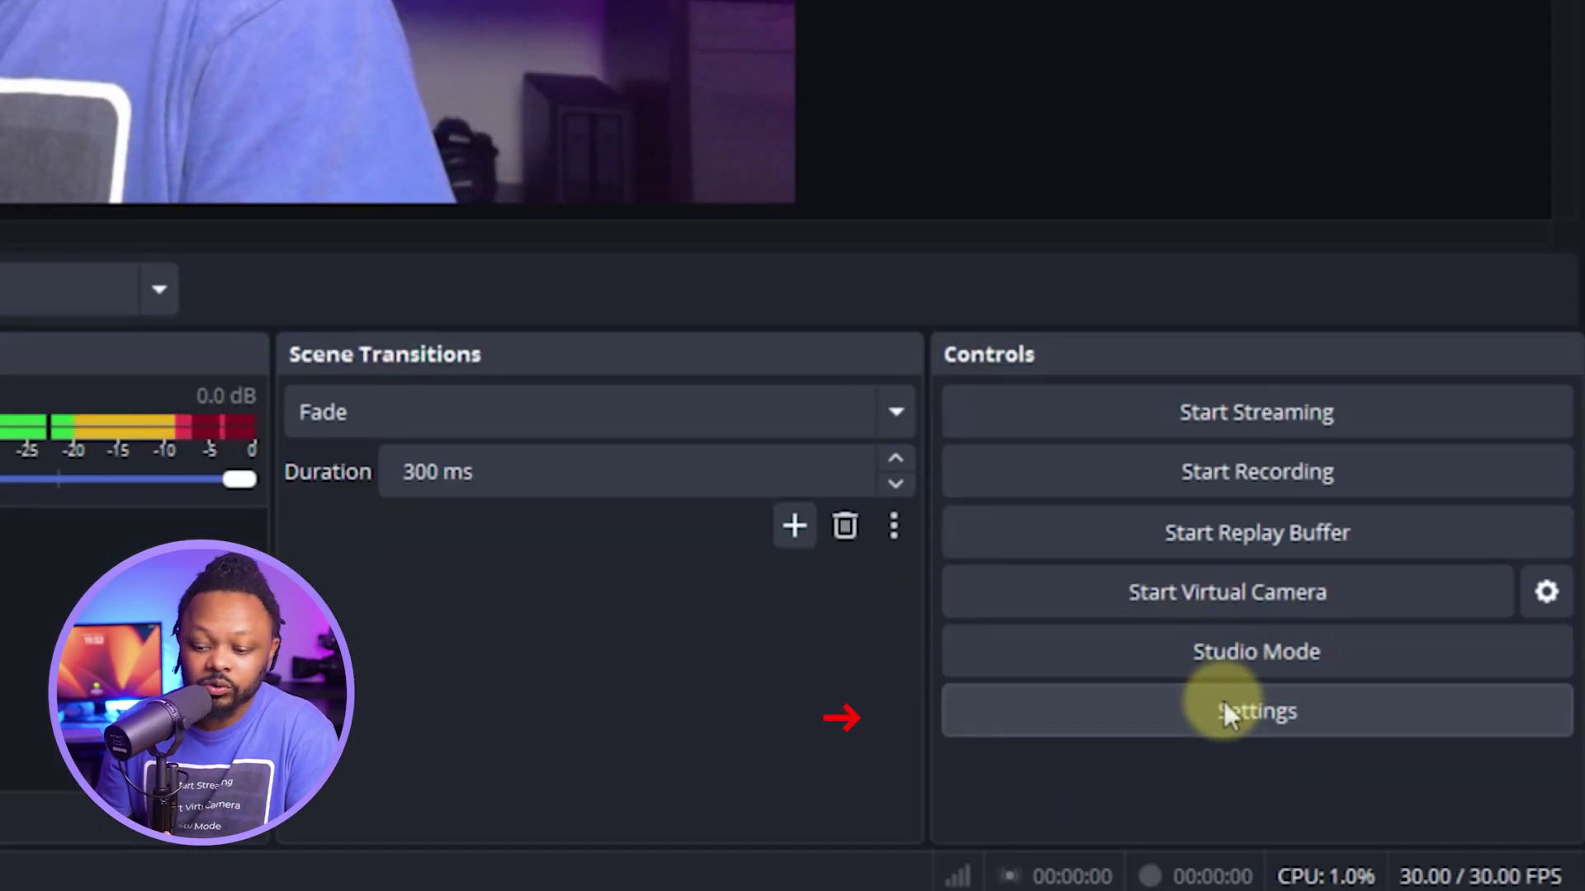
Step: In Settings > Output, switch output mode to Simple and back to Advanced
click(1225, 708)
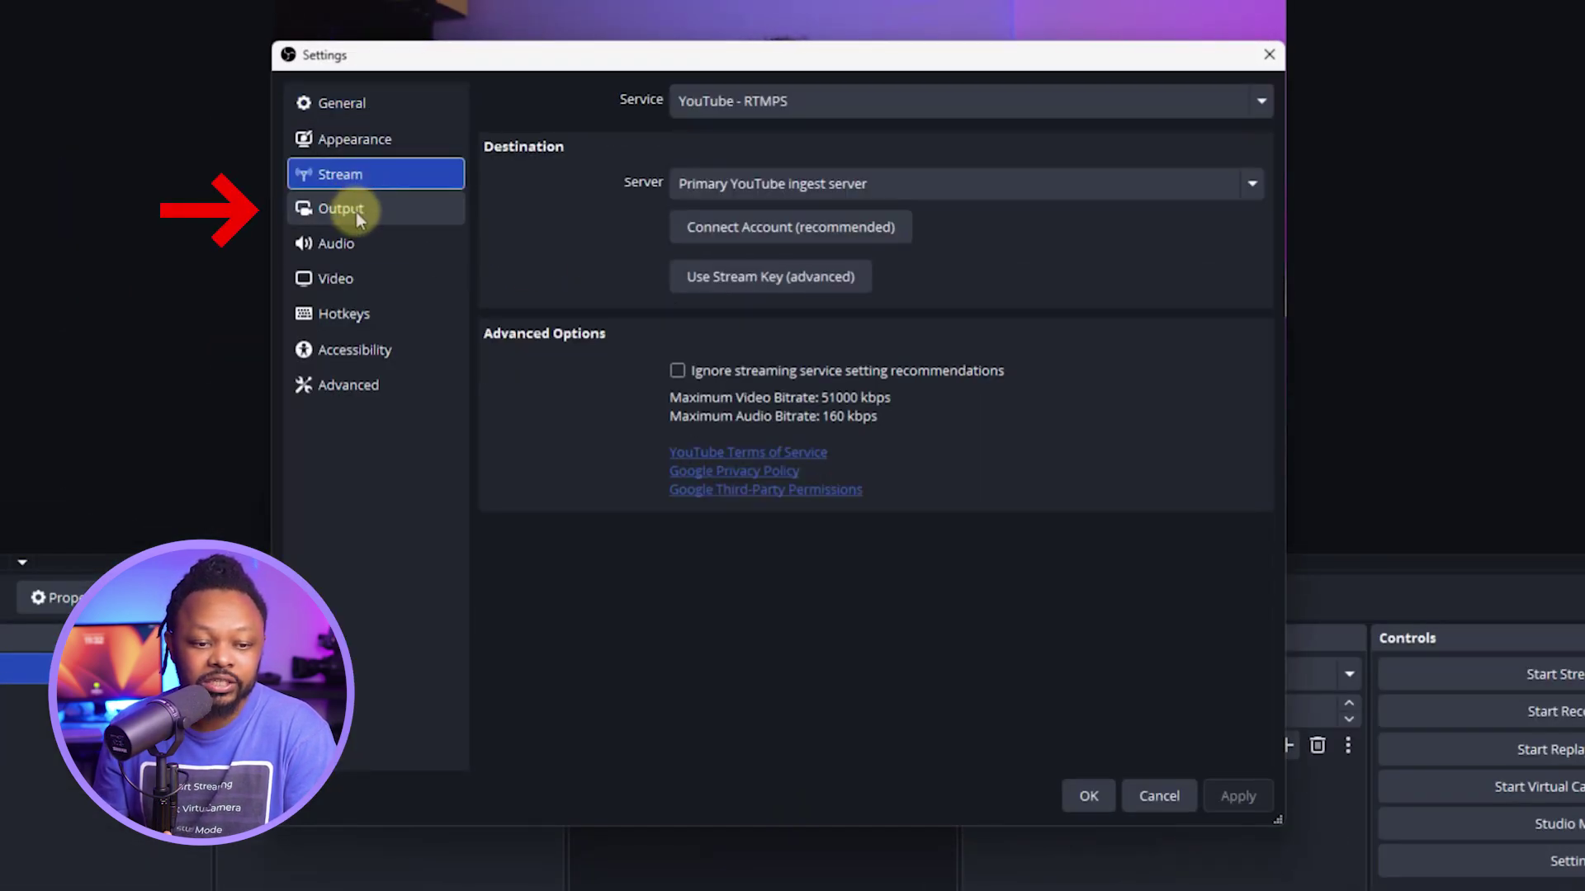
click(355, 212)
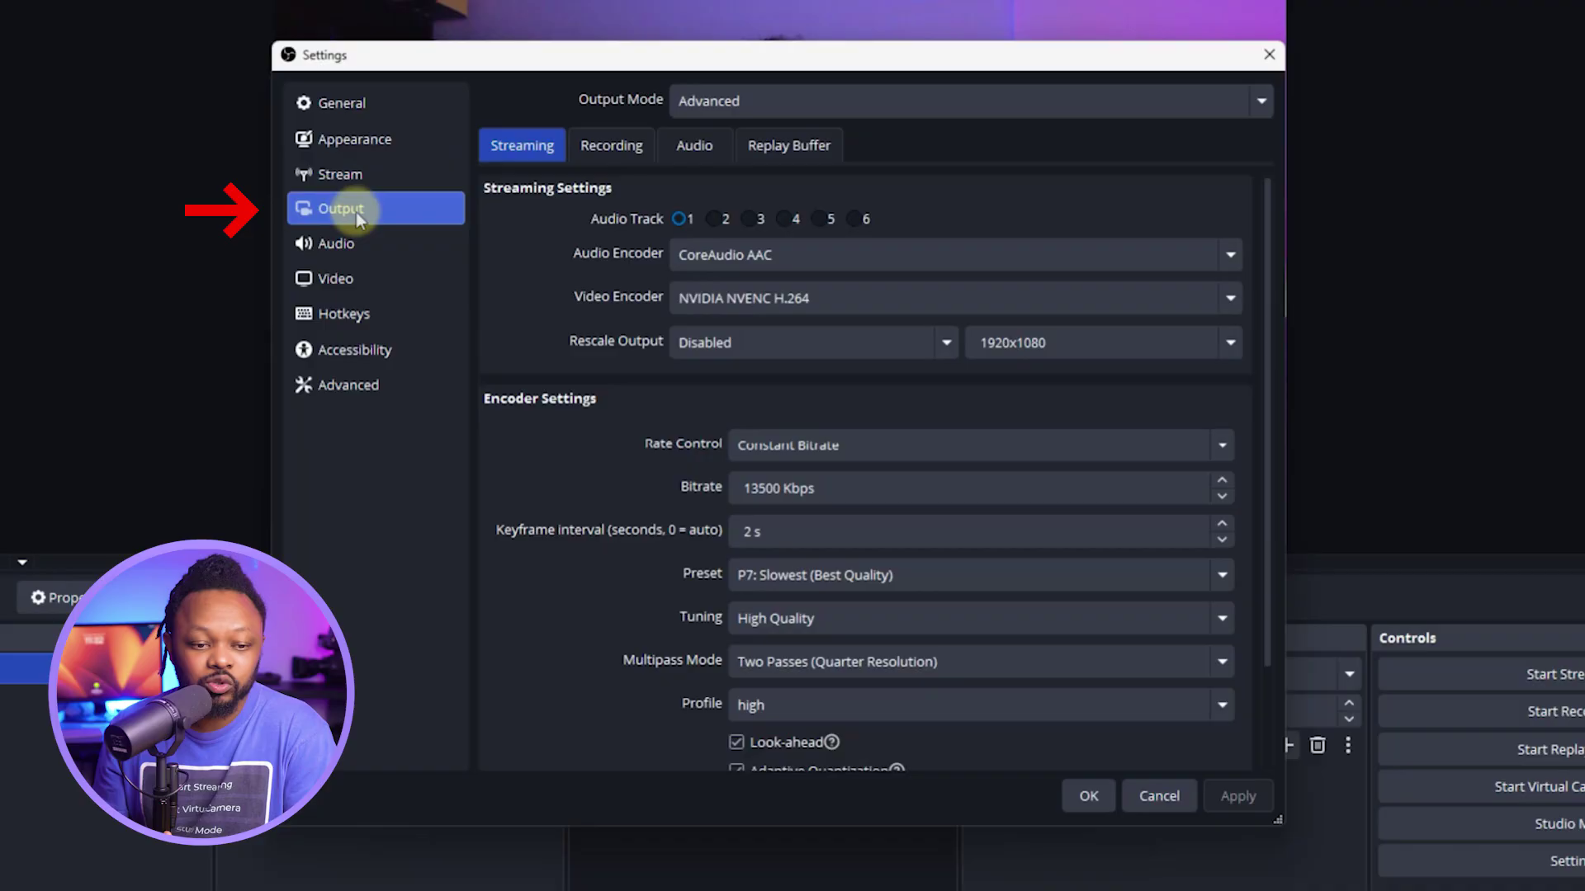
click(716, 105)
click(713, 135)
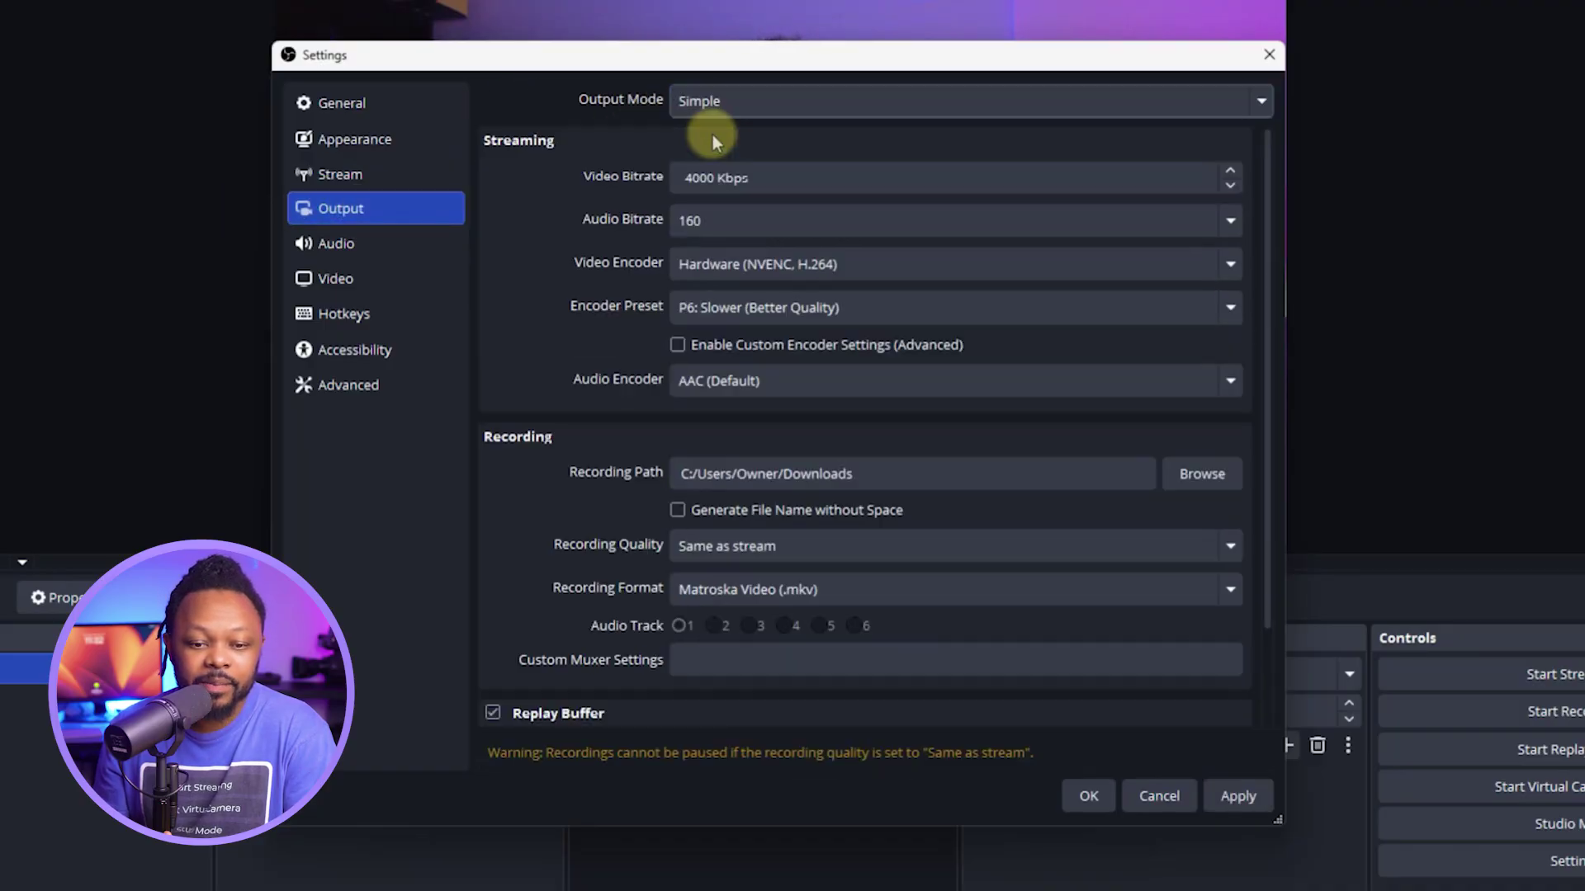
click(708, 99)
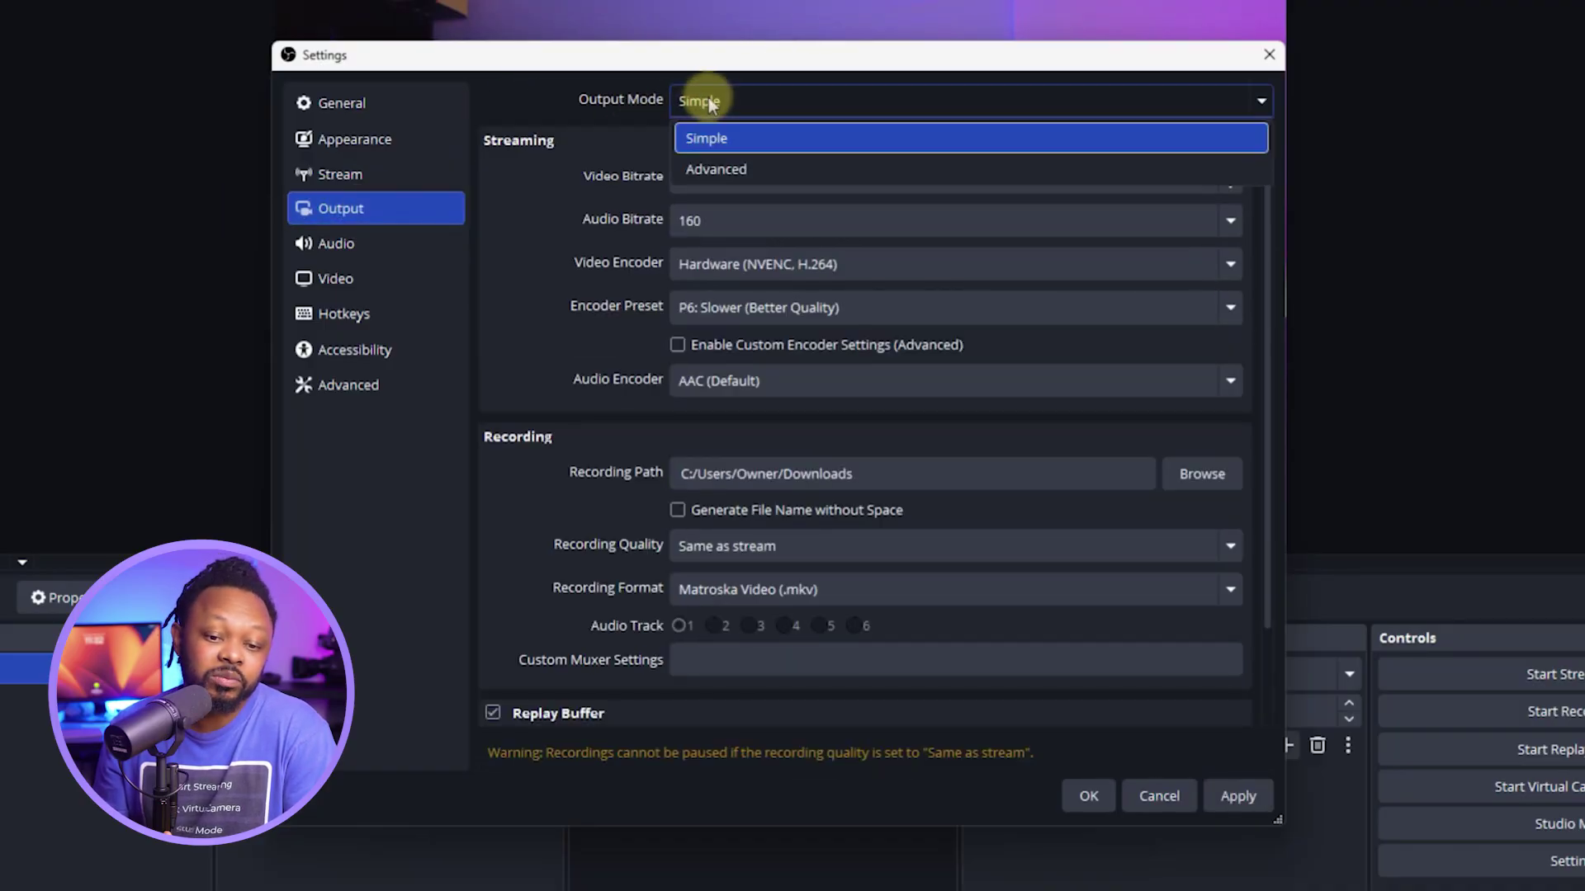
click(713, 169)
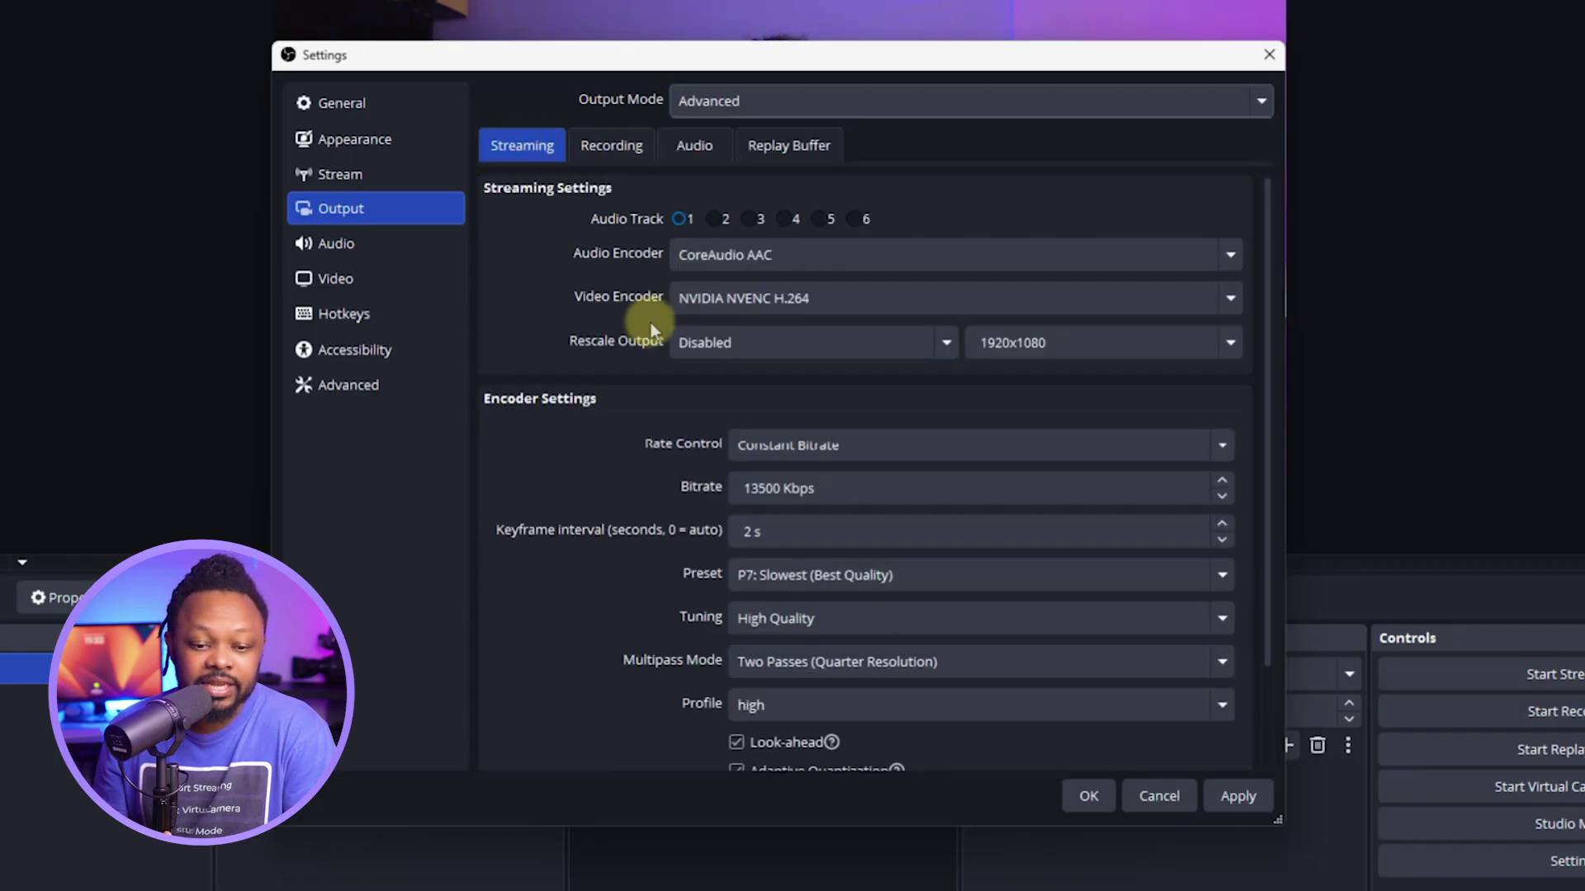
Step: Keep NVIDIA NVENC H.264 as the streaming video encoder
click(713, 299)
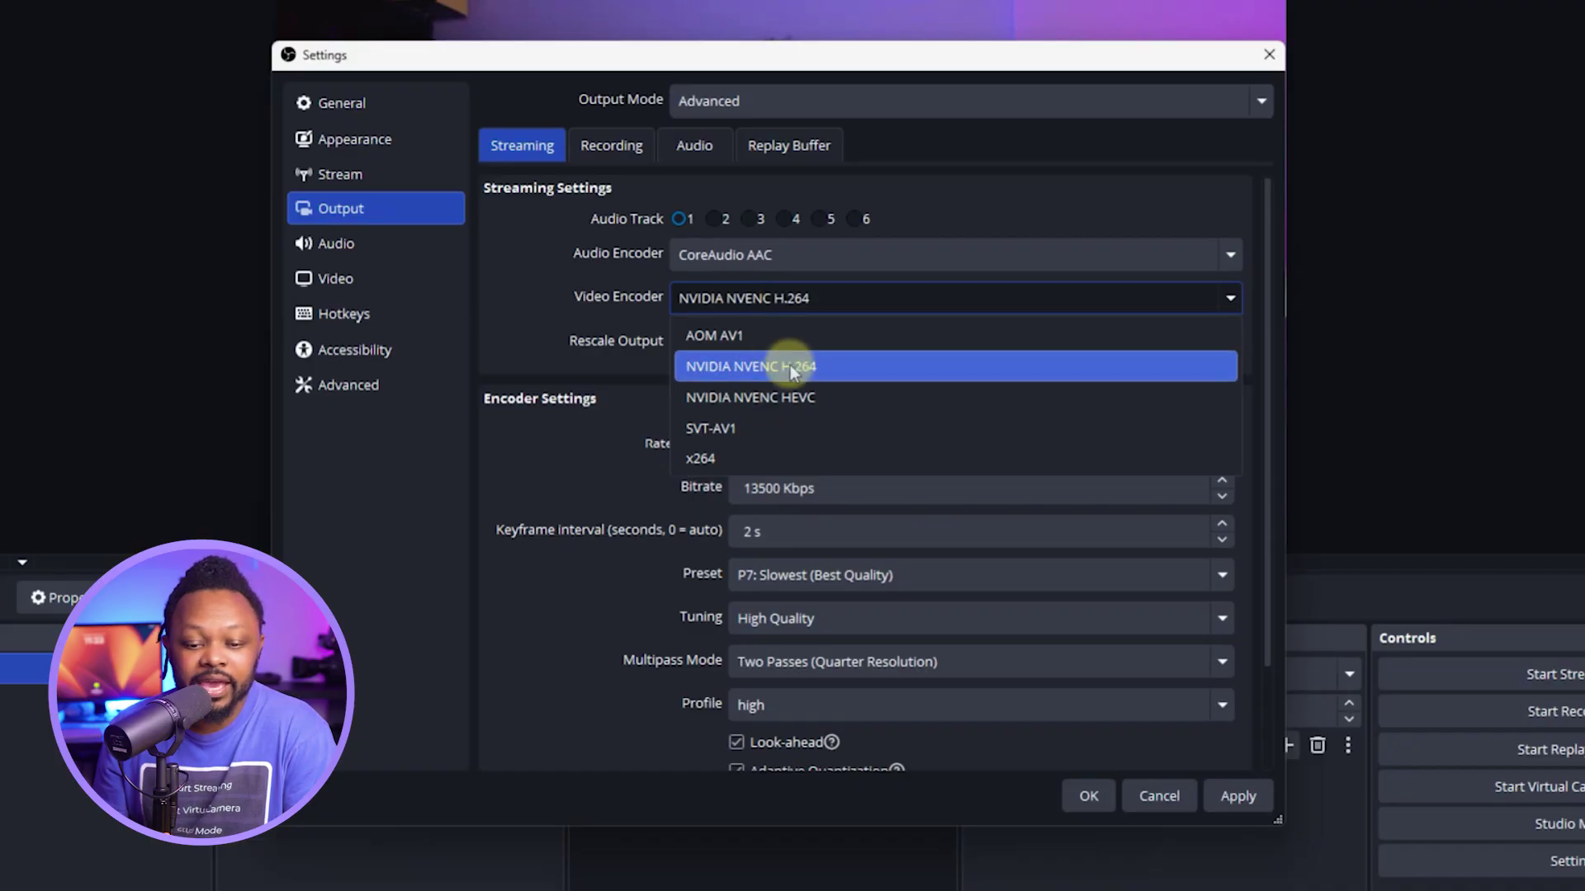
click(817, 368)
click(711, 302)
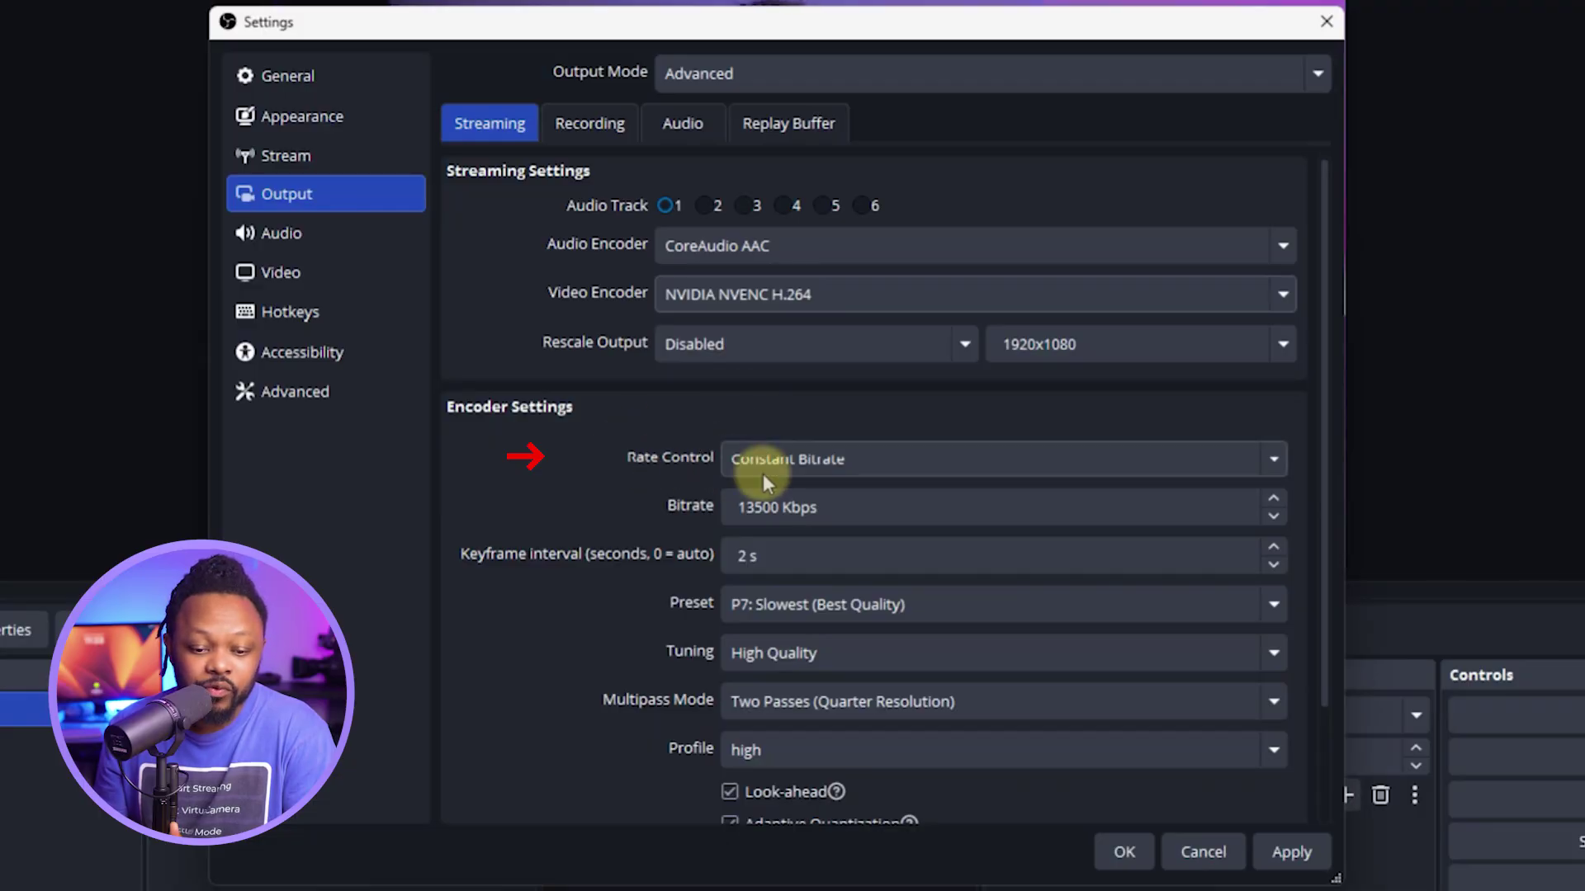
Step: Keep Constant Bitrate rate control and set the streaming bitrate to 10000 Kbps
click(792, 459)
click(799, 464)
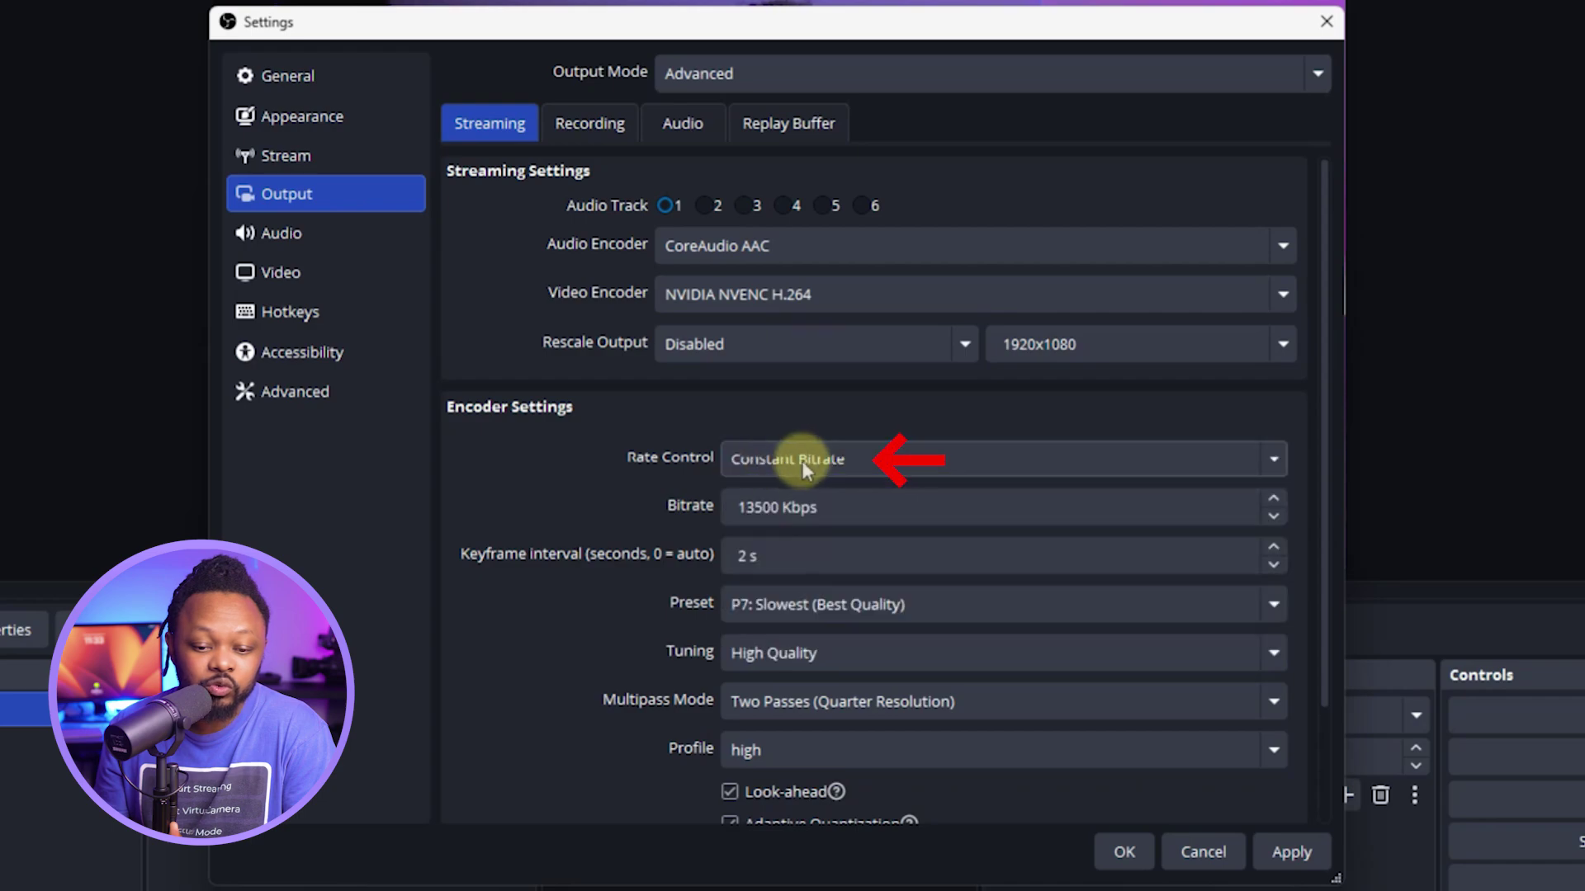
click(740, 512)
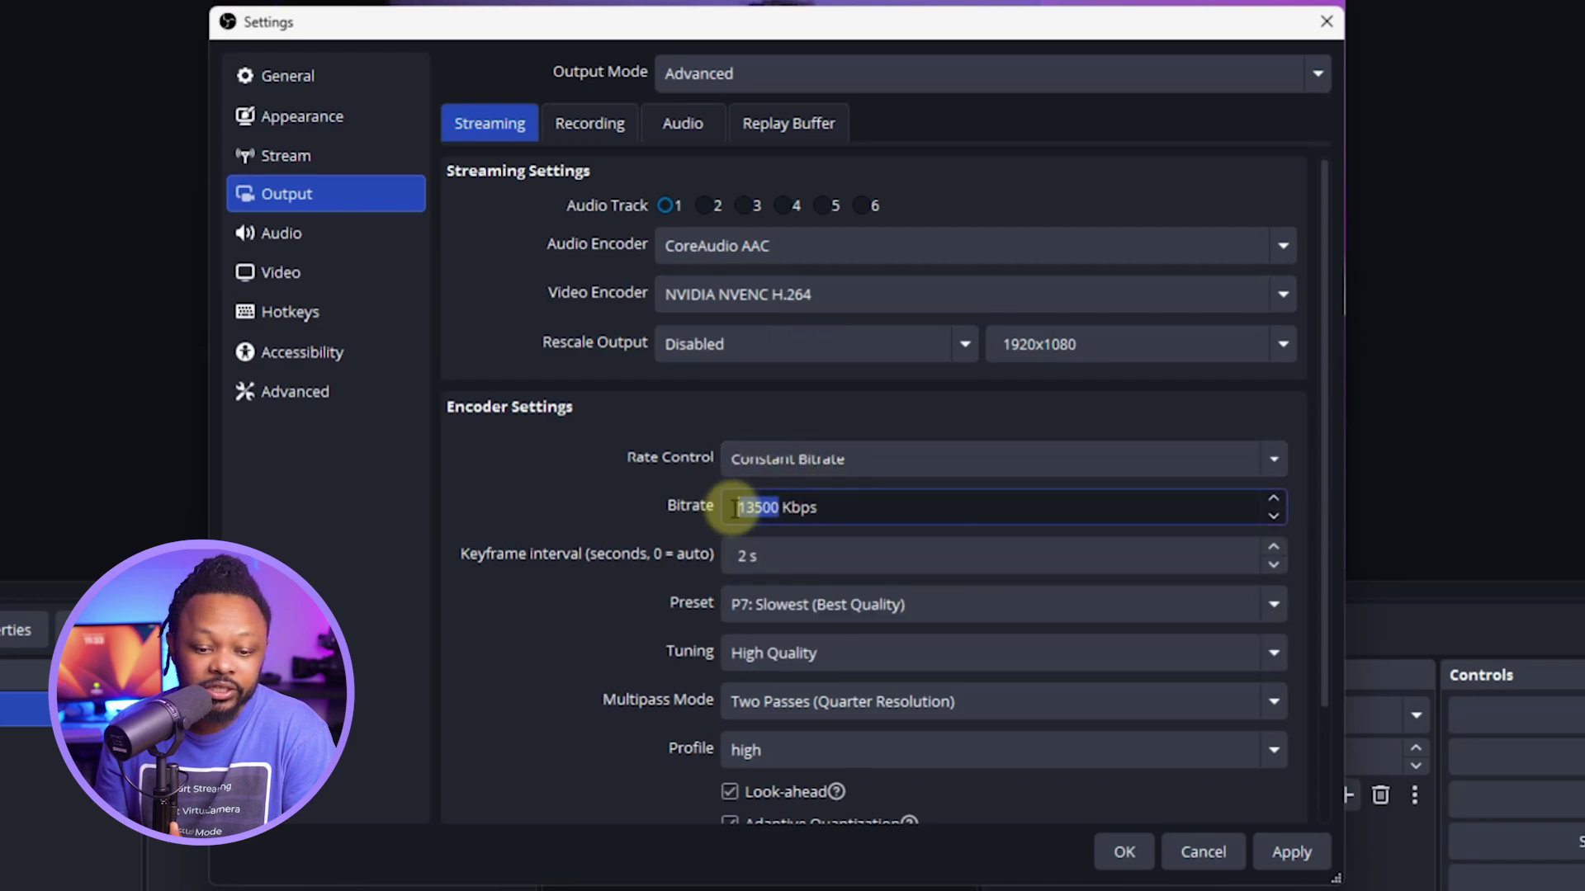
text(10)
text(000)
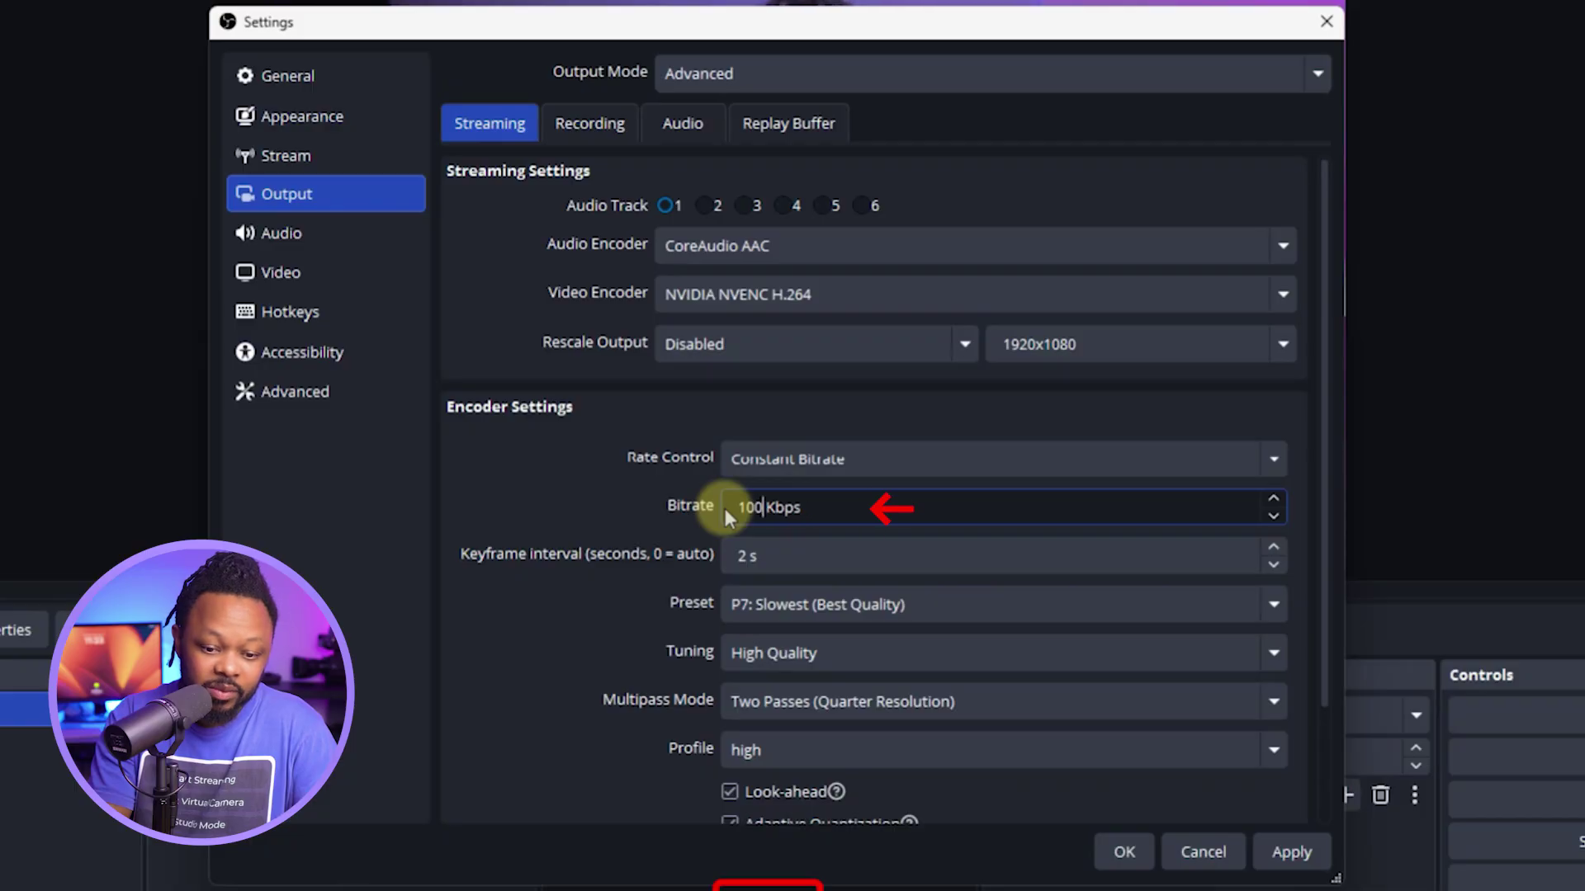
click(745, 558)
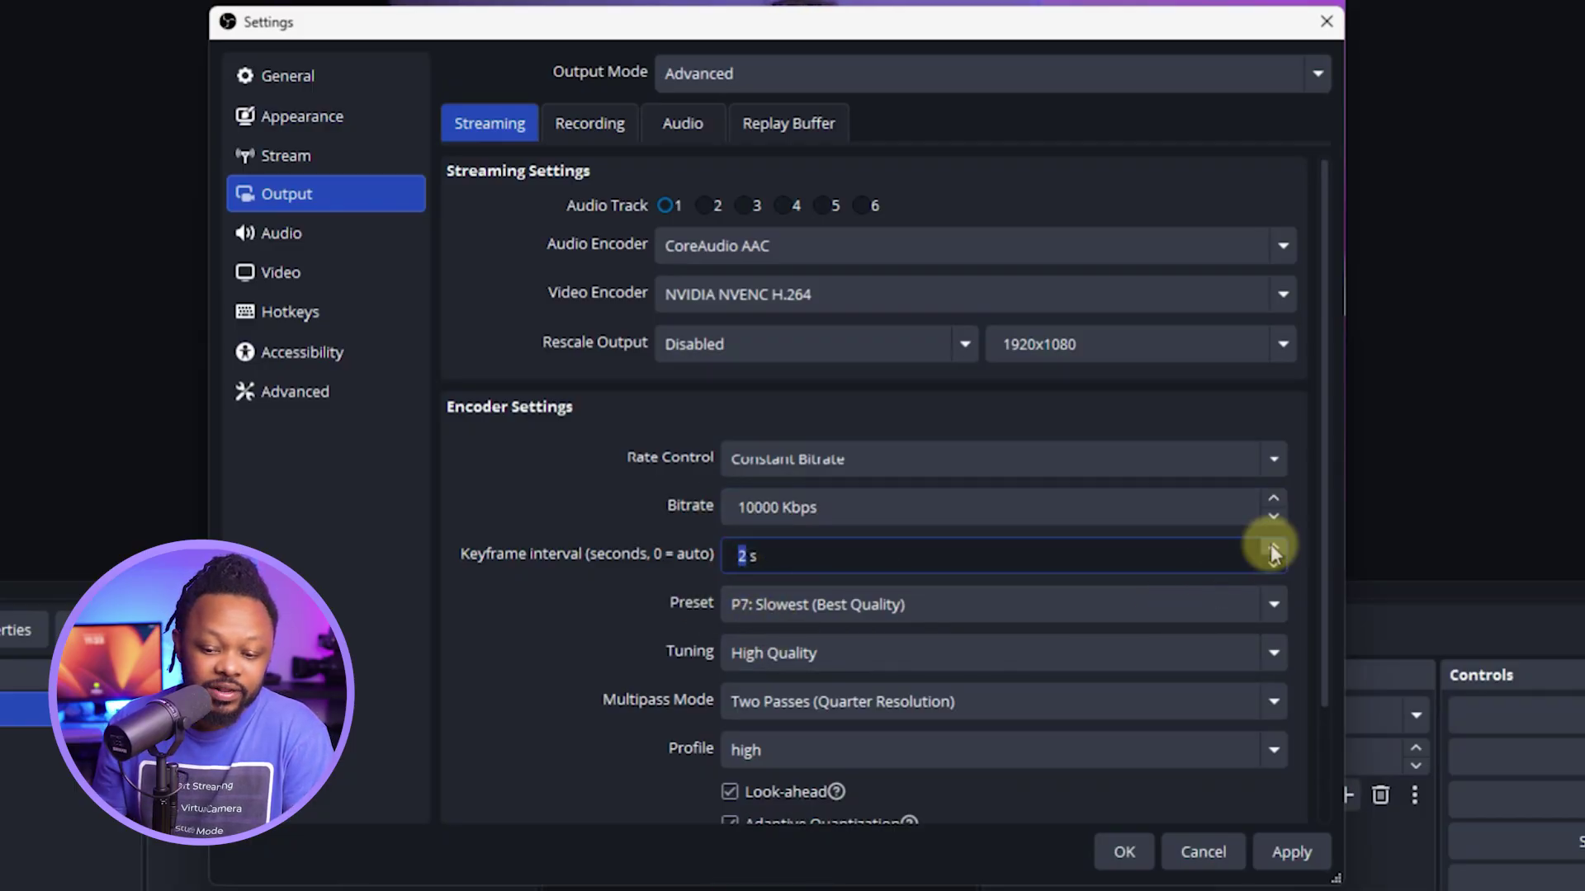
scroll(1325, 545, down, 3)
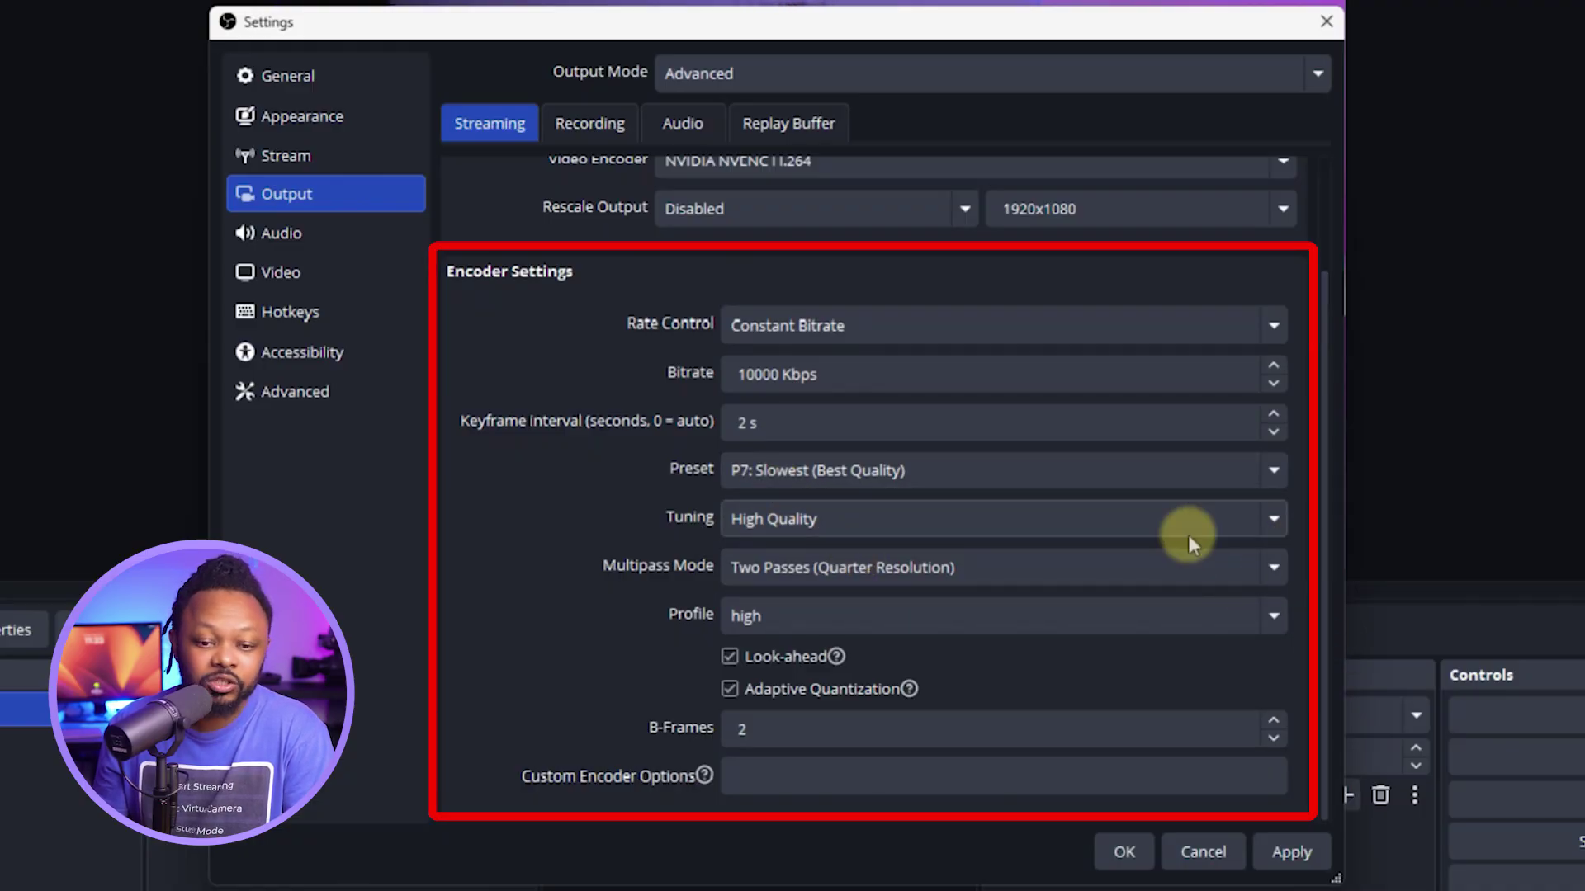
Step: Apply the output settings, check the 1920x1080 30 FPS video page, then go to Stream settings
click(1303, 851)
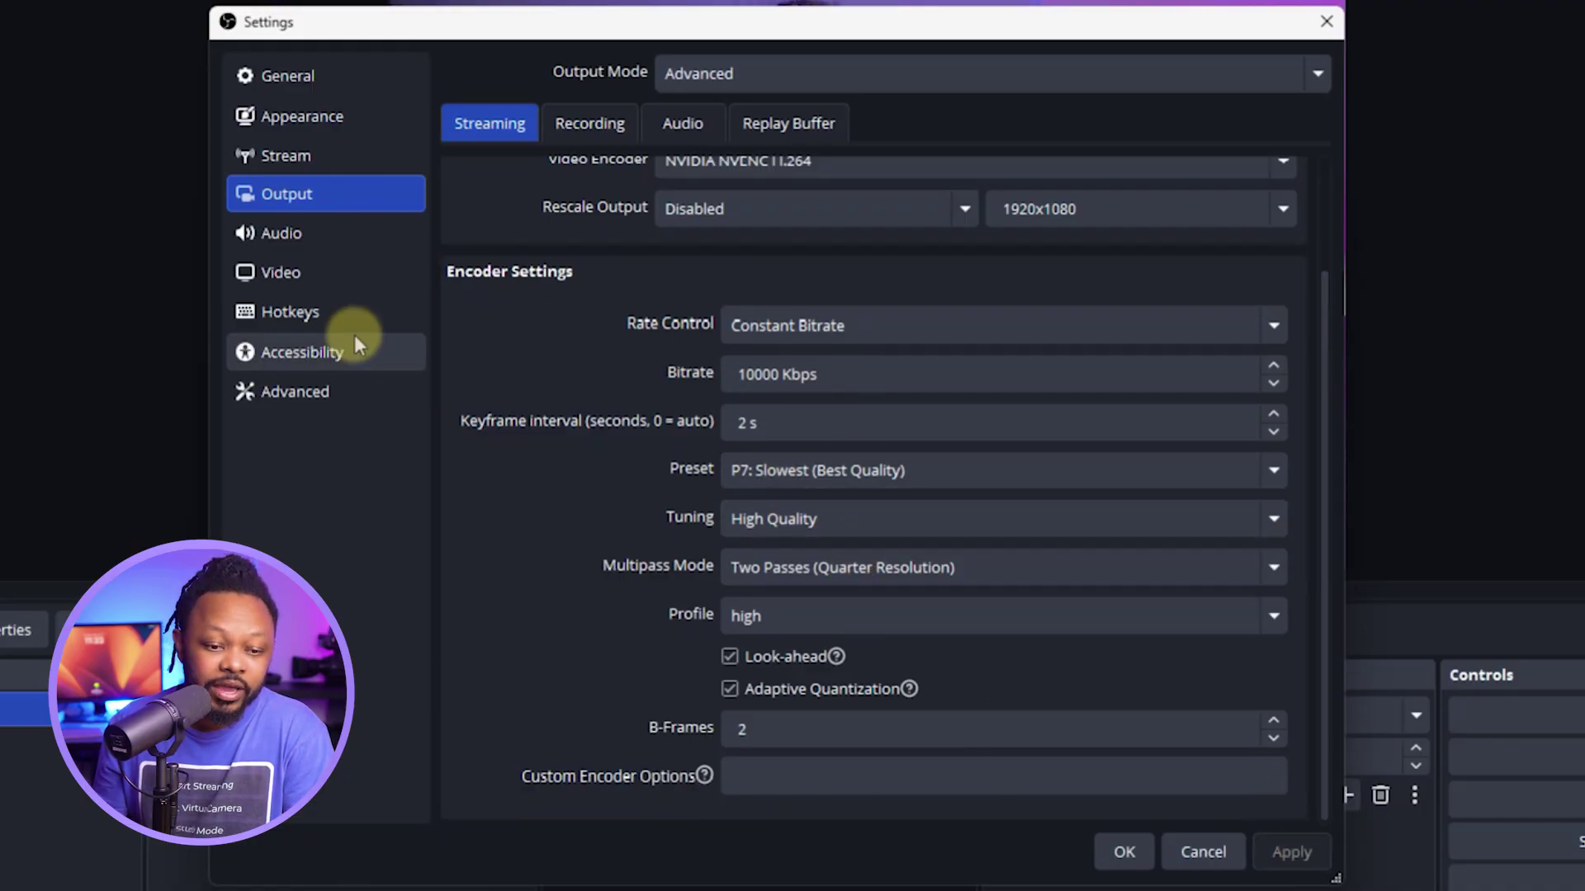
click(294, 269)
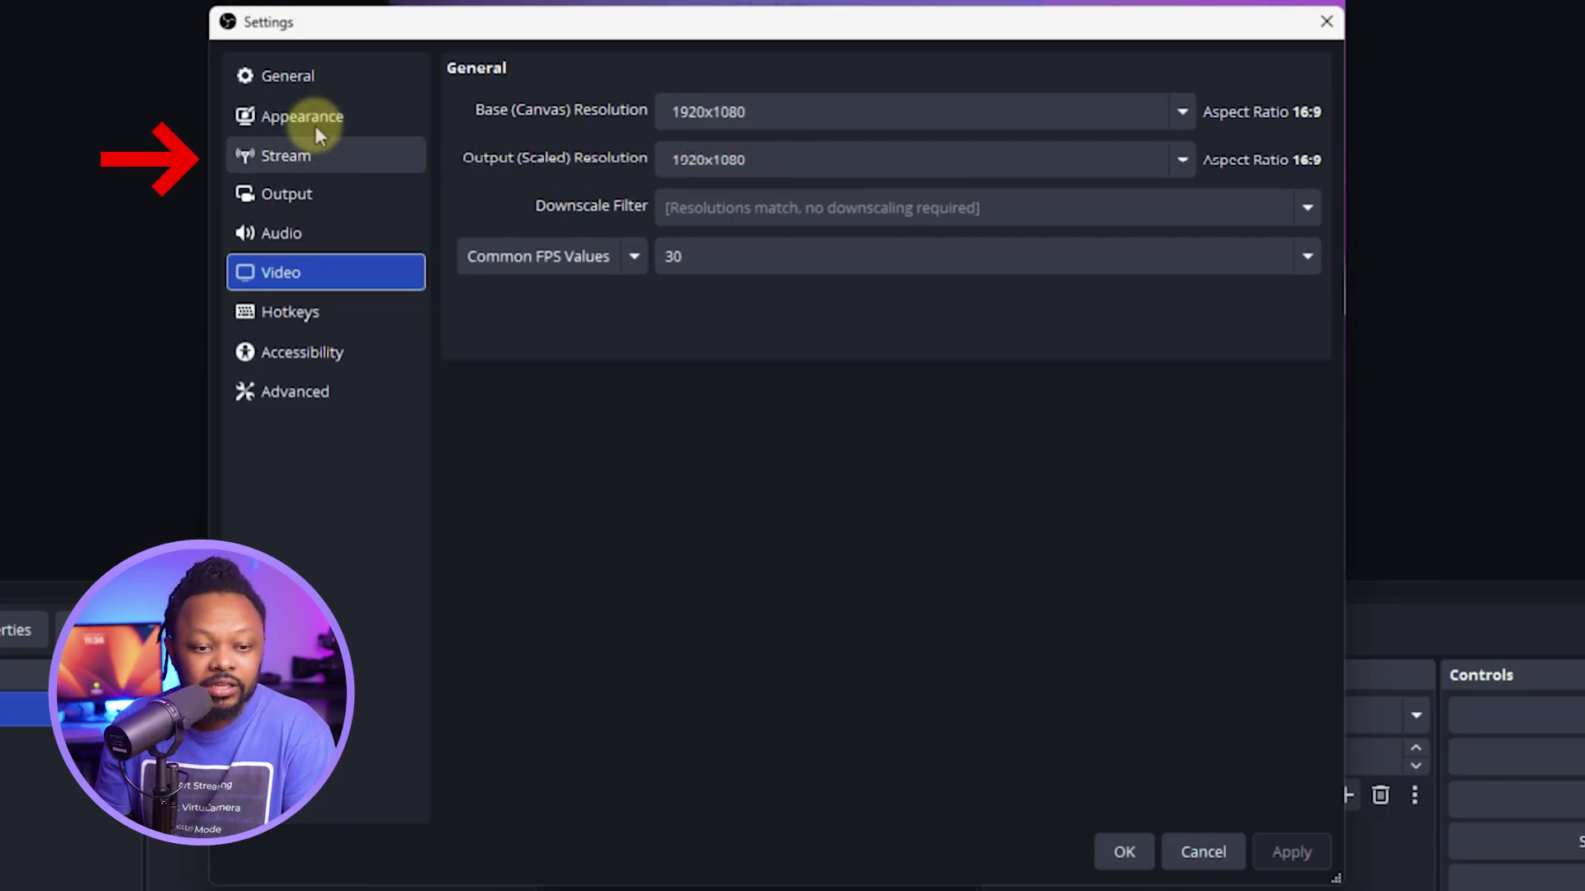
click(313, 157)
click(697, 72)
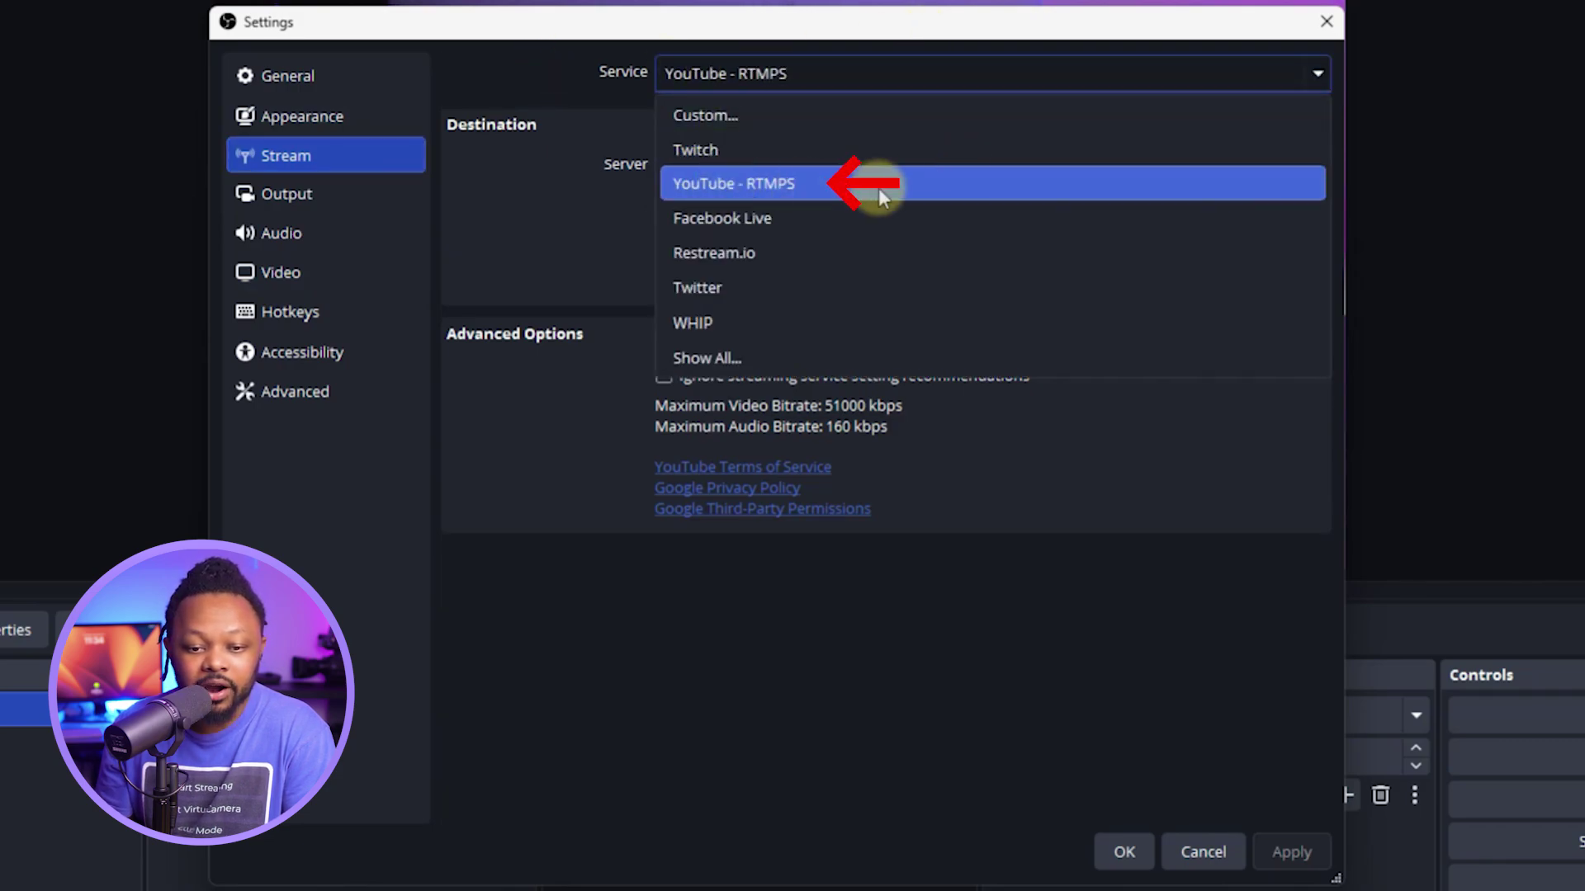
click(781, 185)
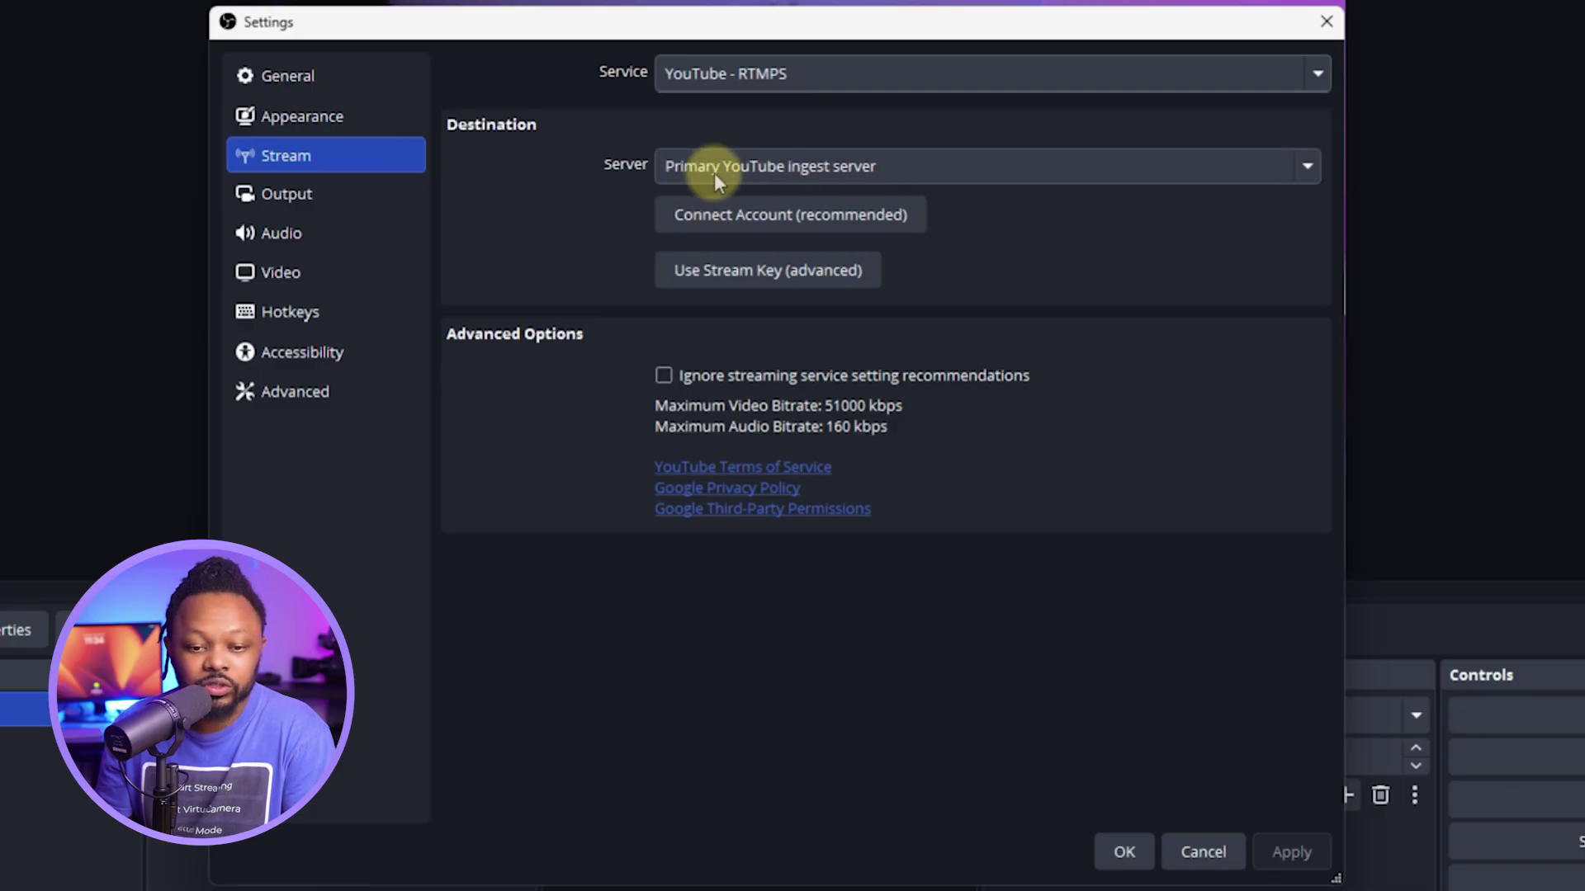
click(839, 171)
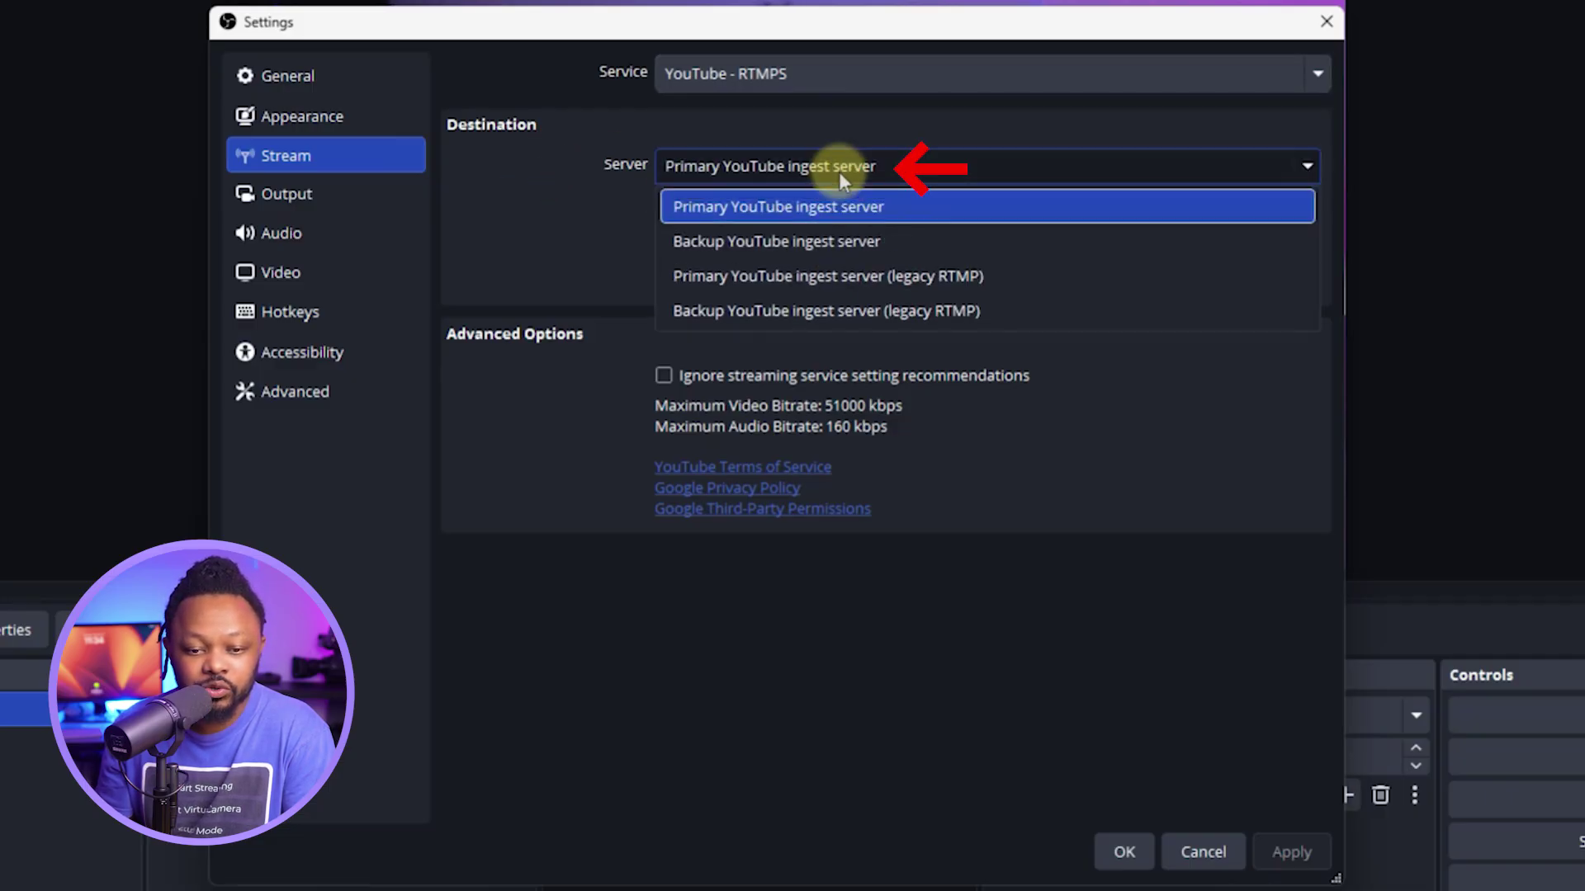
click(838, 172)
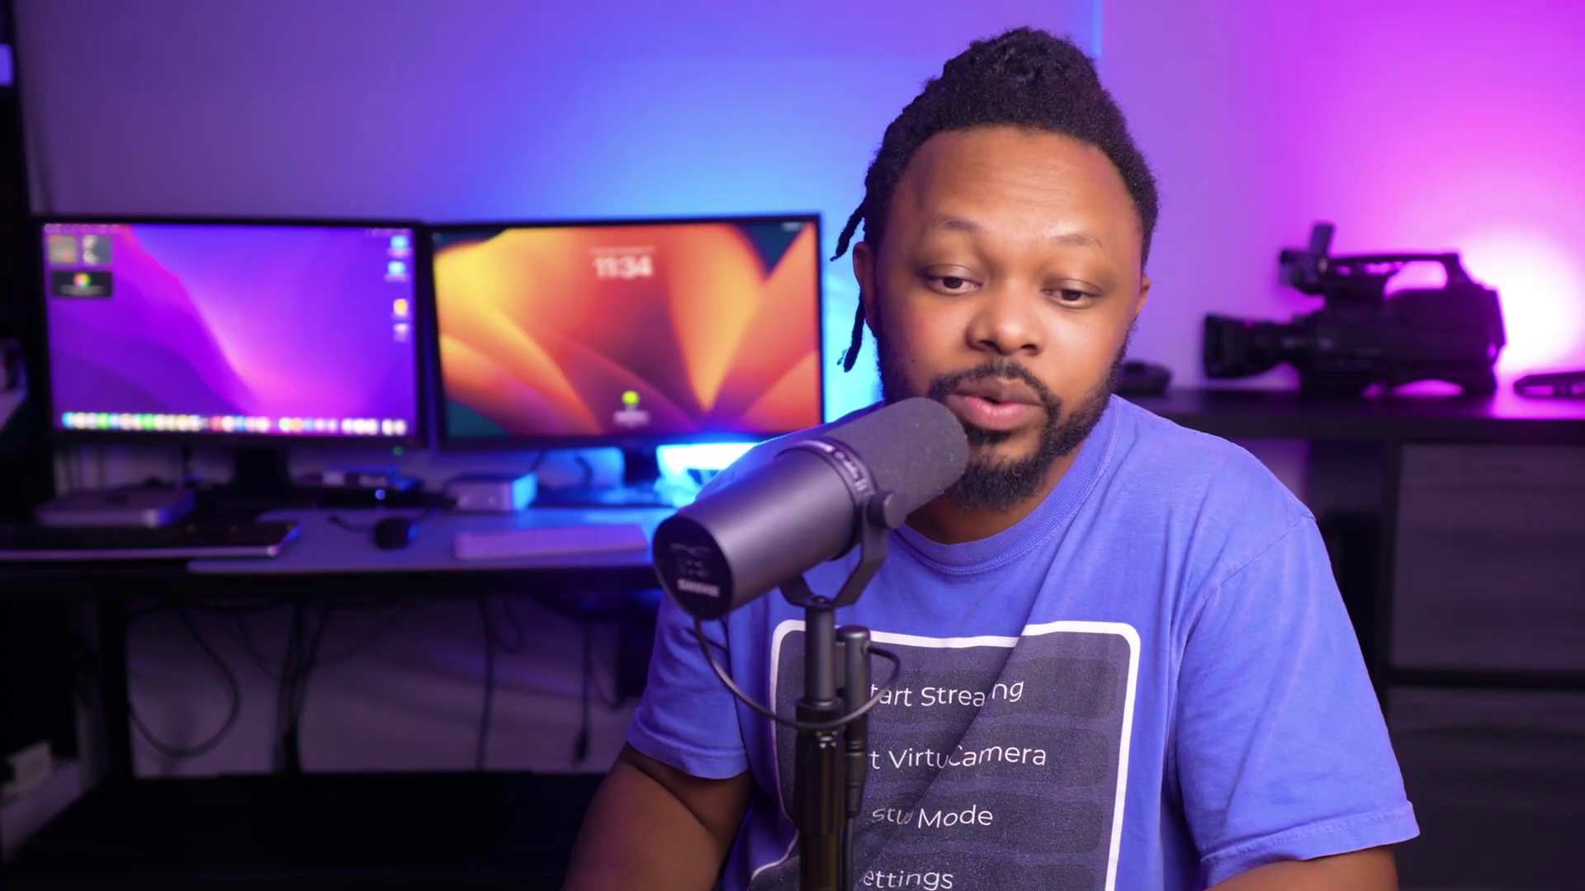
Step: Choose Connect Account (recommended) in Stream settings to begin YouTube sign-in
click(904, 332)
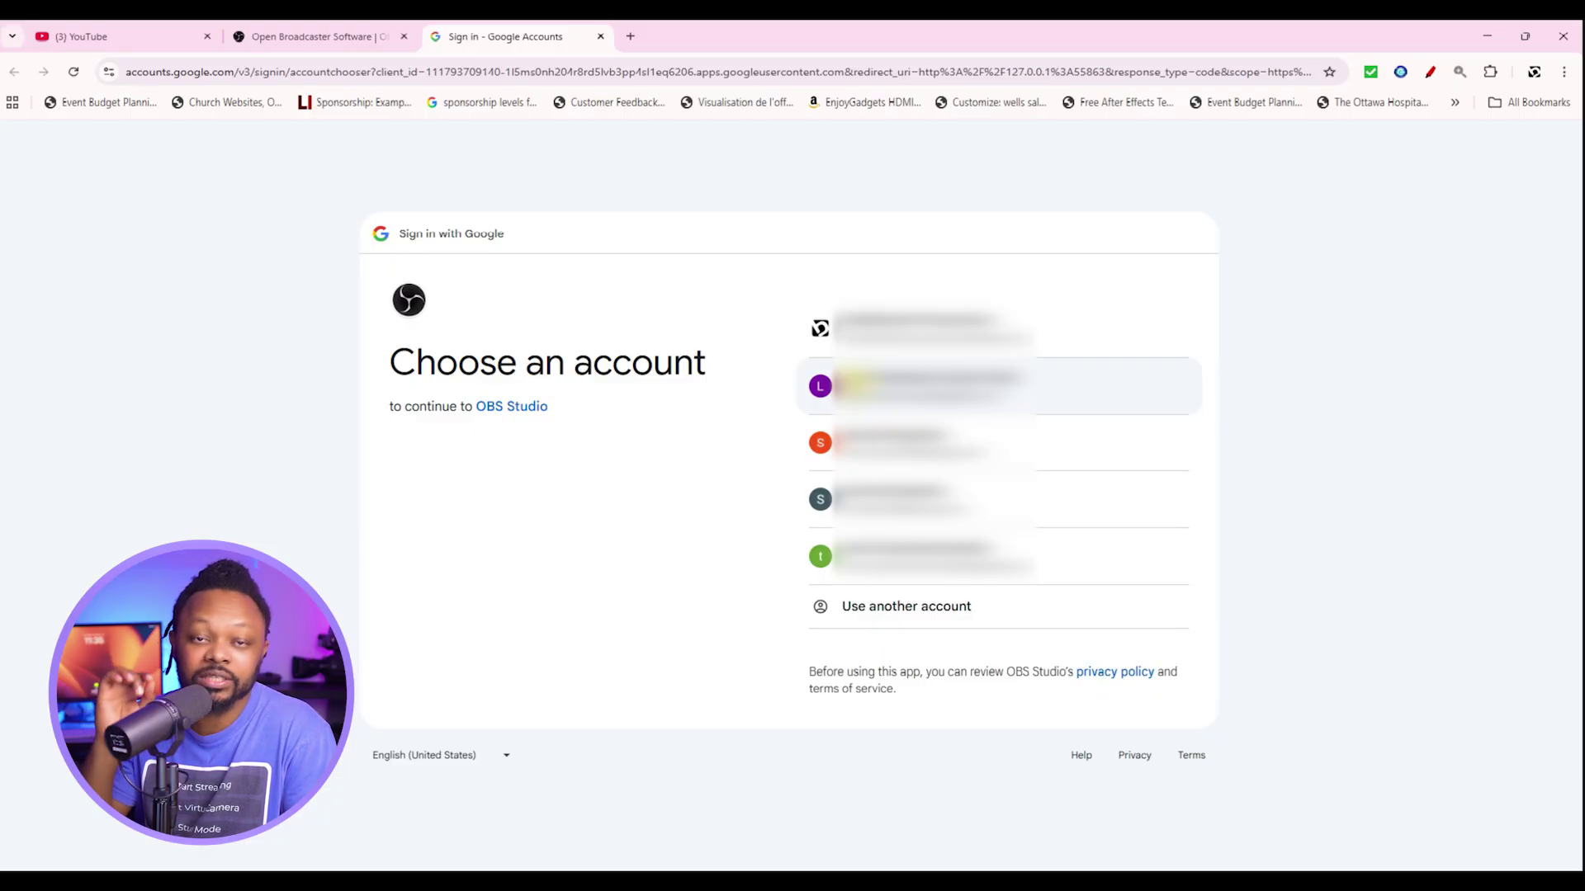
Step: Pick the Google account and brand account, grant OBS Studio access, and close the confirmation tab
click(908, 385)
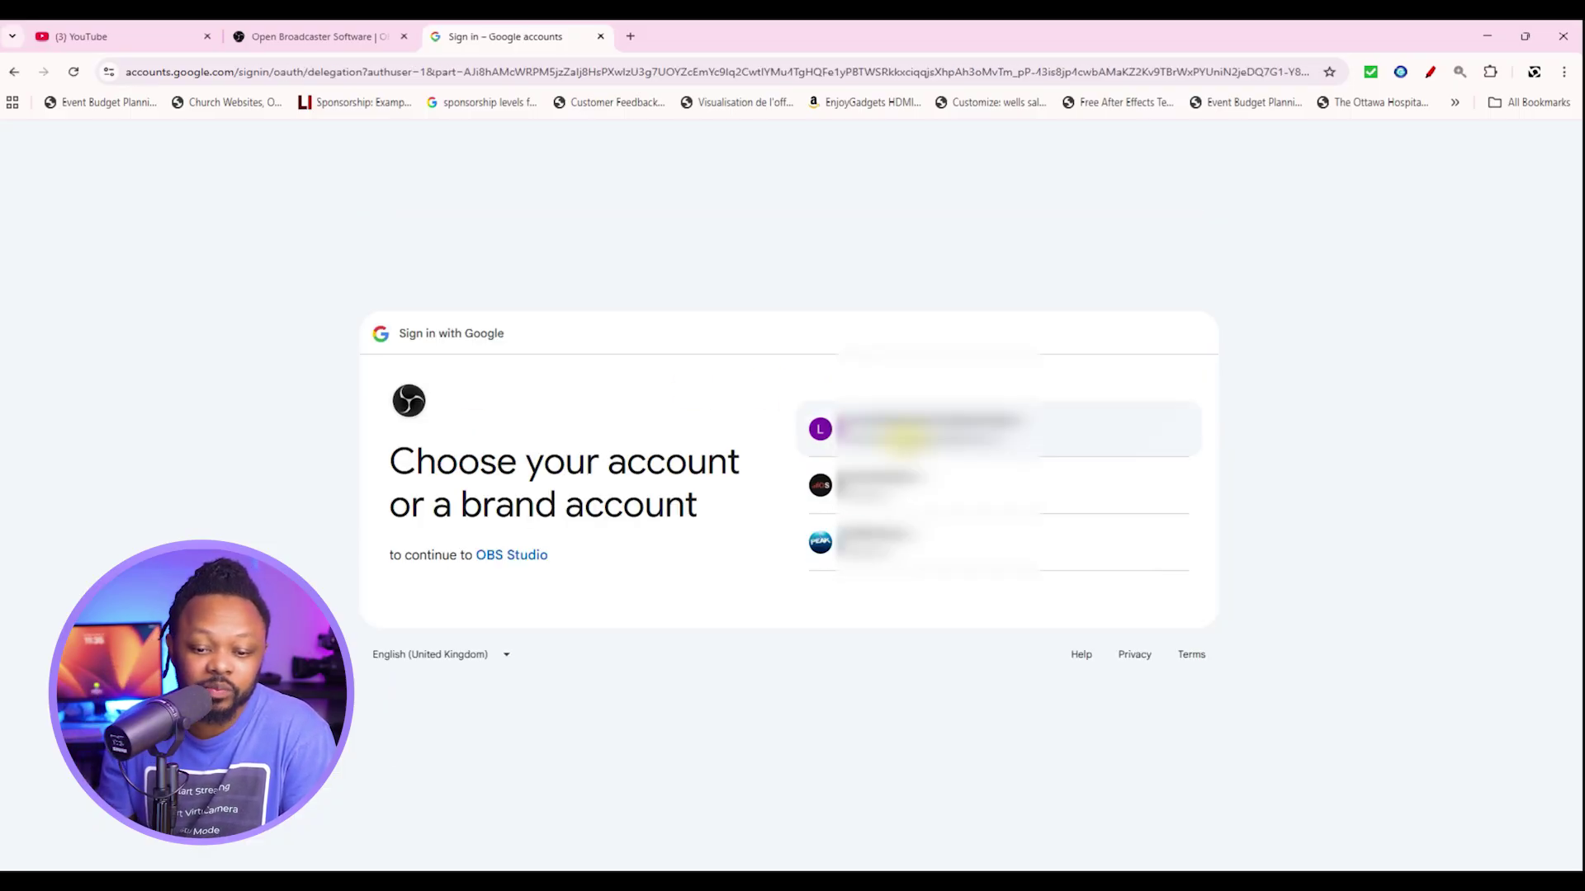
click(906, 435)
click(1105, 684)
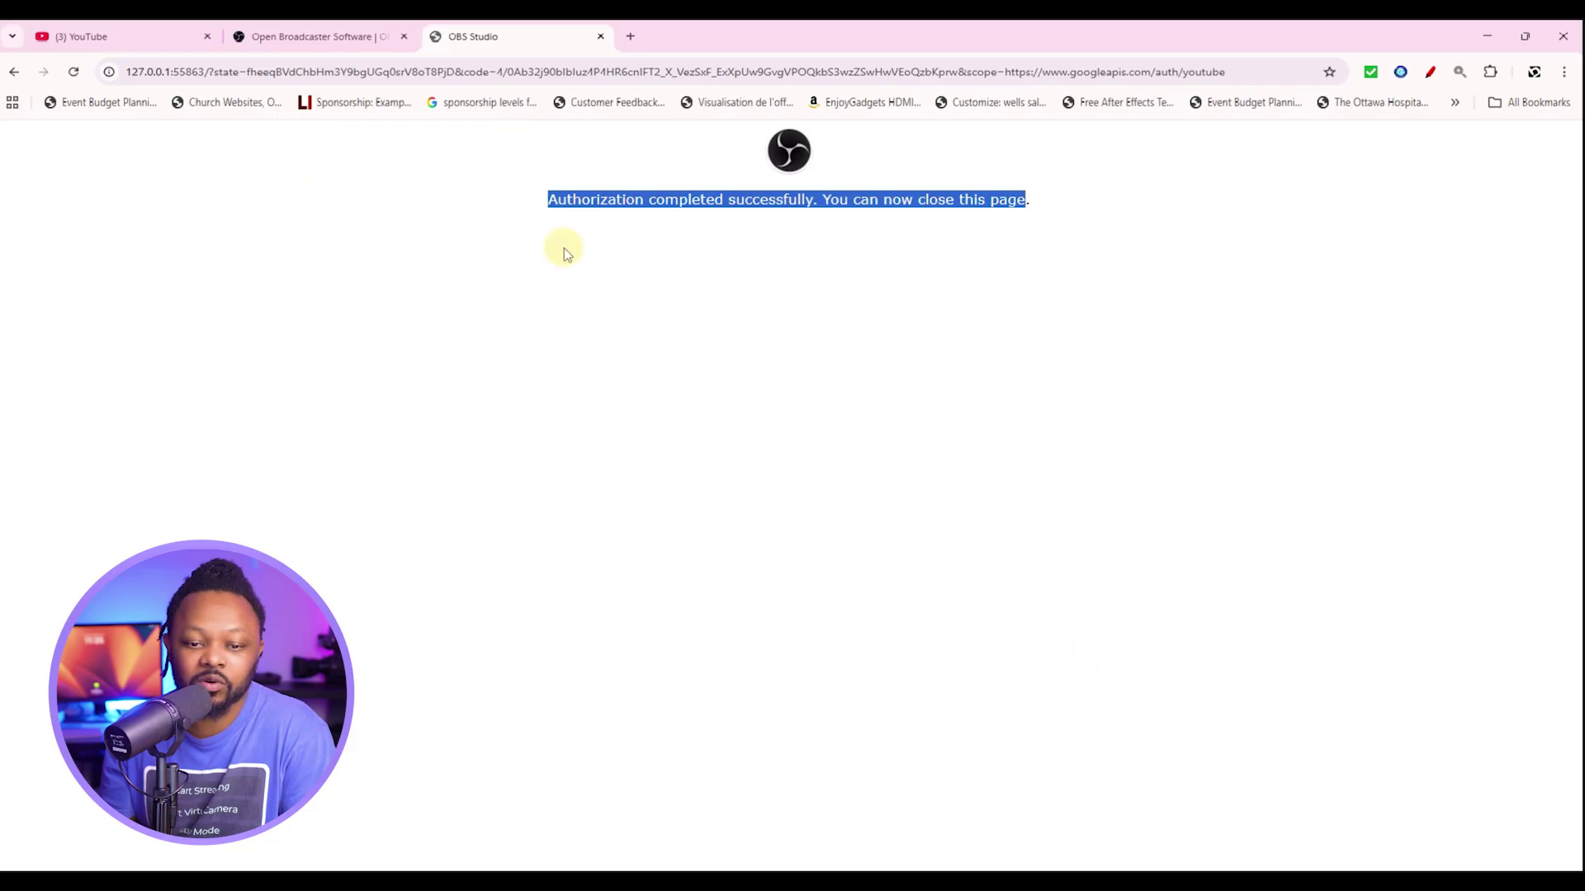
click(601, 37)
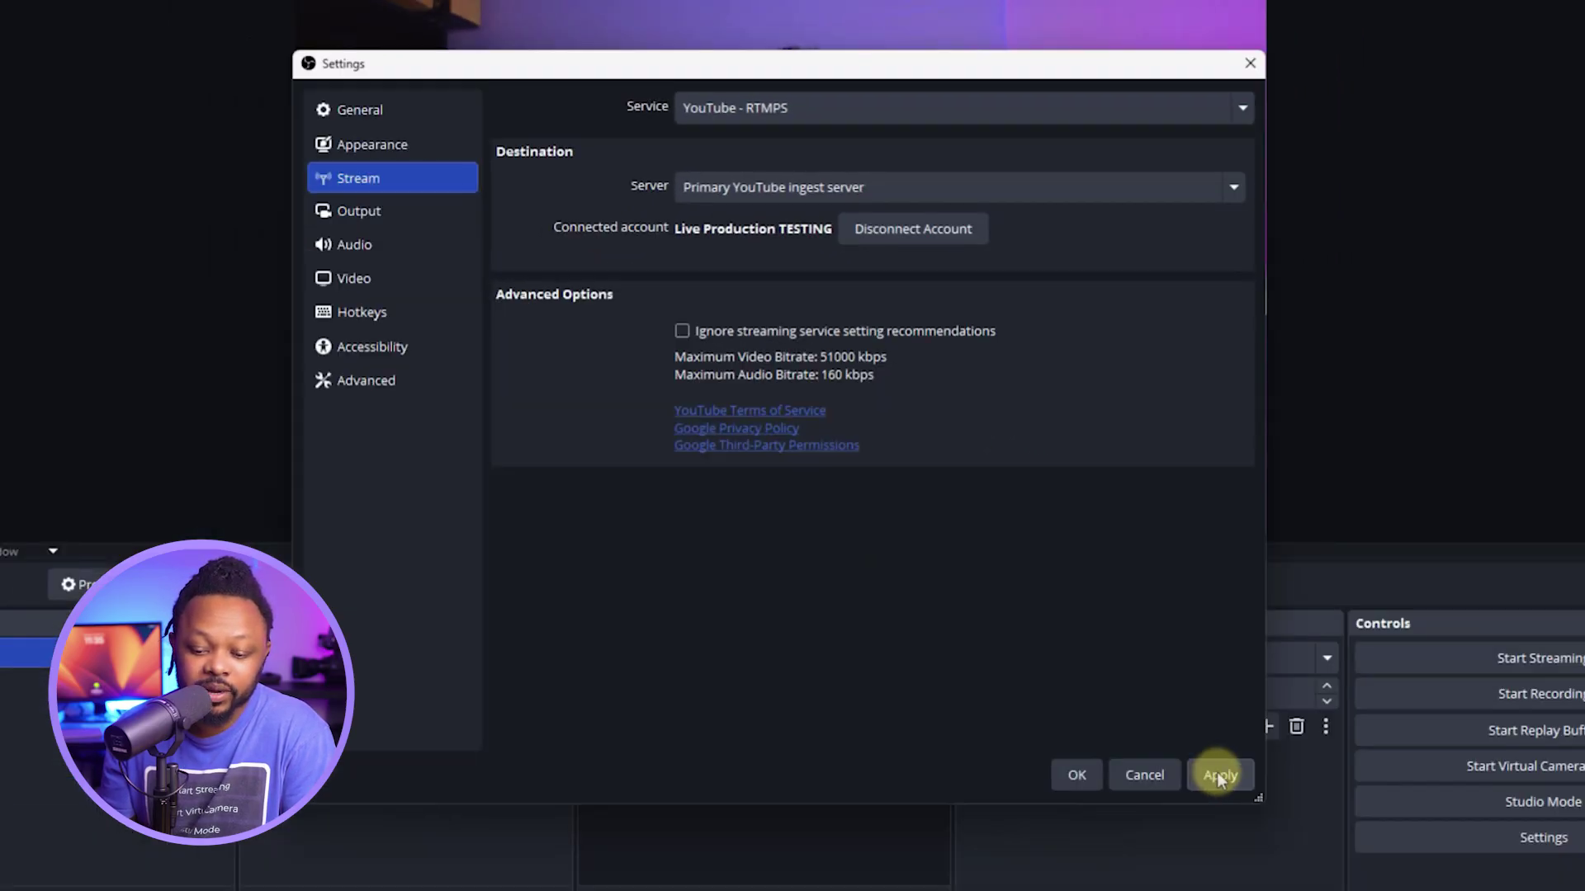
Step: Apply the connected YouTube account in Stream settings and close the Settings dialog
click(1218, 778)
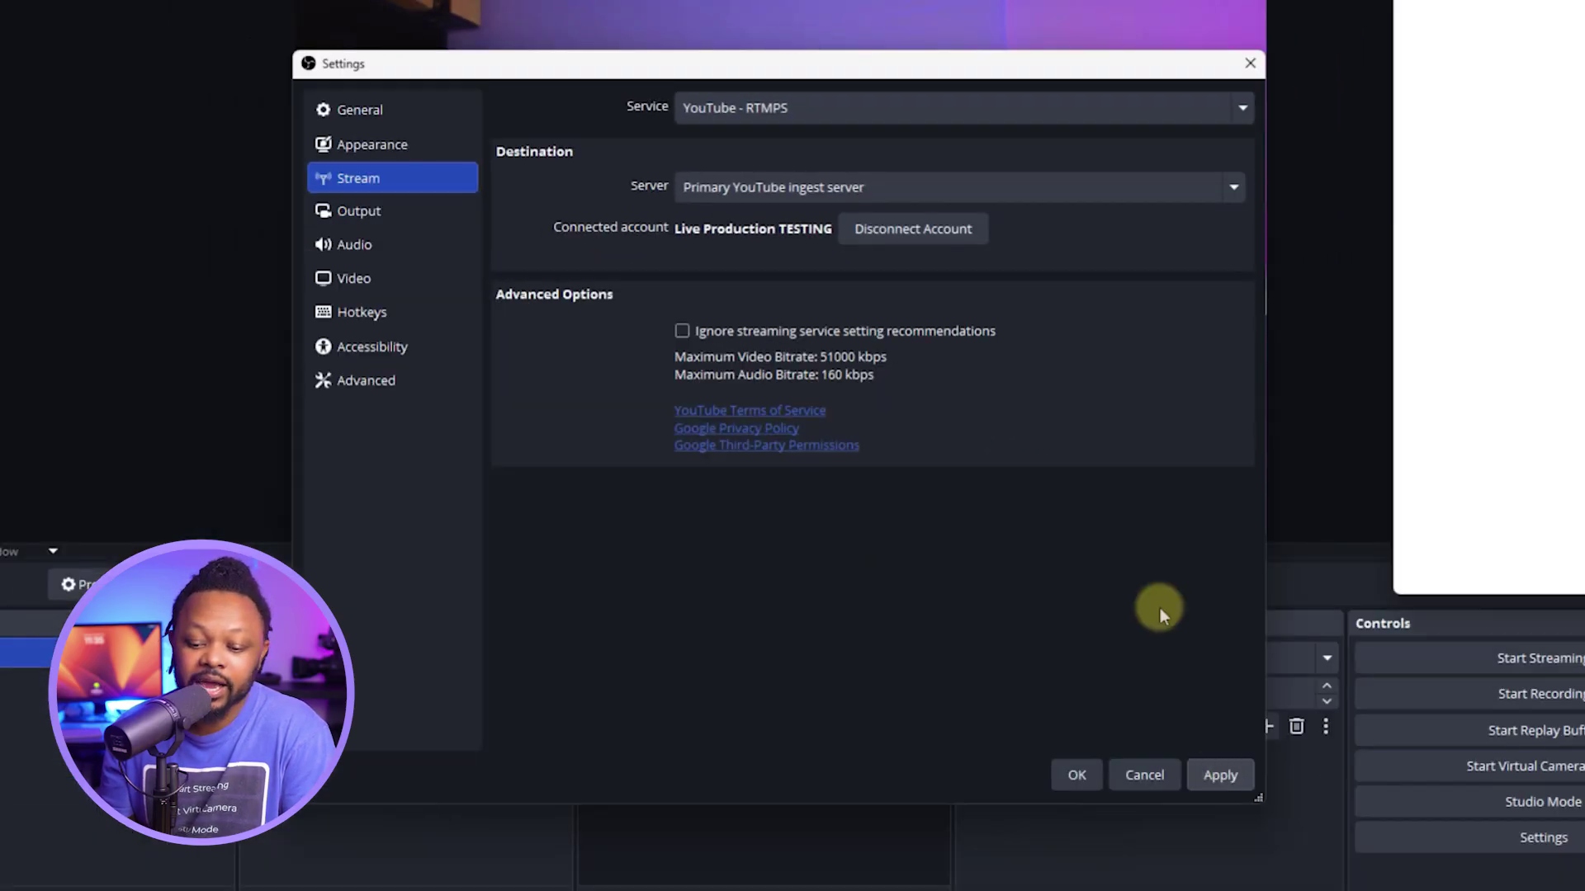
click(1073, 776)
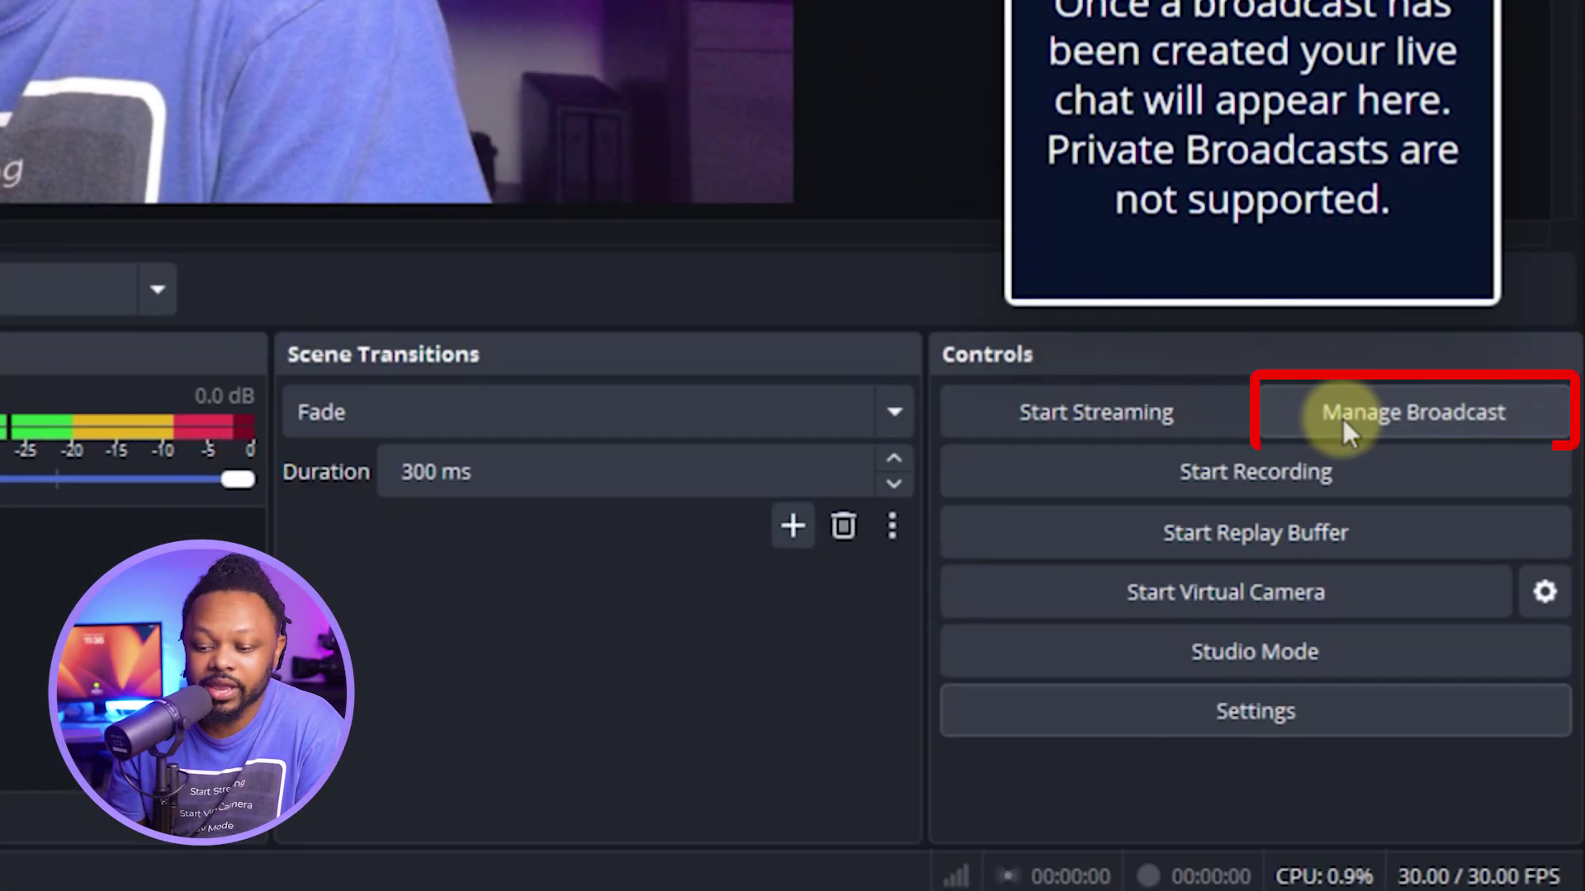
Step: Open the YouTube broadcast setup, check existing broadcasts, and select the title My Broadcast
click(1344, 417)
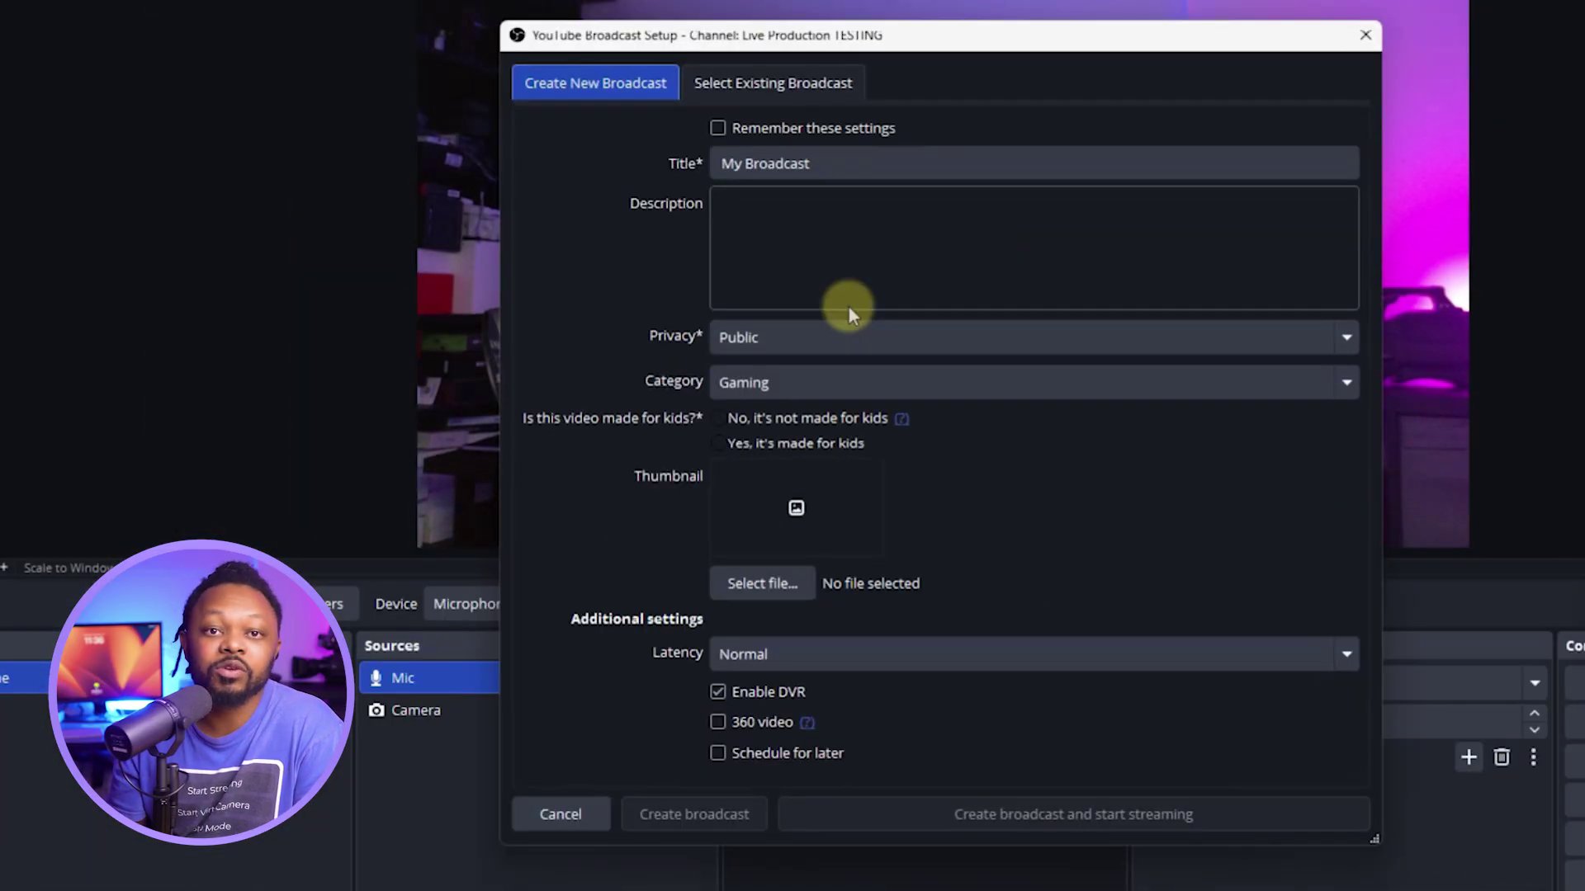
click(784, 91)
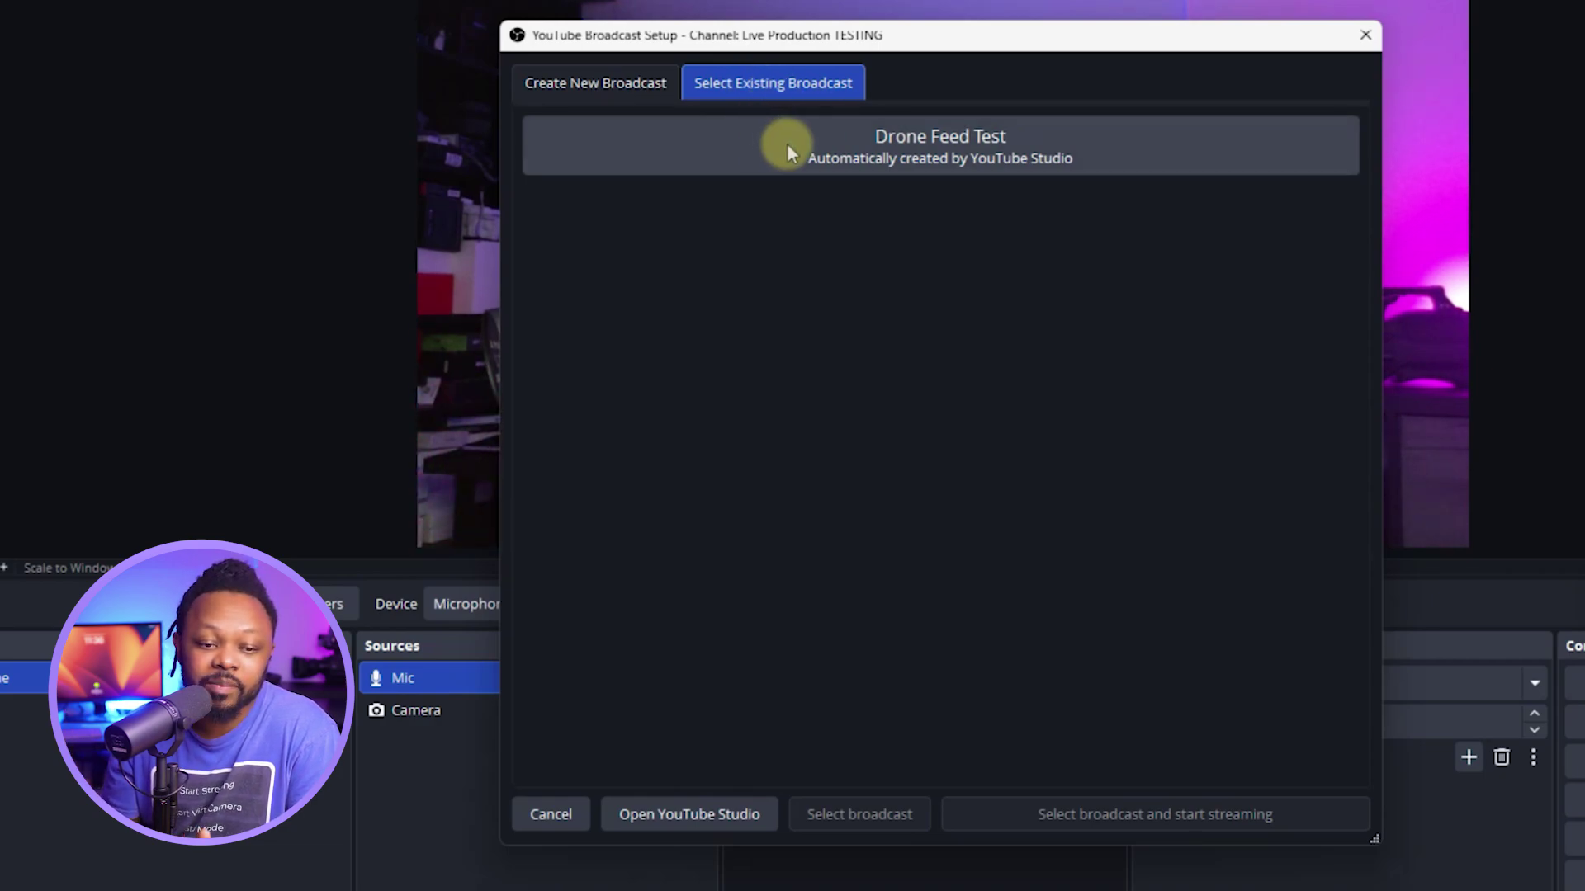
click(621, 78)
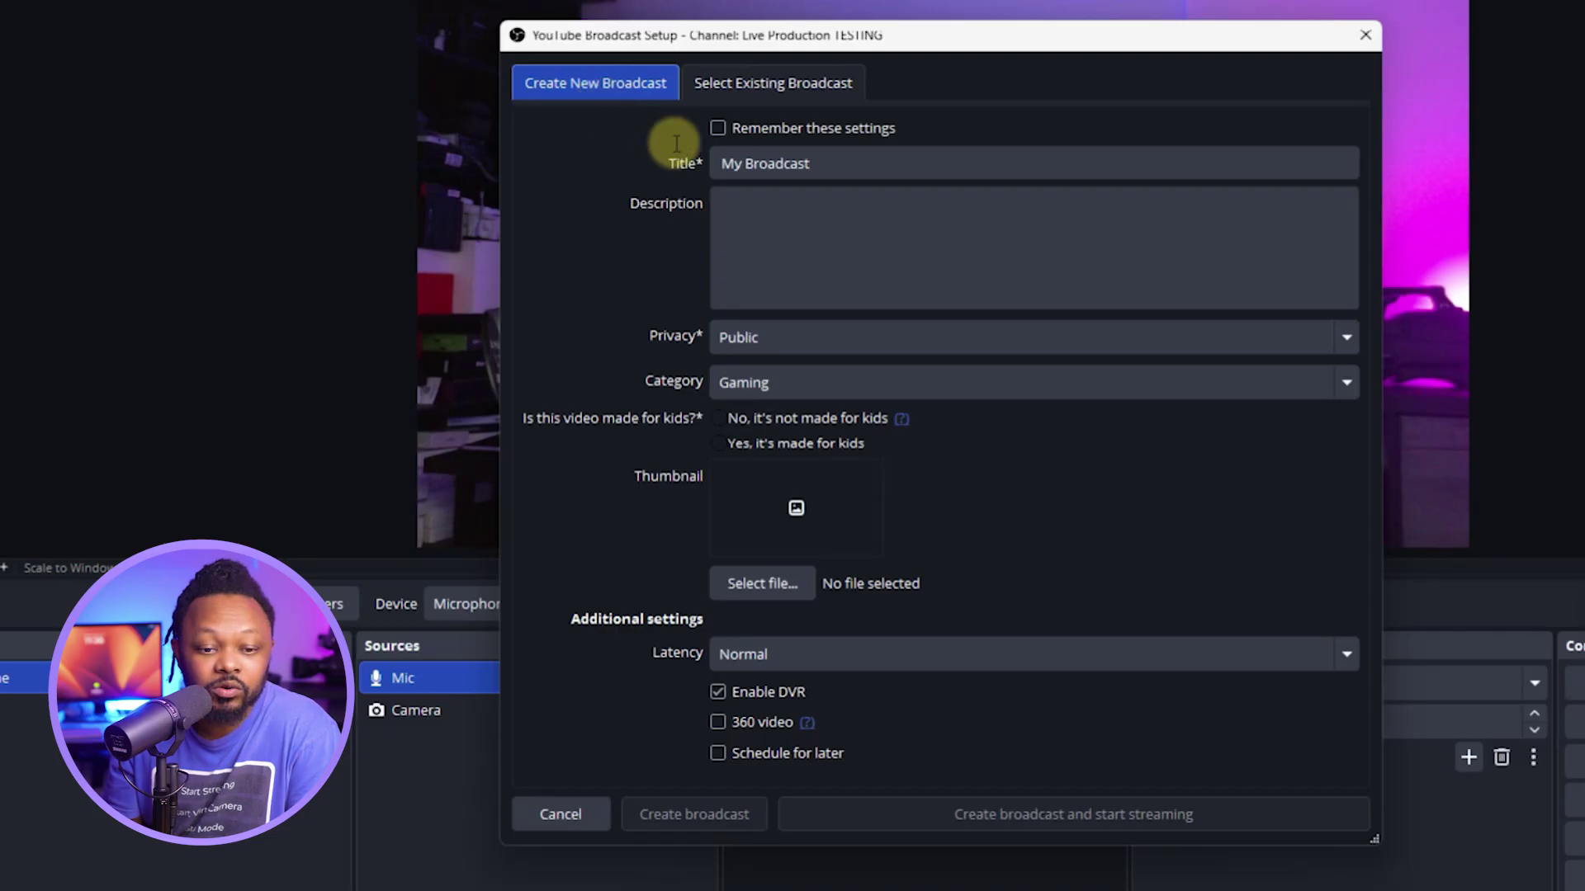
drag(819, 165, 721, 168)
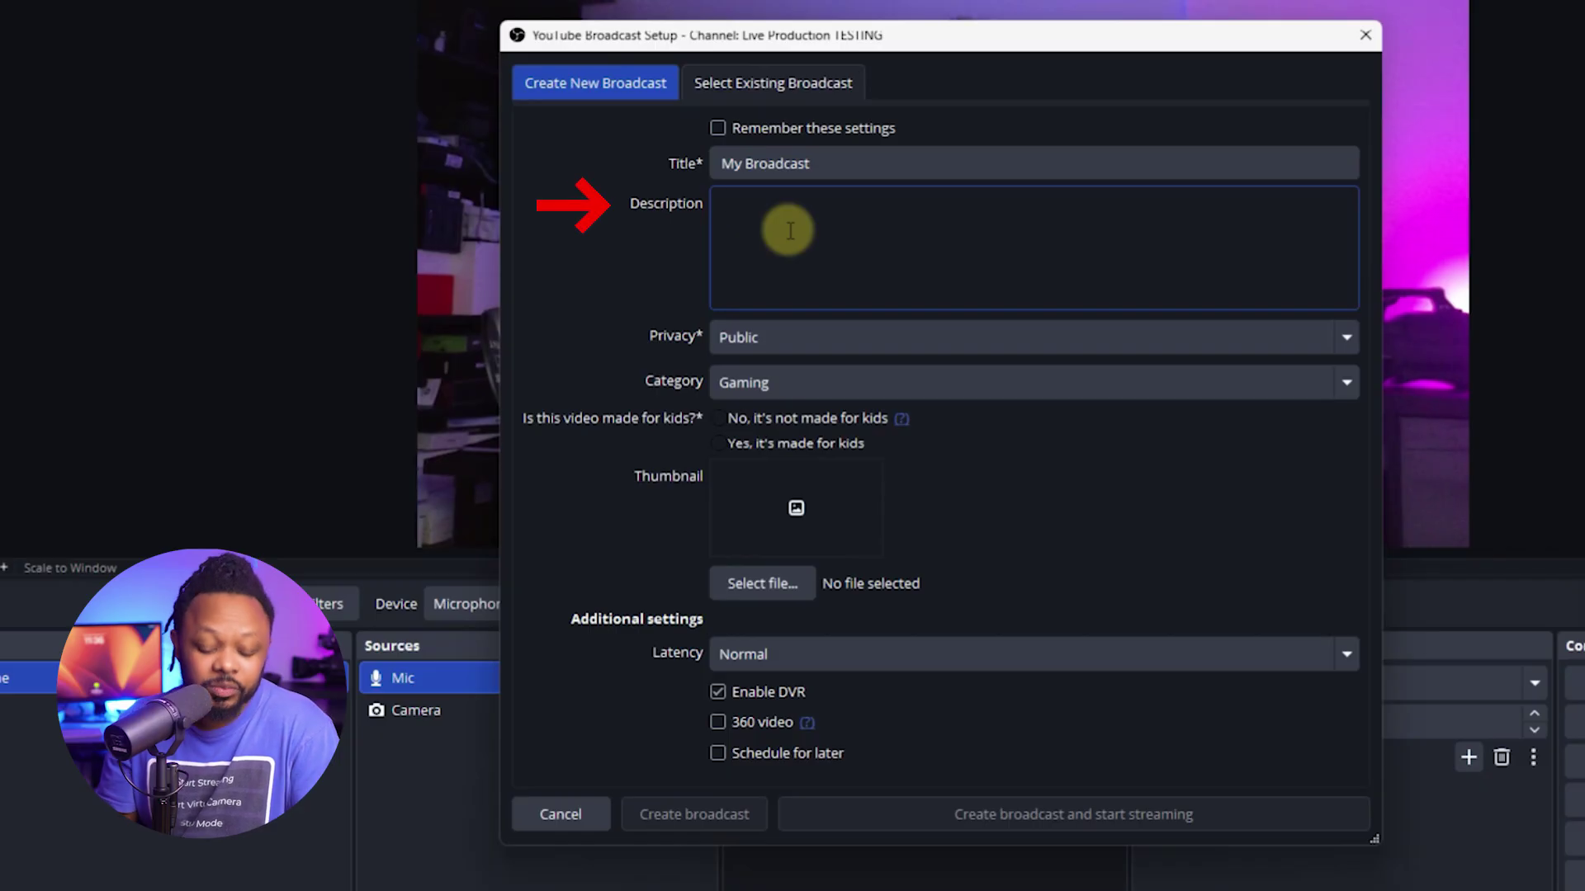
Step: Give the broadcast description 'Test', Unlisted privacy, Gaming category, and mark it not made for kids
click(784, 226)
text(Test)
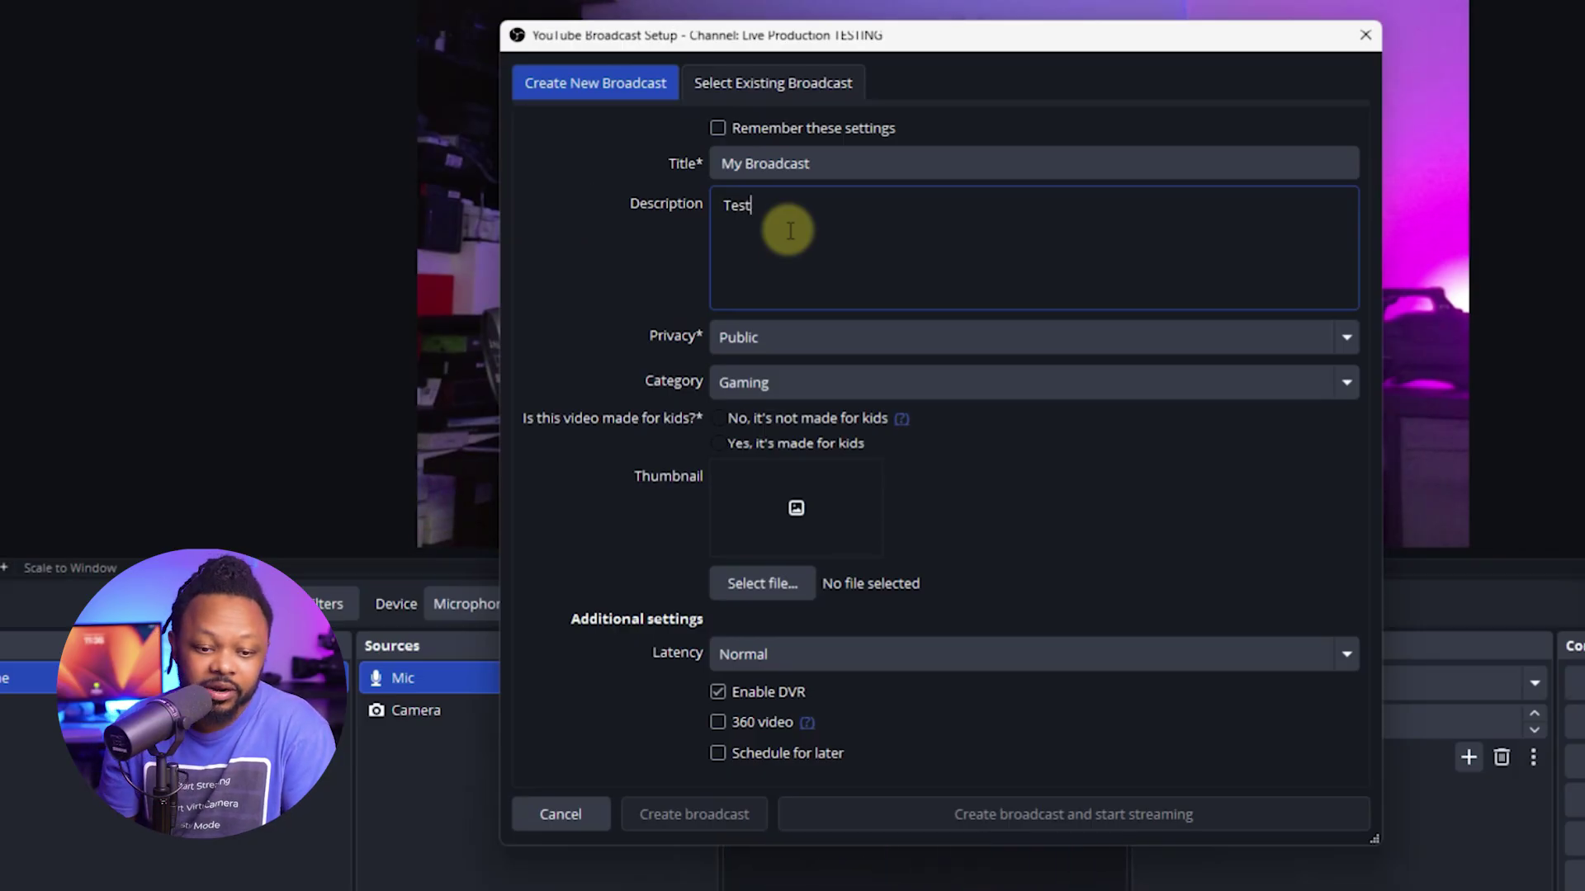
click(764, 335)
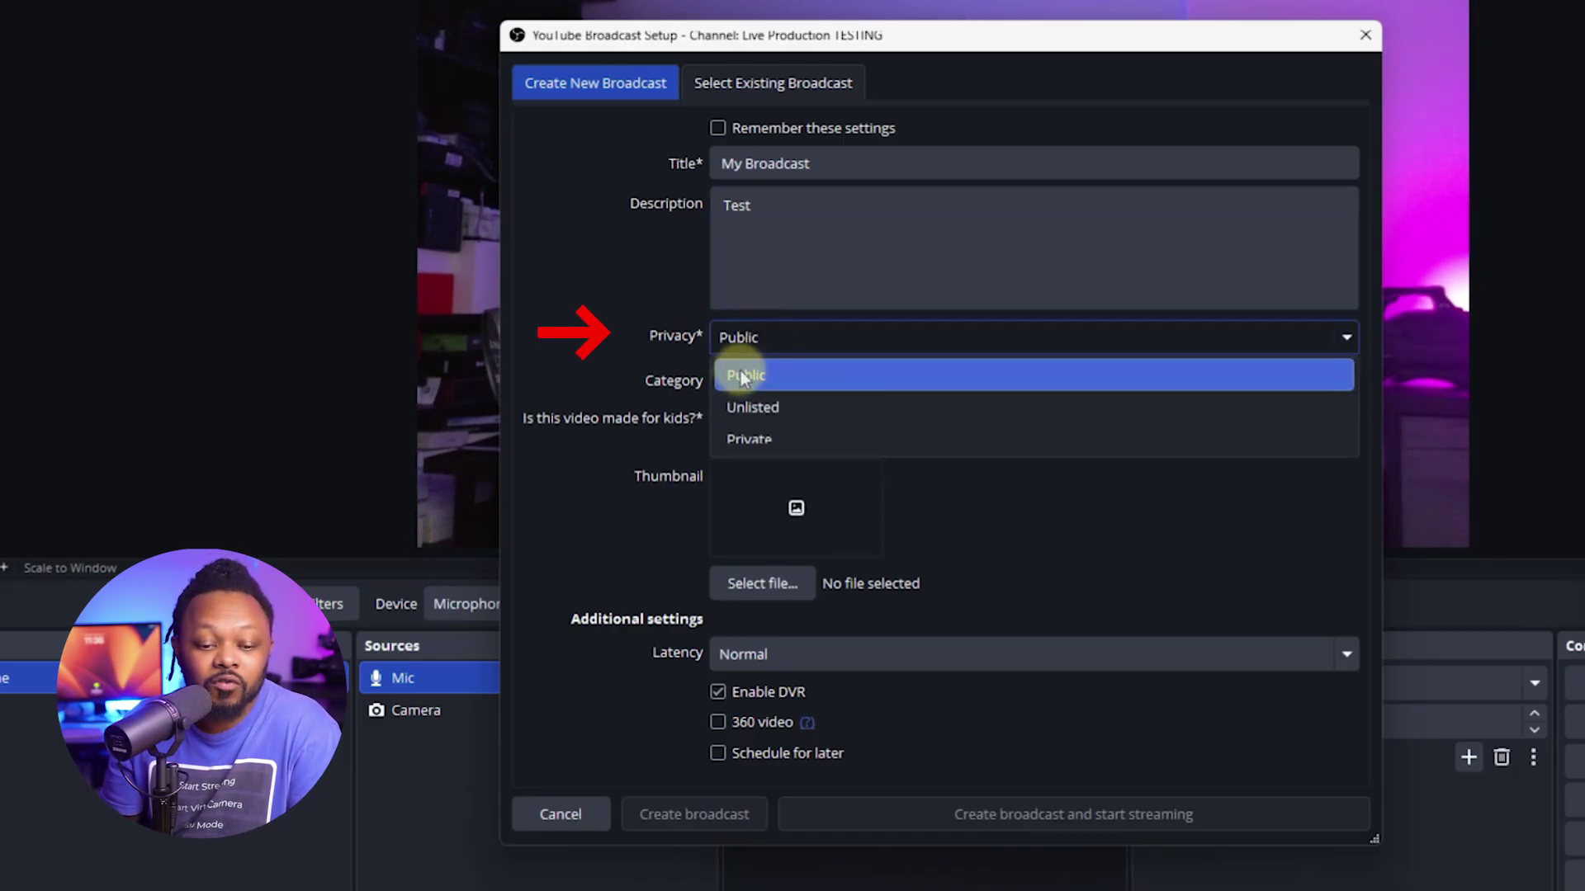
click(772, 408)
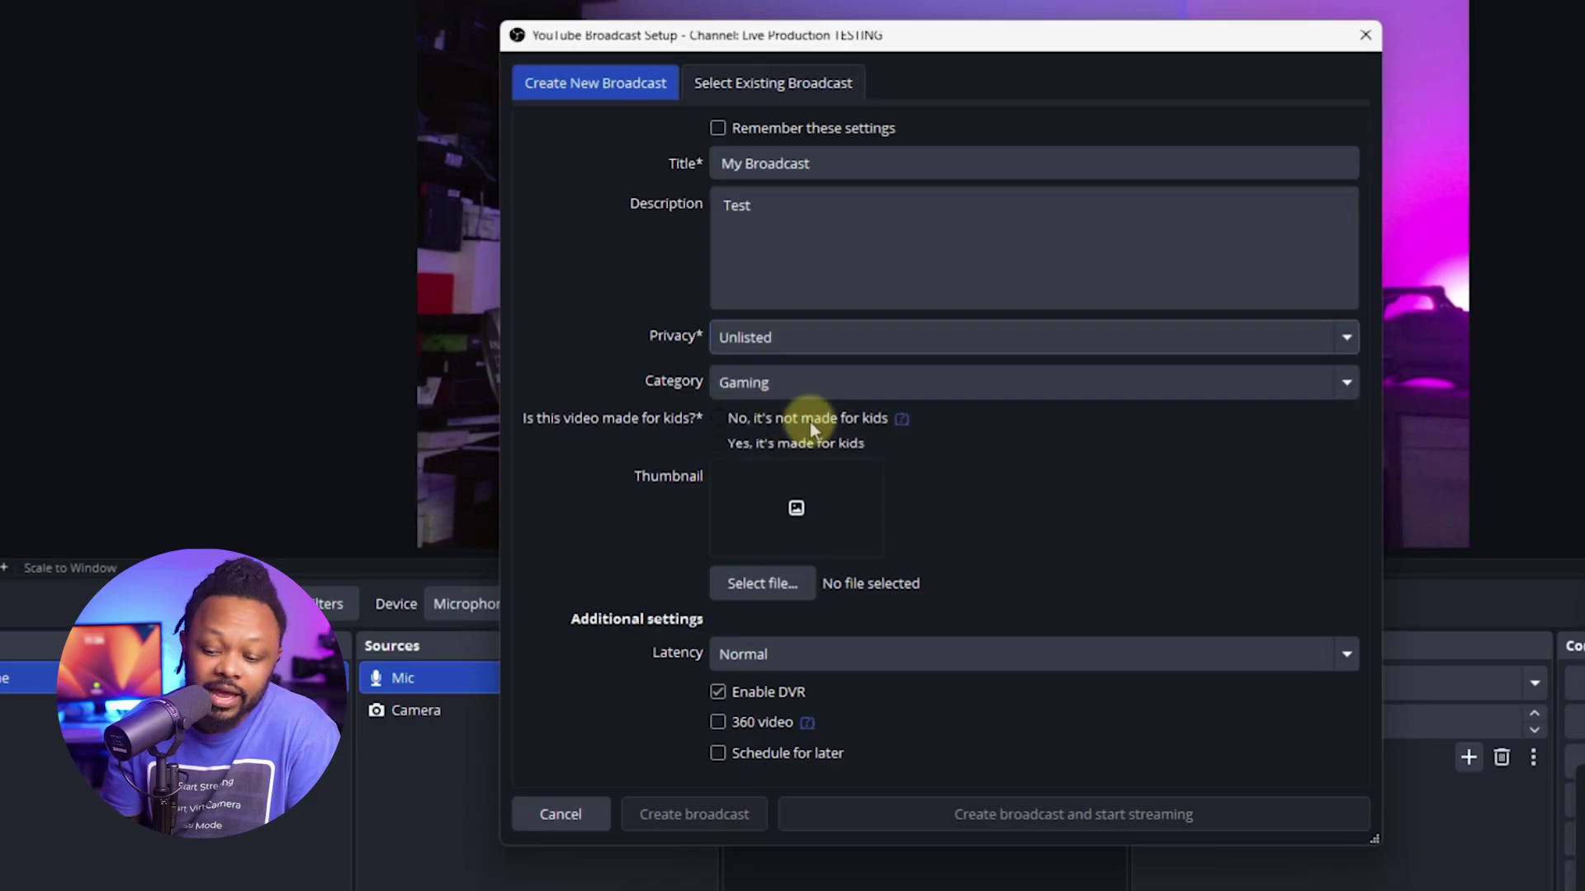
click(779, 385)
click(779, 385)
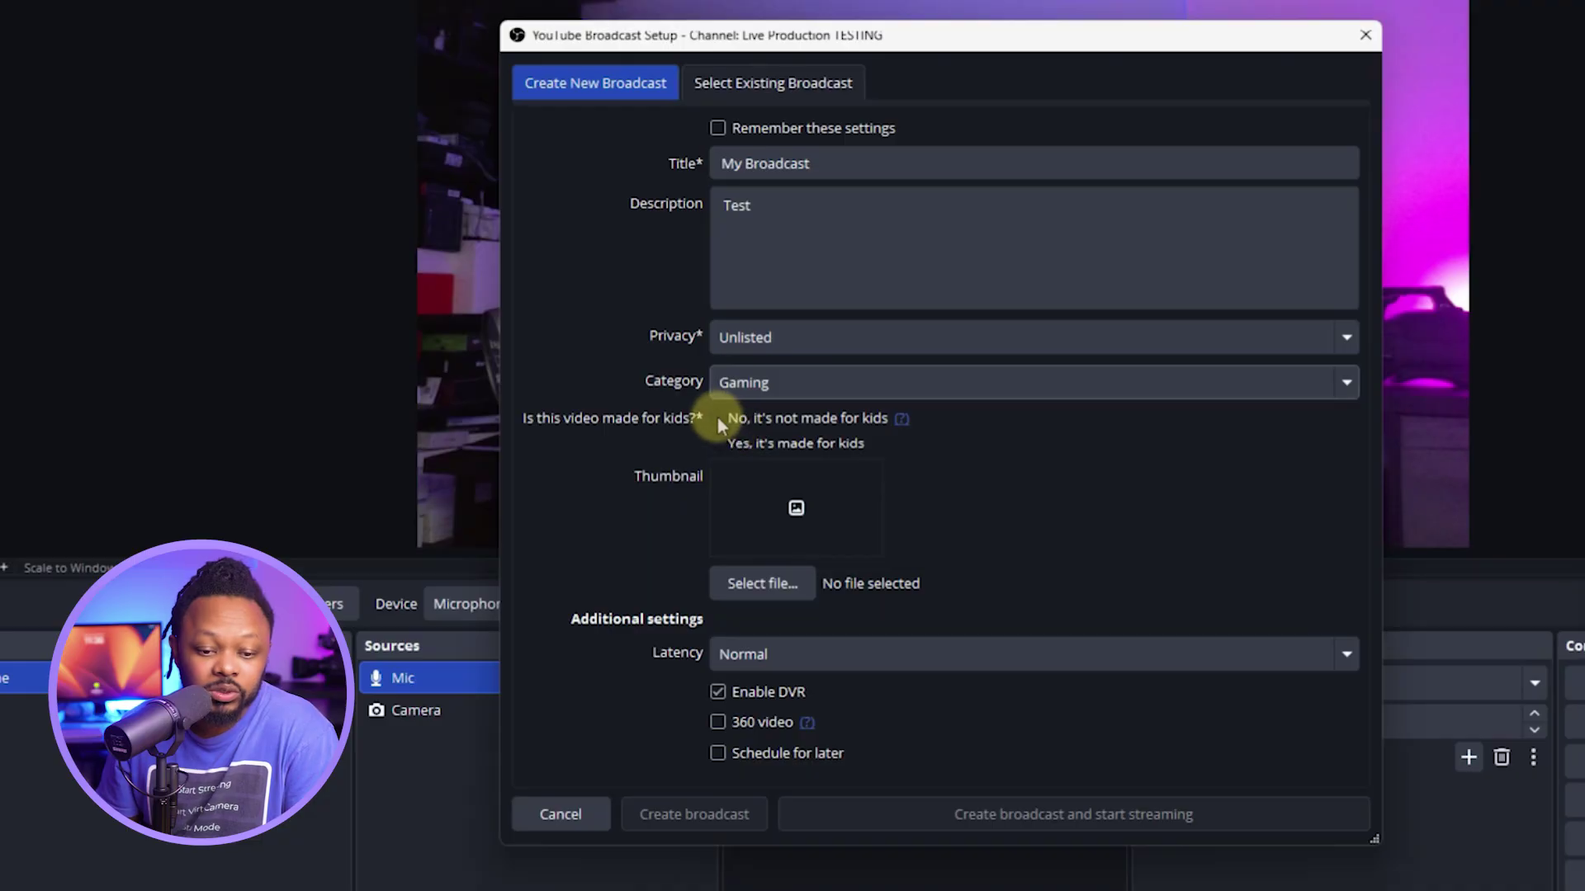
click(717, 421)
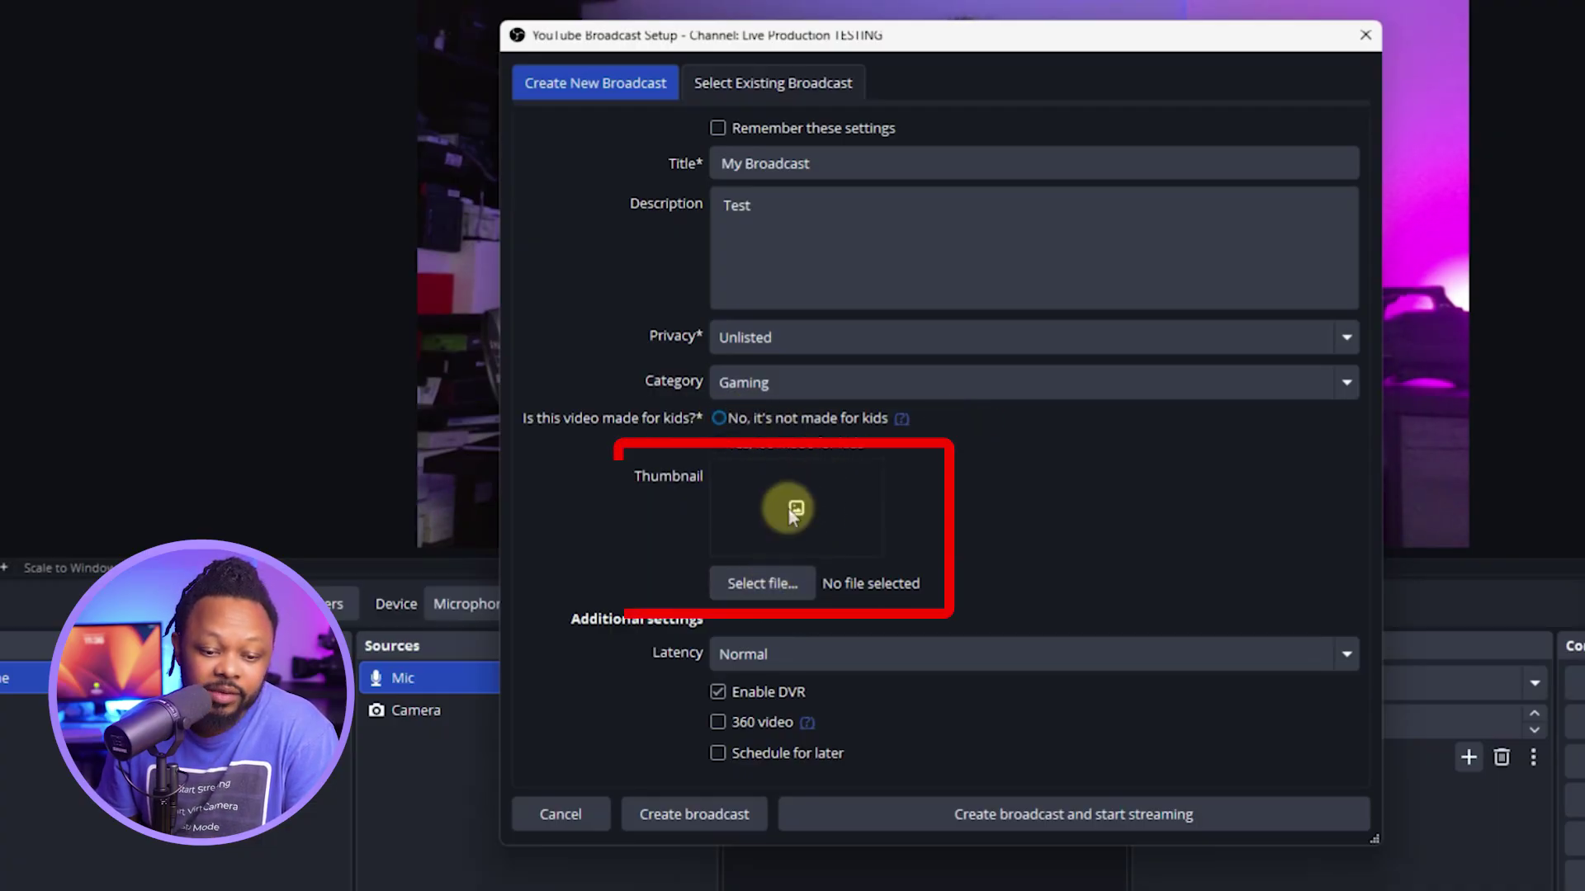
Step: Attach IMG_5960.JPG from Downloads as the thumbnail and create the broadcast
click(768, 577)
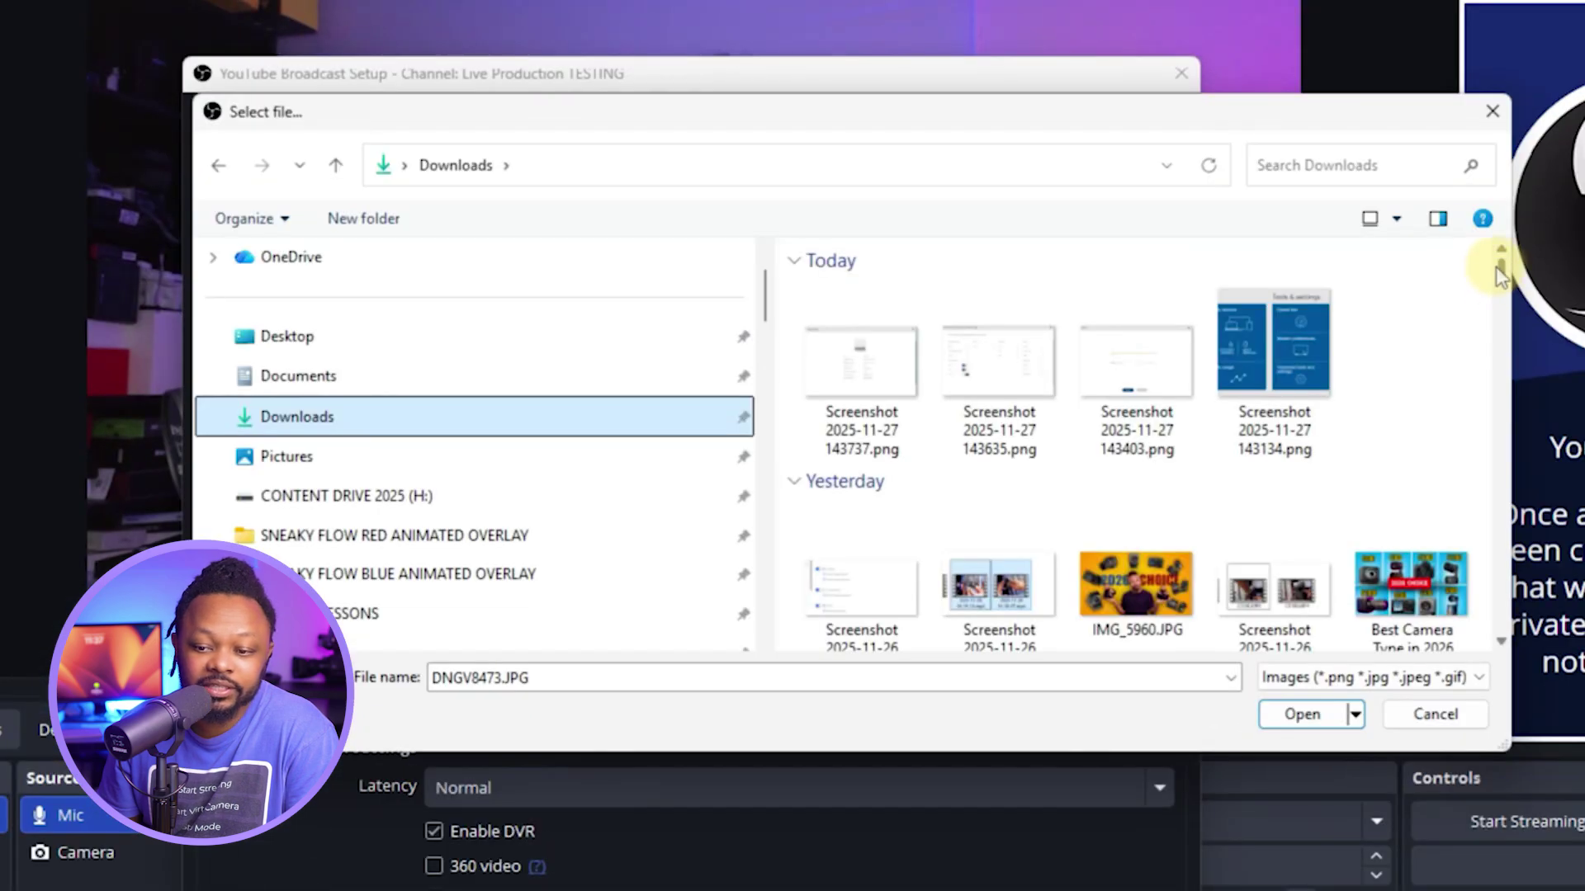
drag(1500, 274, 1504, 293)
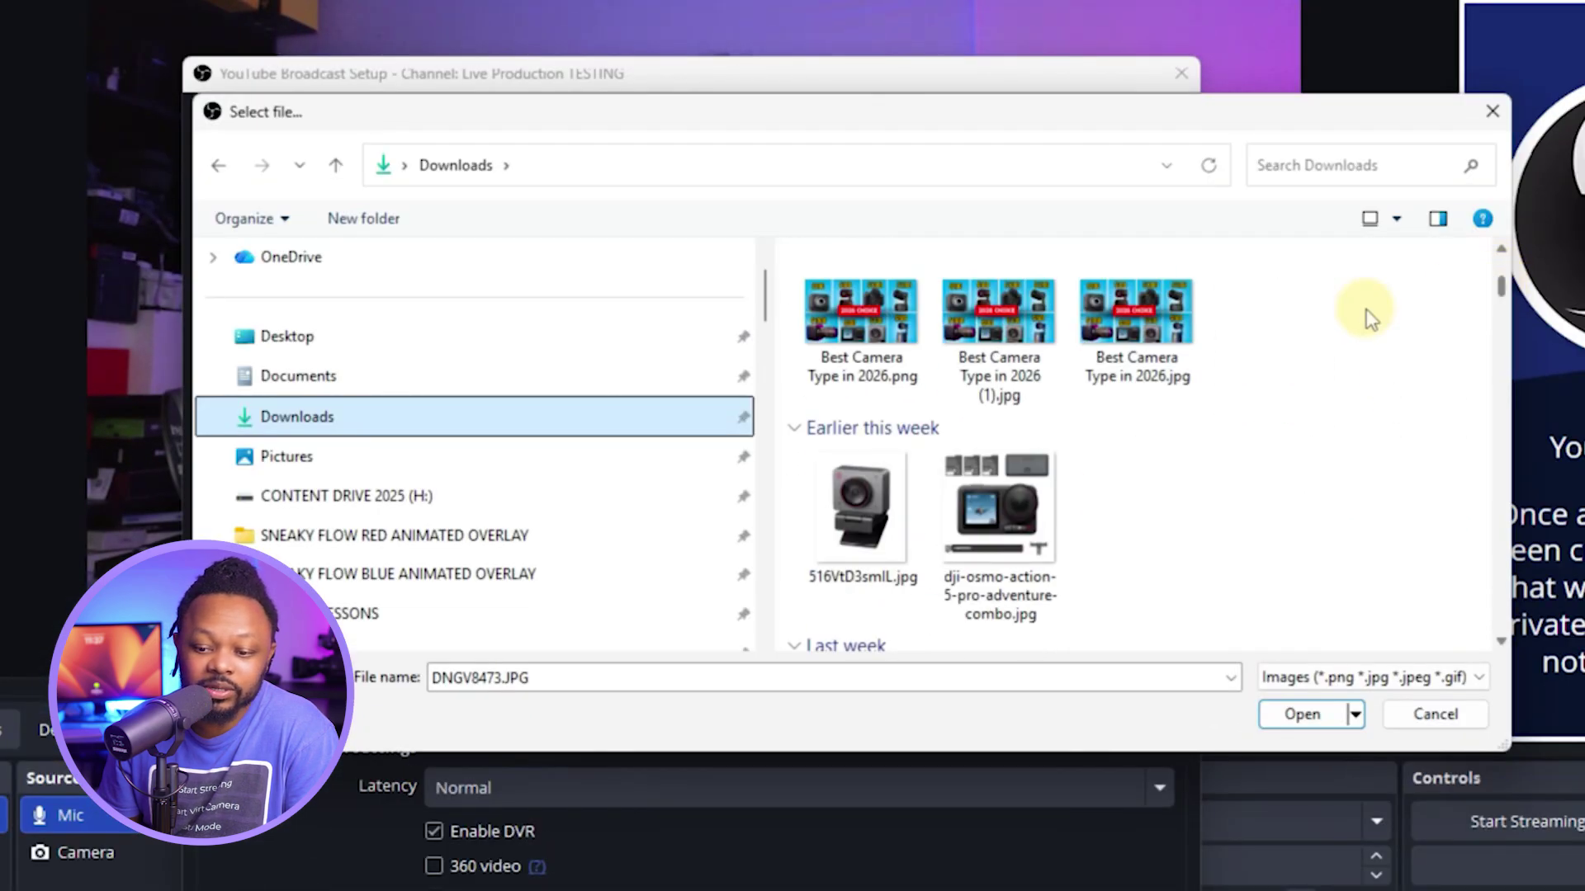
drag(1502, 289, 1502, 276)
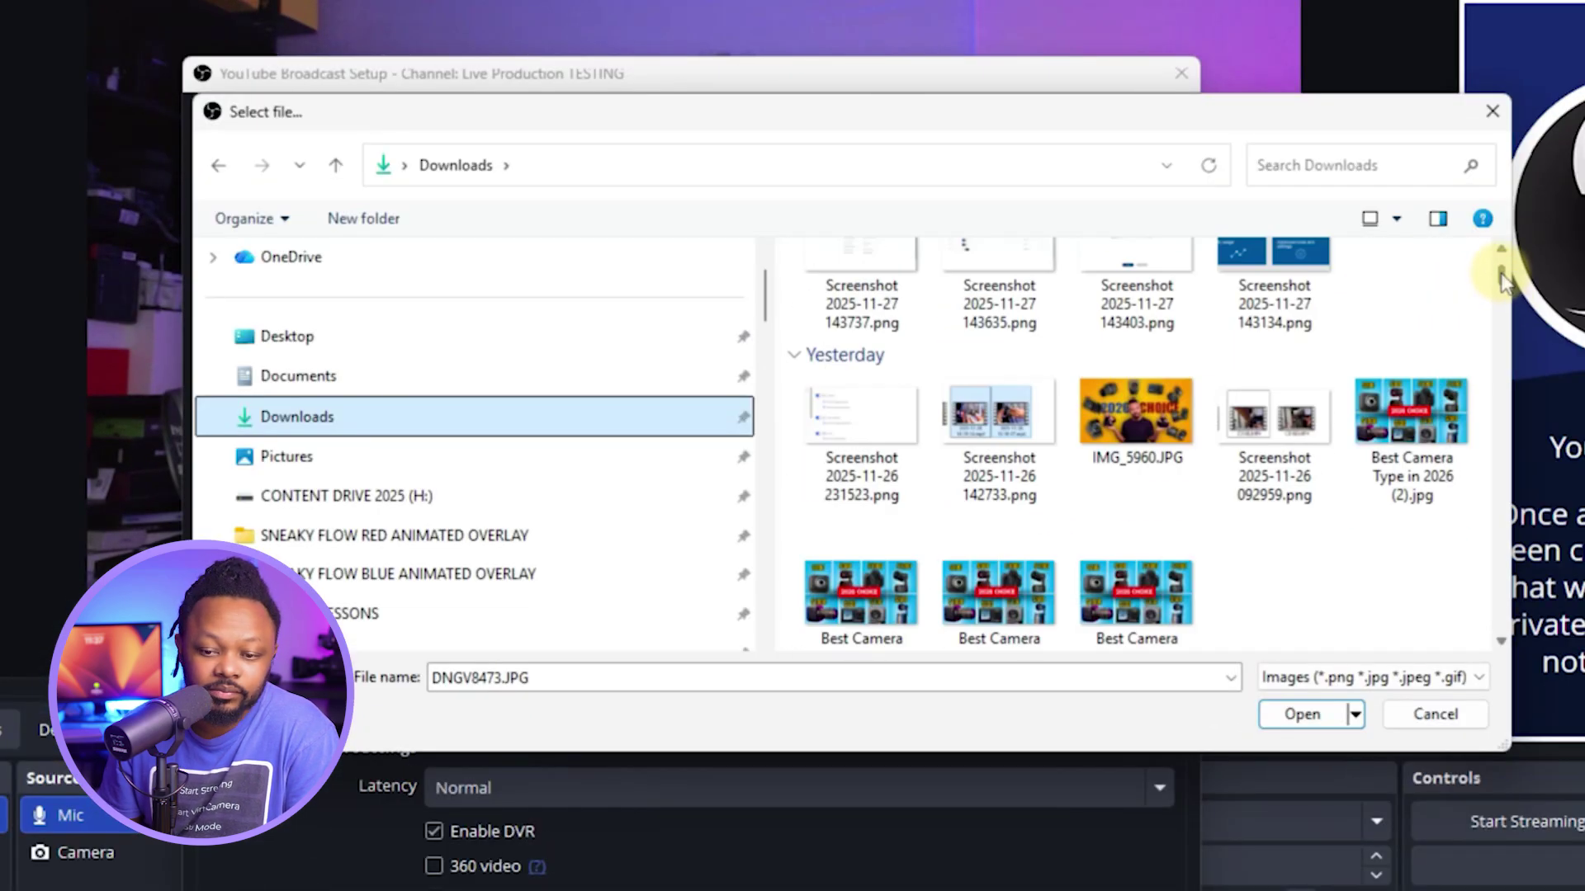
click(1126, 446)
click(1293, 714)
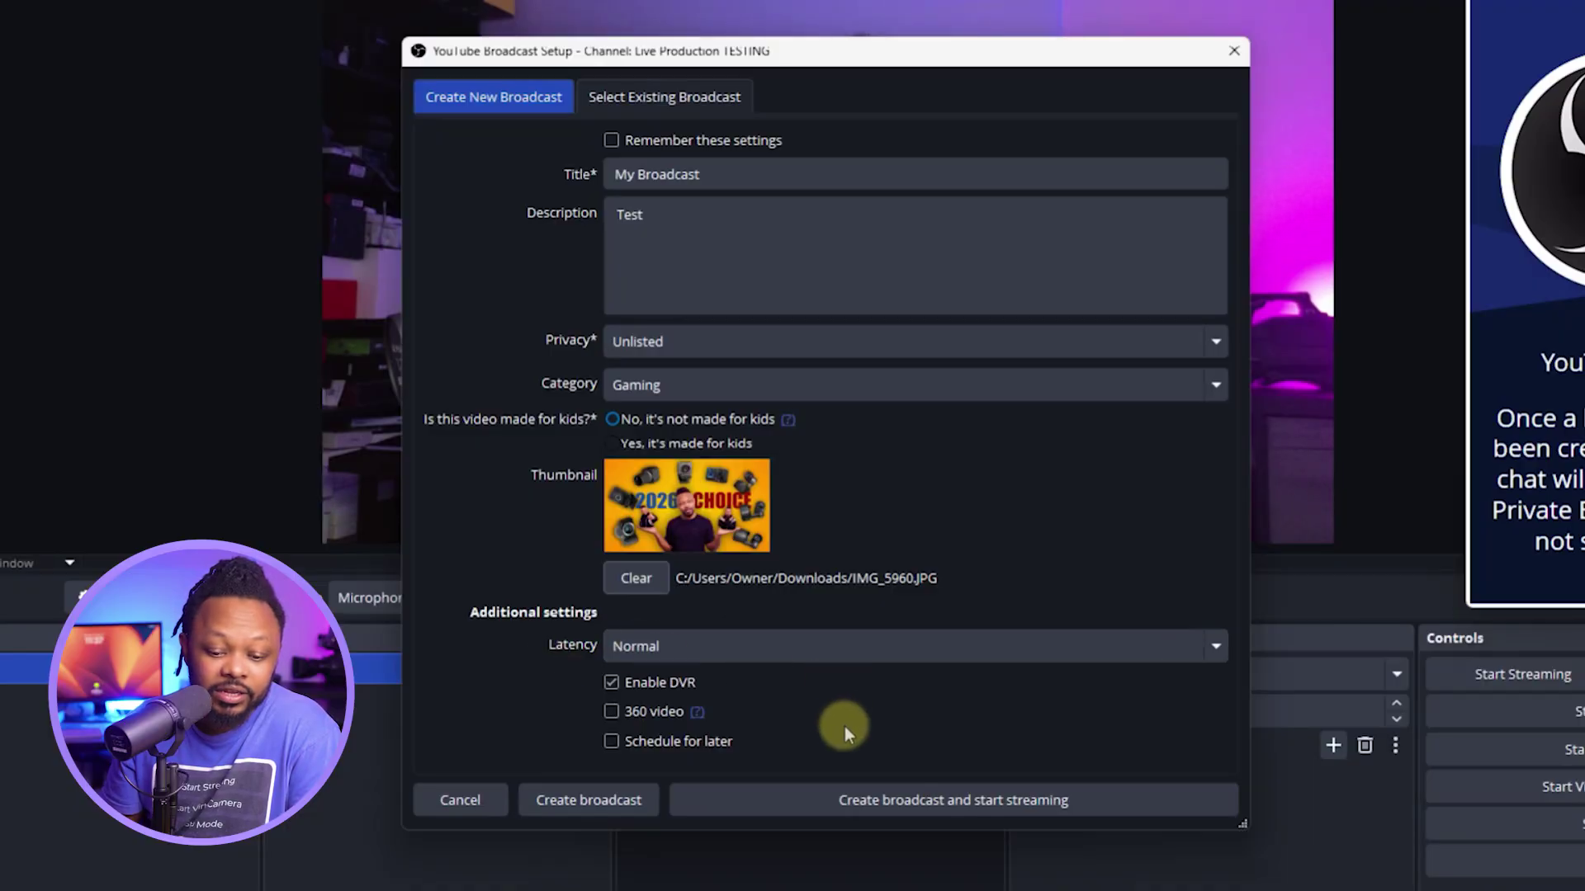
click(580, 800)
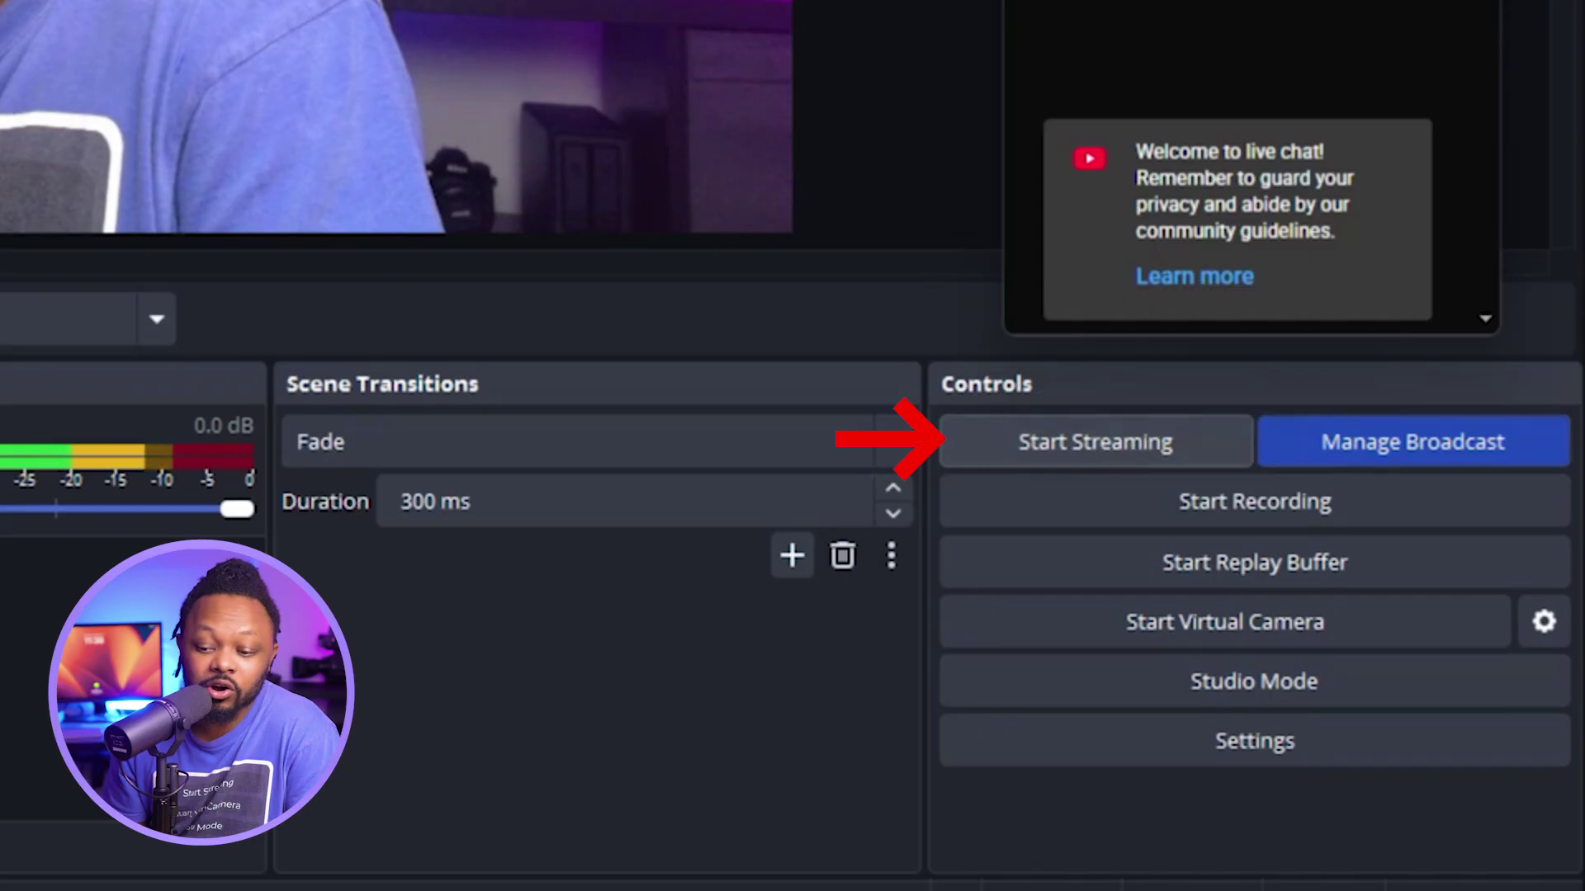
Step: Start streaming the broadcast live to YouTube from the Controls panel
click(1351, 626)
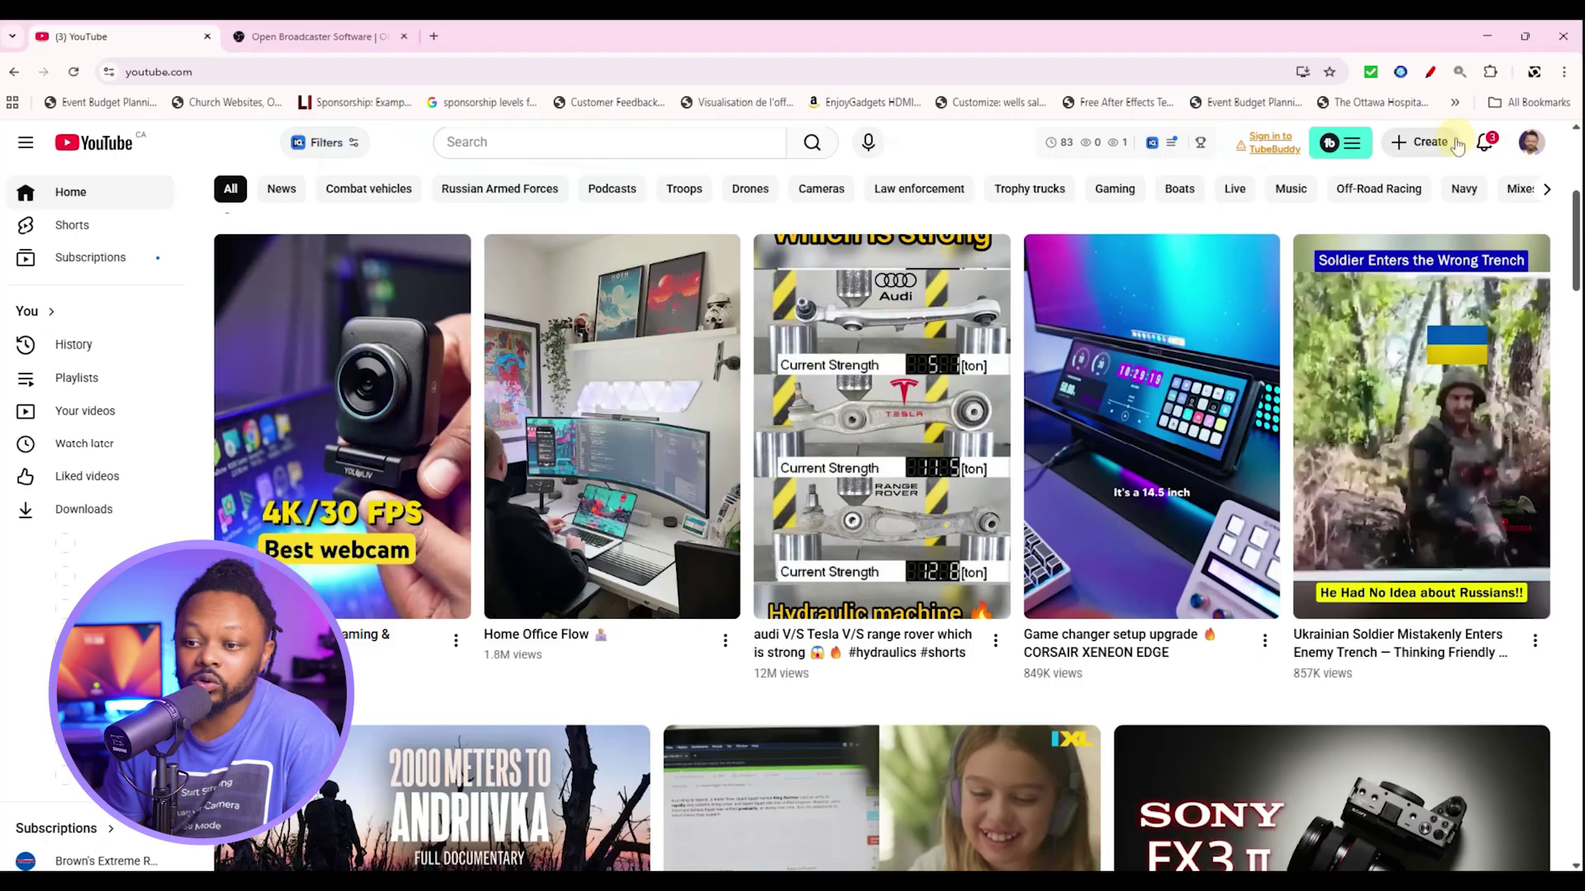
Step: Via Create > Go live, open My Broadcast's control room and review its details
click(1427, 143)
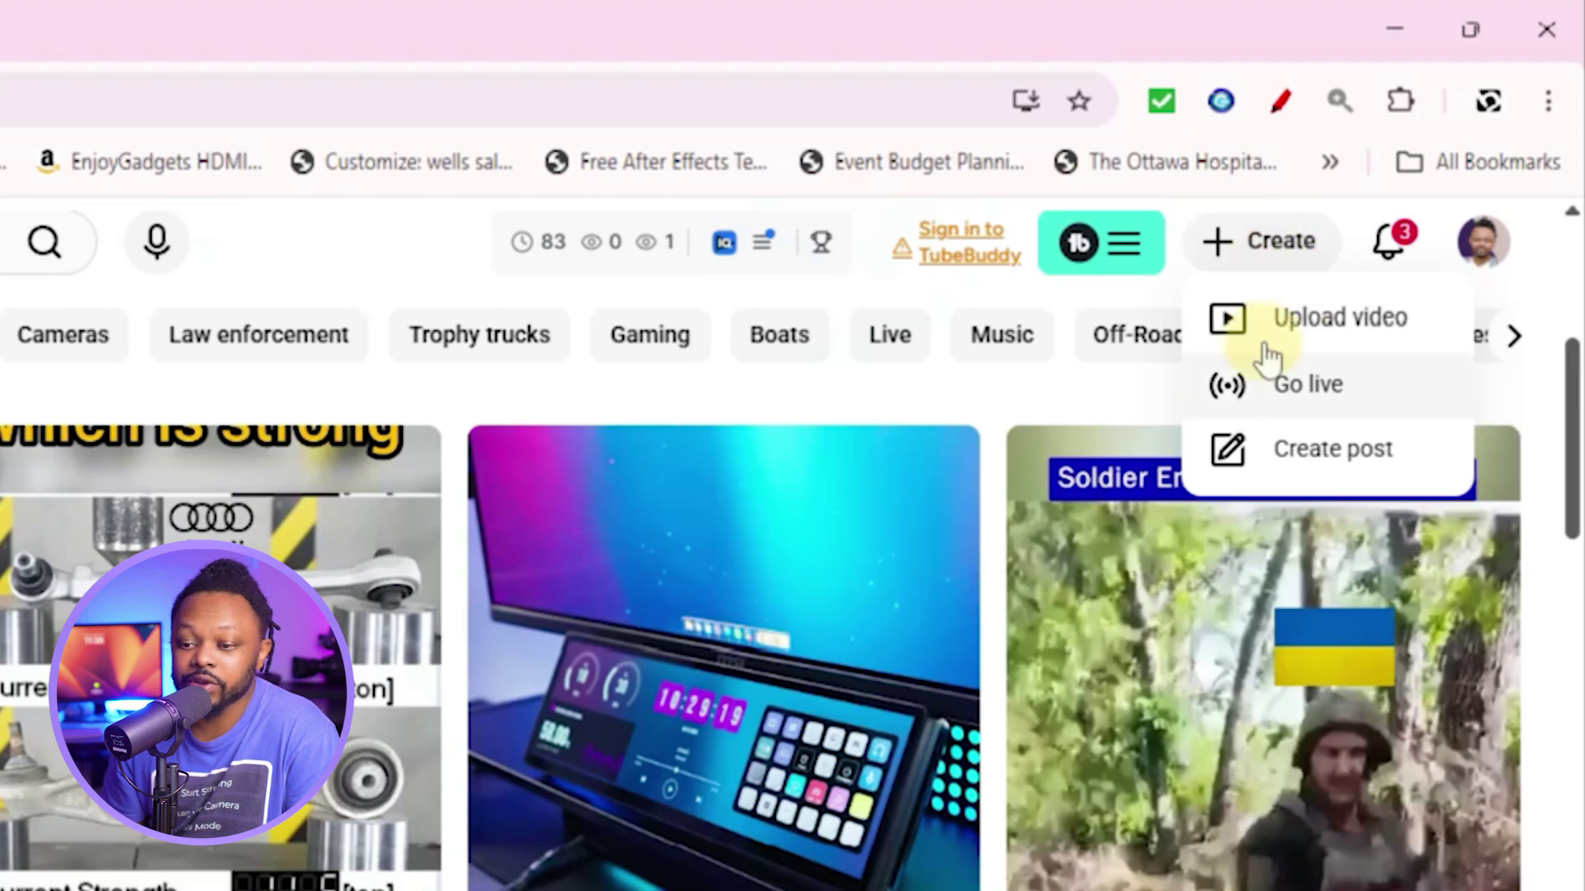
click(1299, 385)
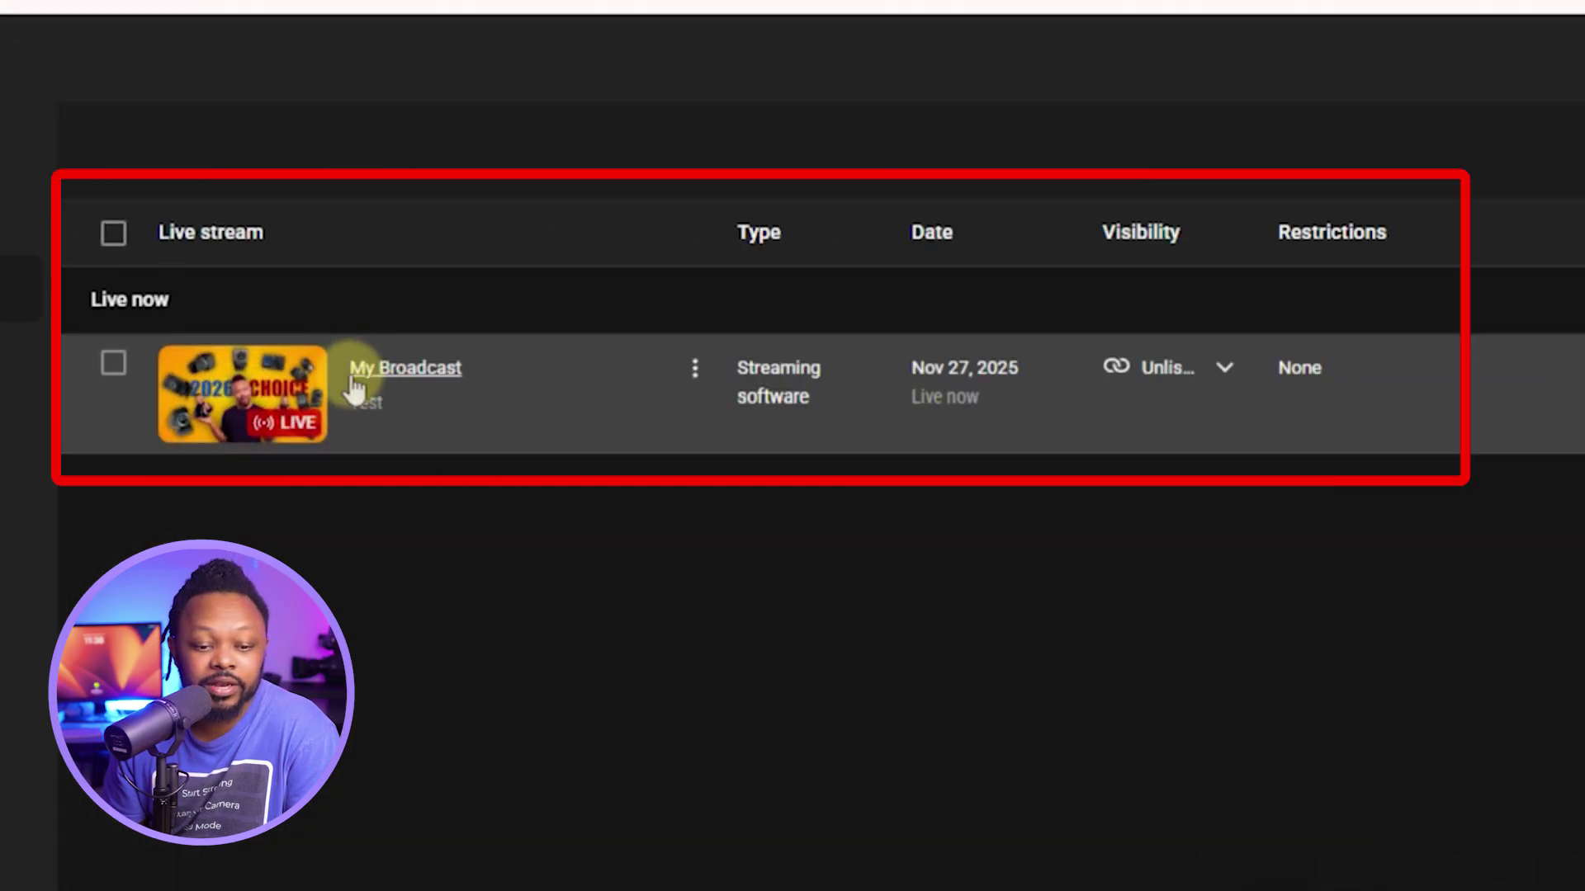
click(368, 373)
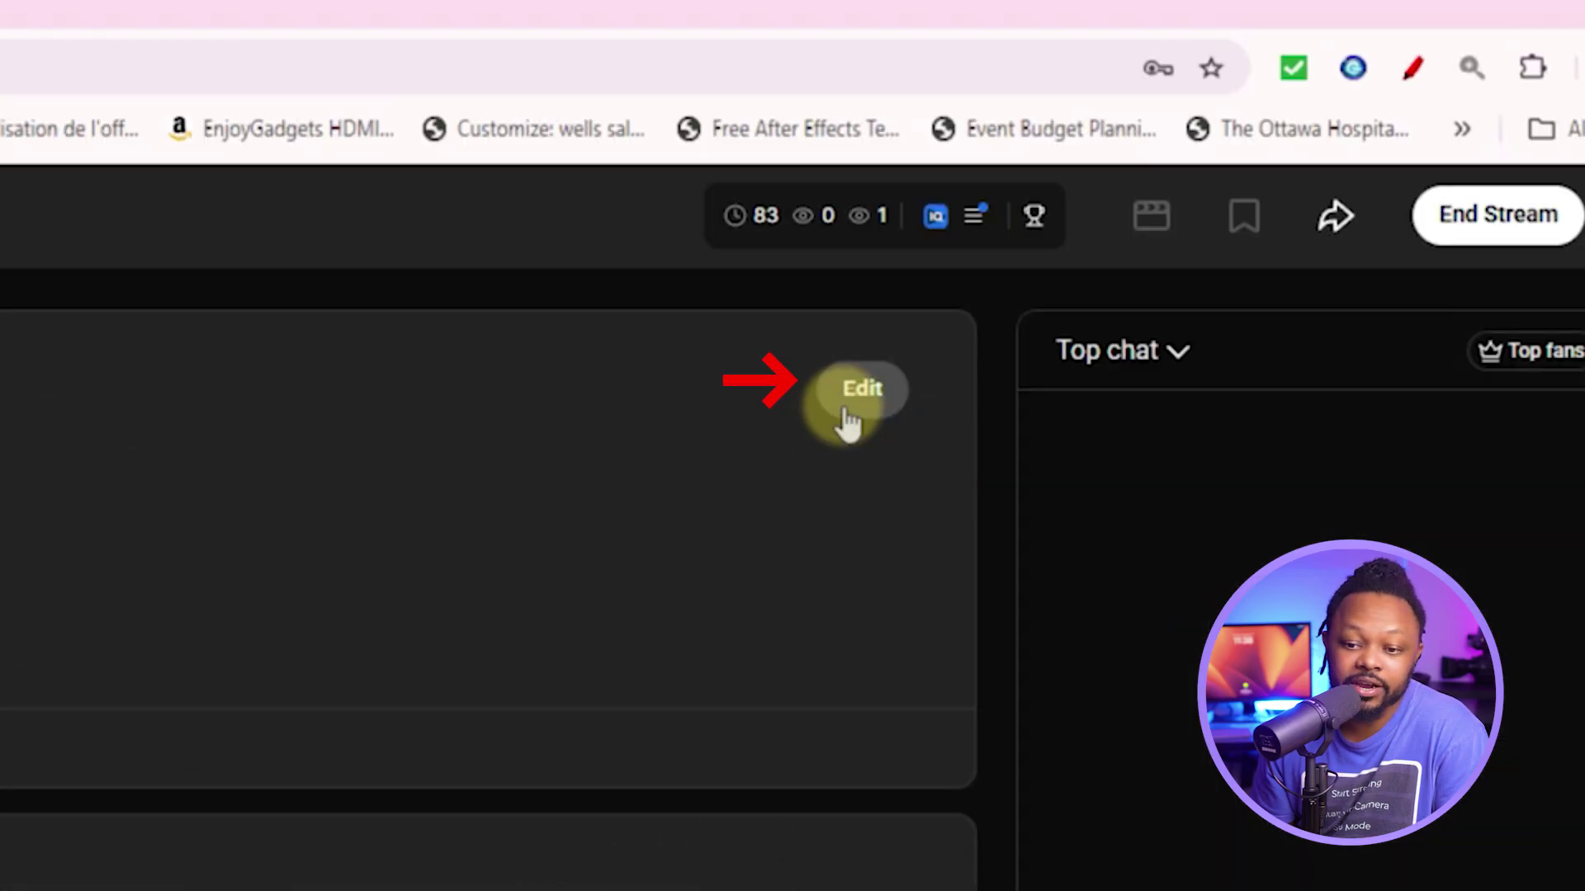
click(848, 413)
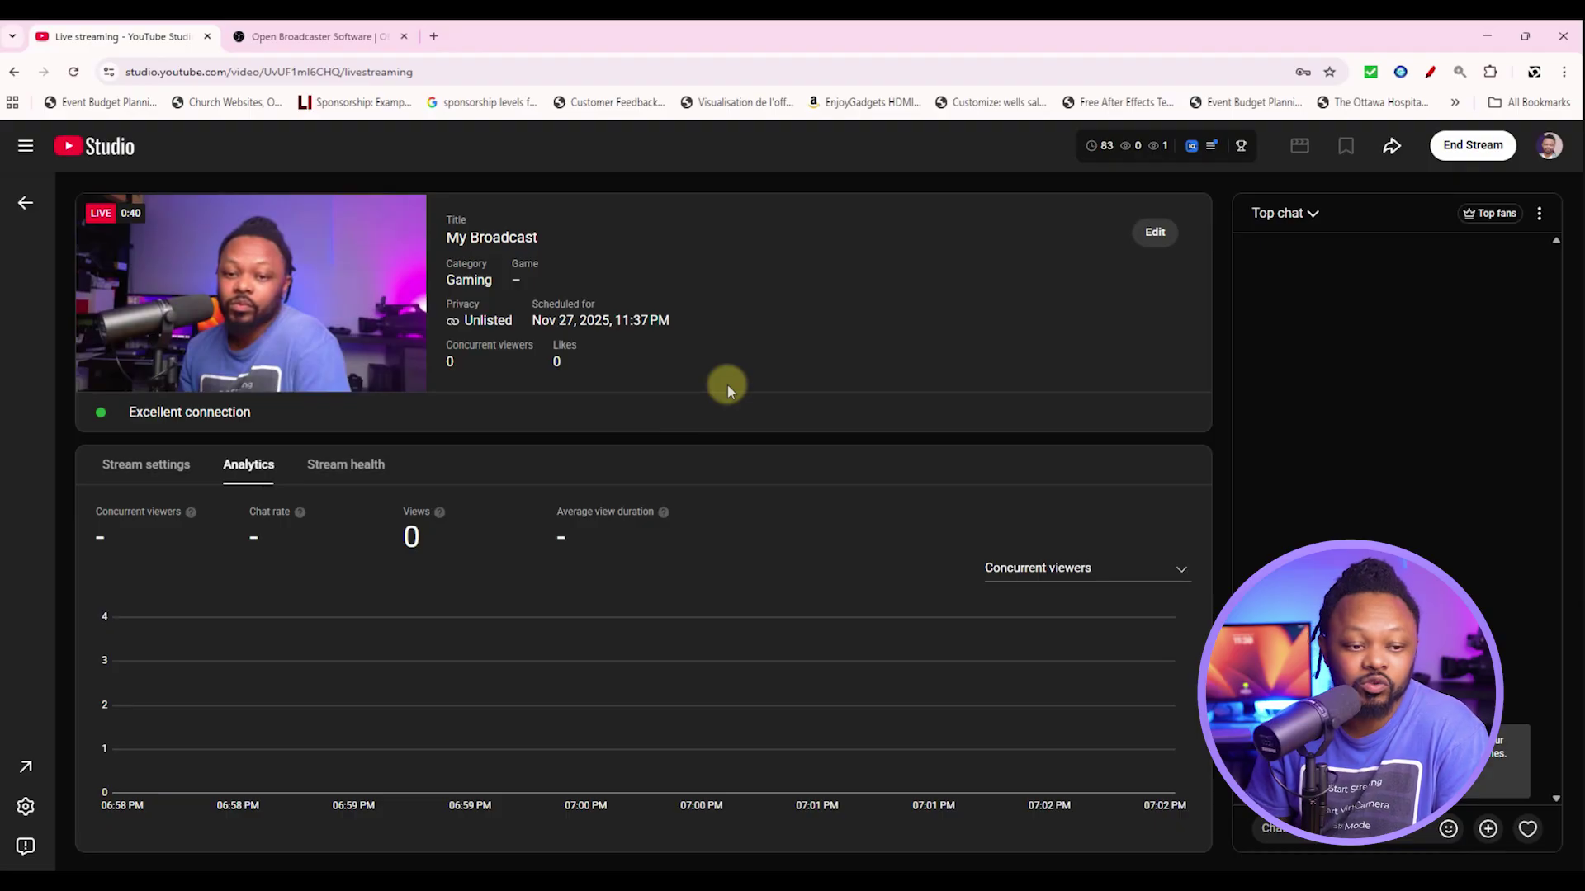
Step: Copy the livestream's share link and load its watch page in a new tab
click(1378, 149)
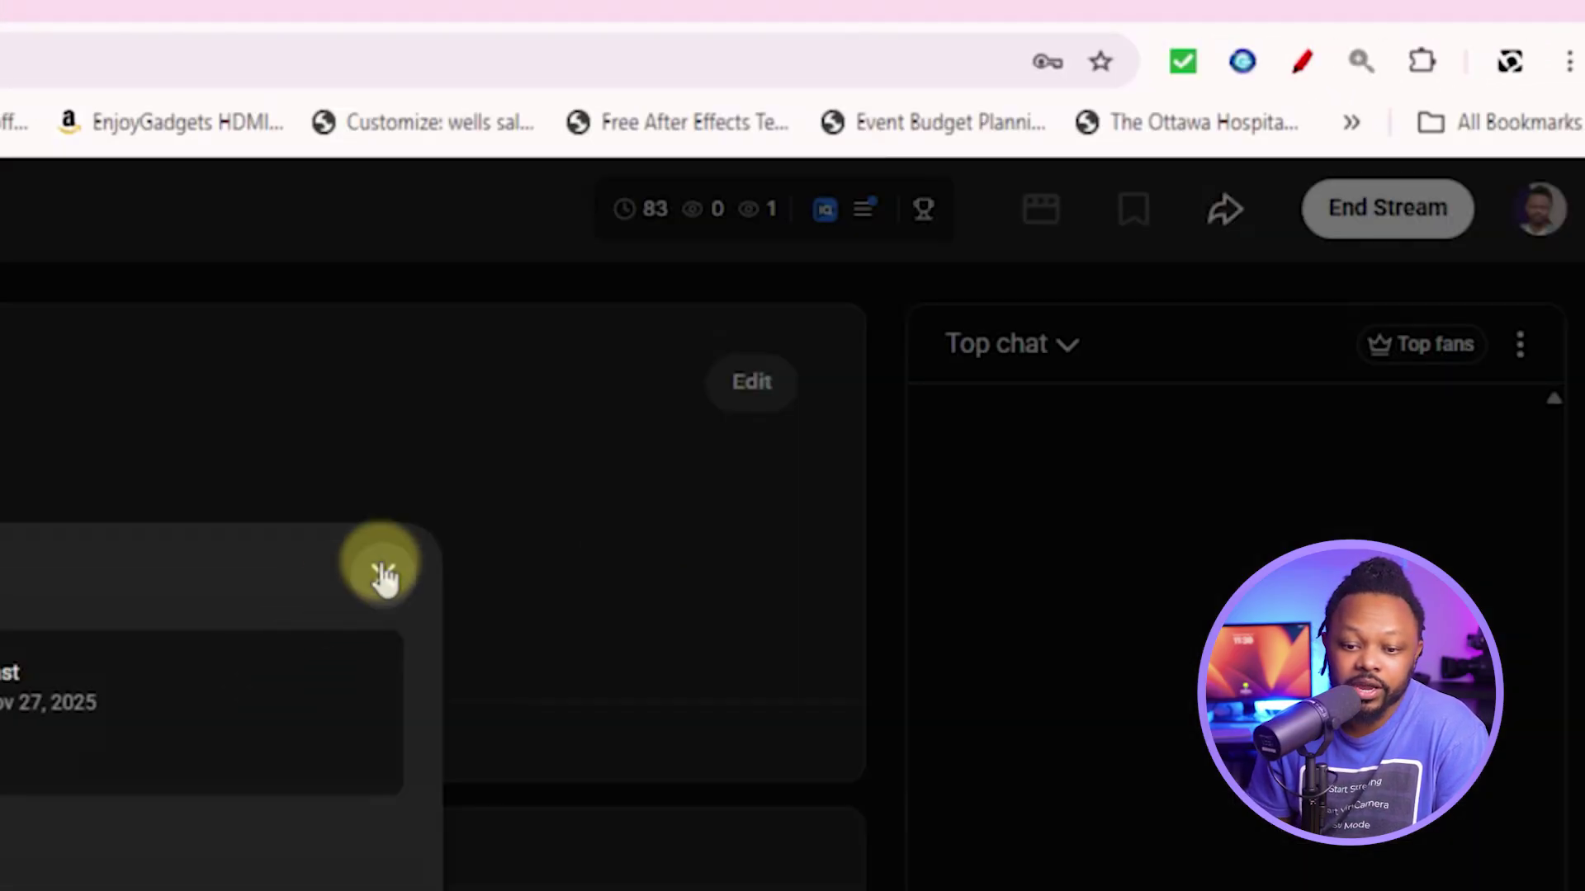
click(970, 329)
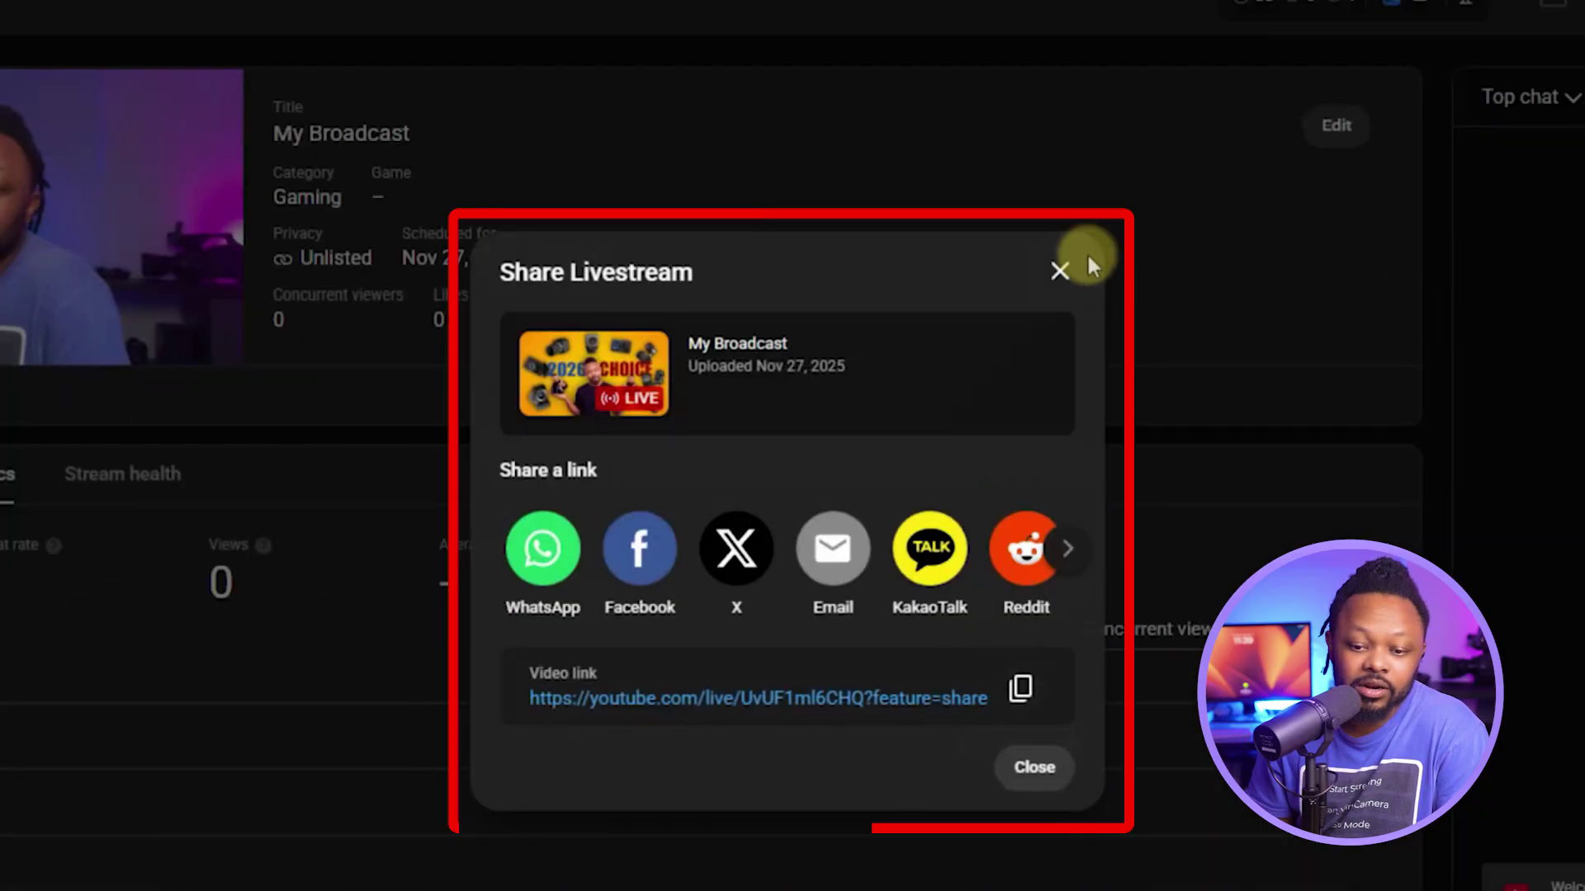
click(382, 573)
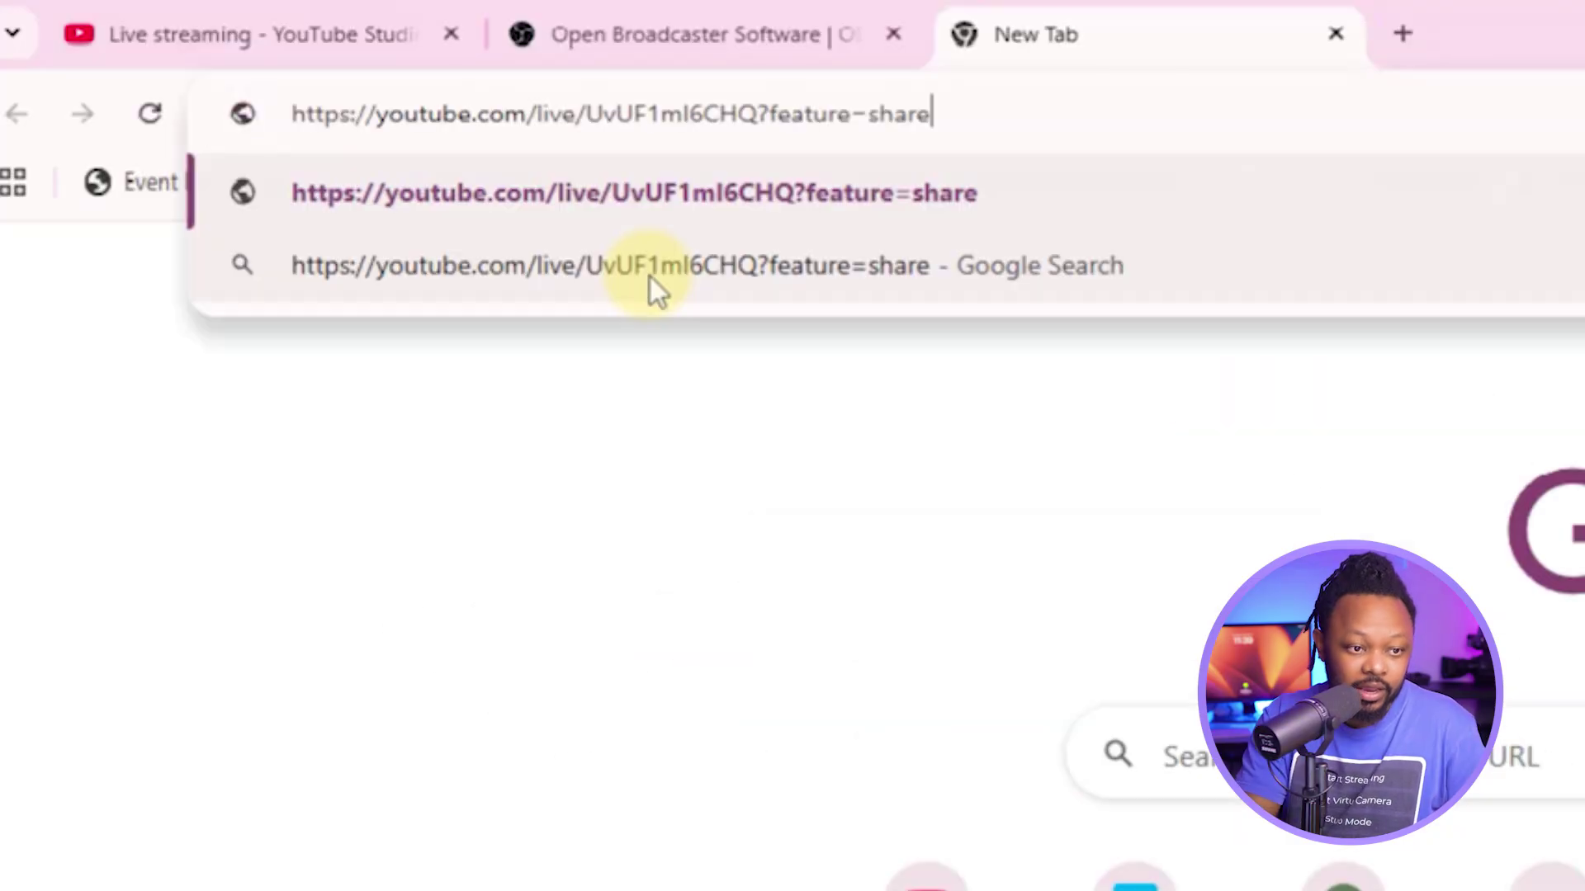
key(Return)
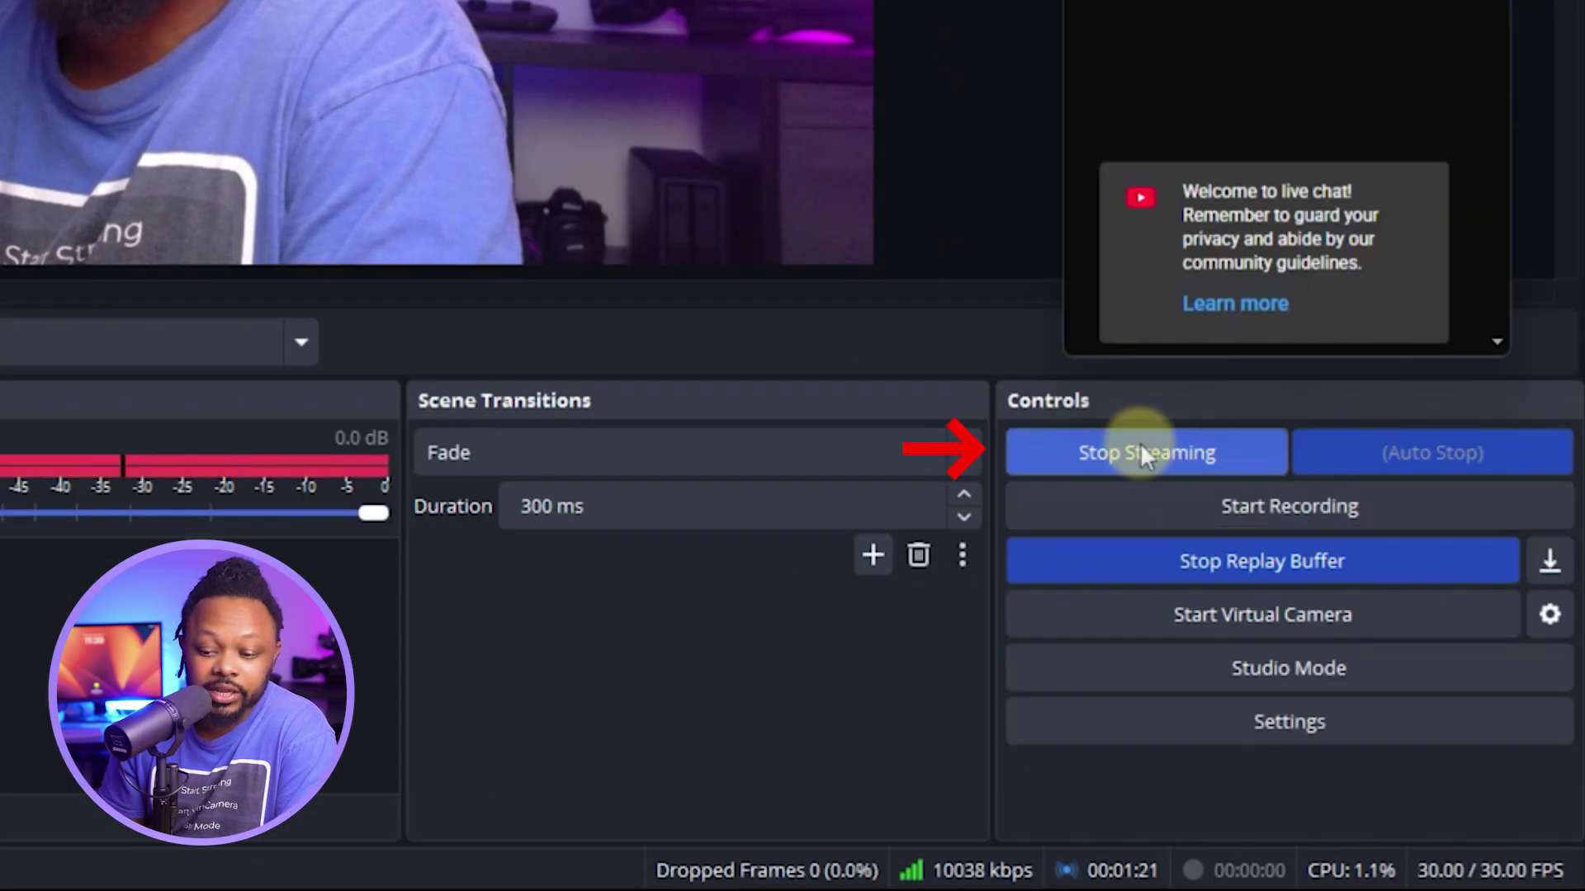
Step: Stop the stream and confirm ending it in the Stop Stream dialog
click(1188, 505)
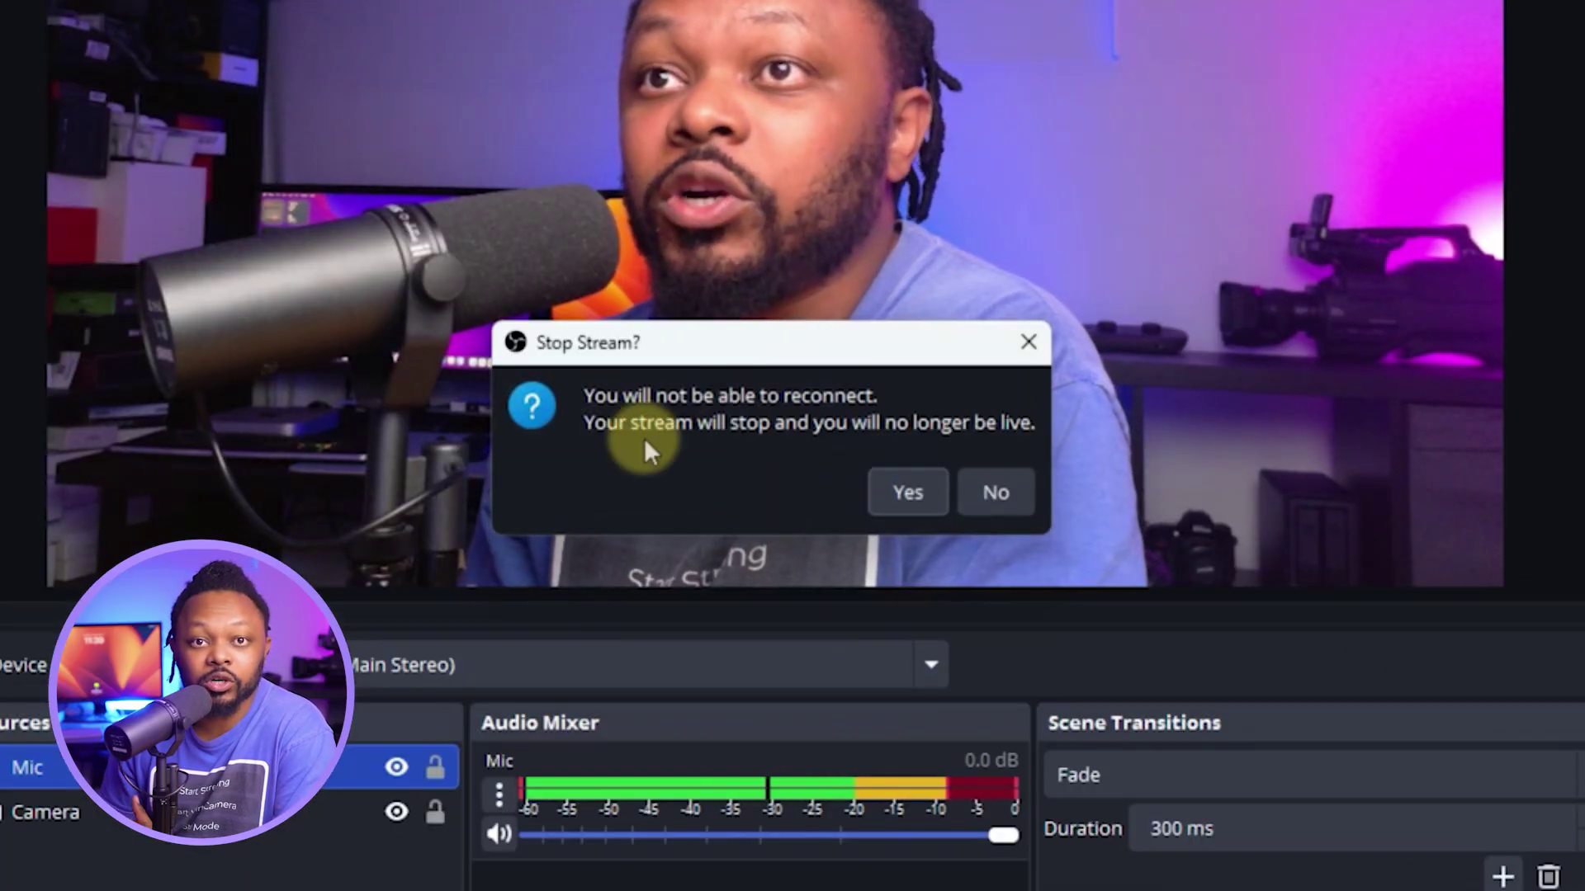
click(909, 494)
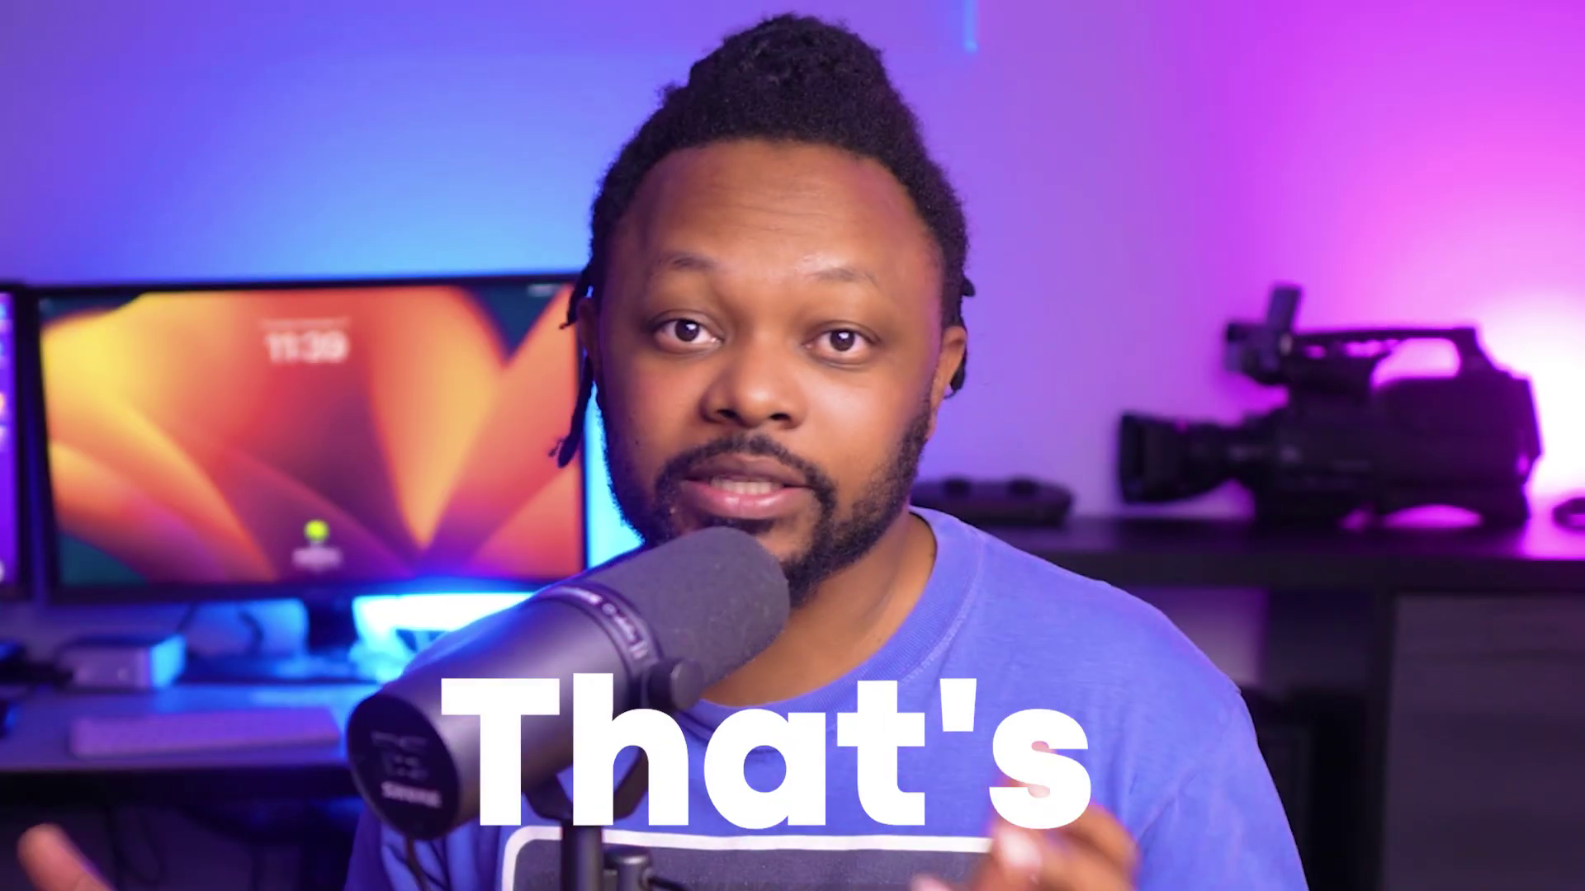